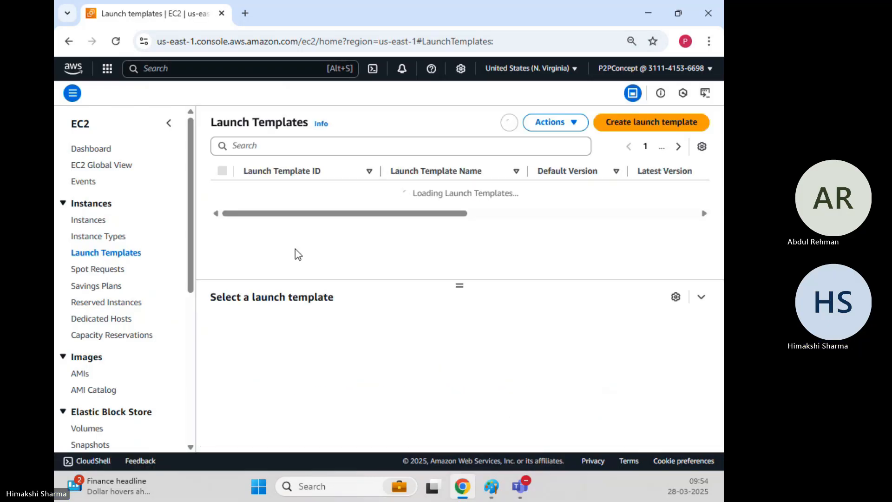
Step: Start creating a new EC2 launch template and name it LT-demo-website
scroll(350, 248, "down", 5)
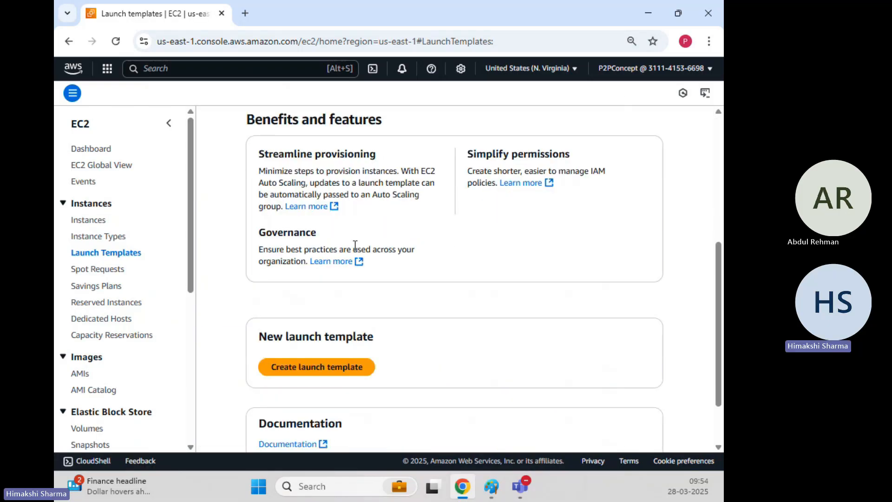
scroll(354, 244, "down", 1)
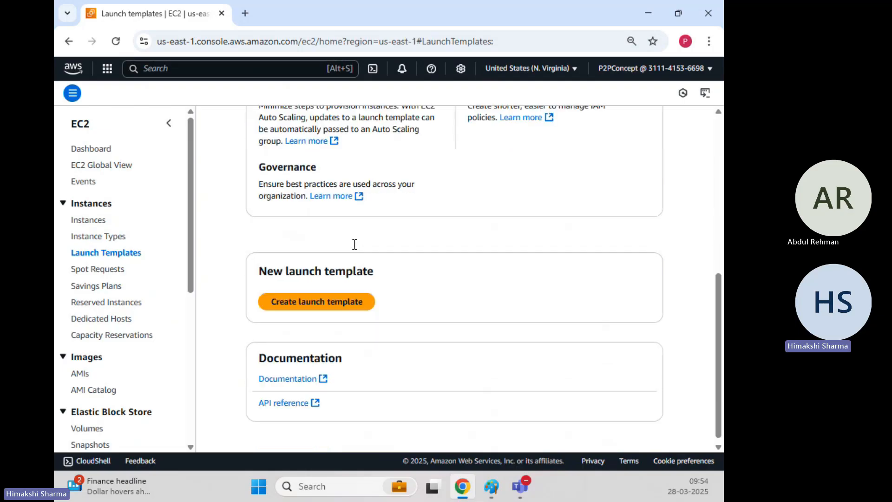
left_click(333, 305)
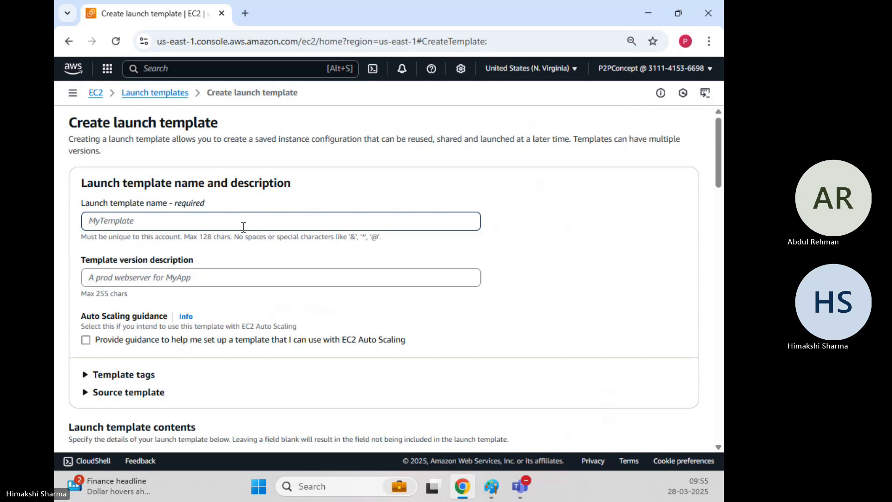
type("LT-")
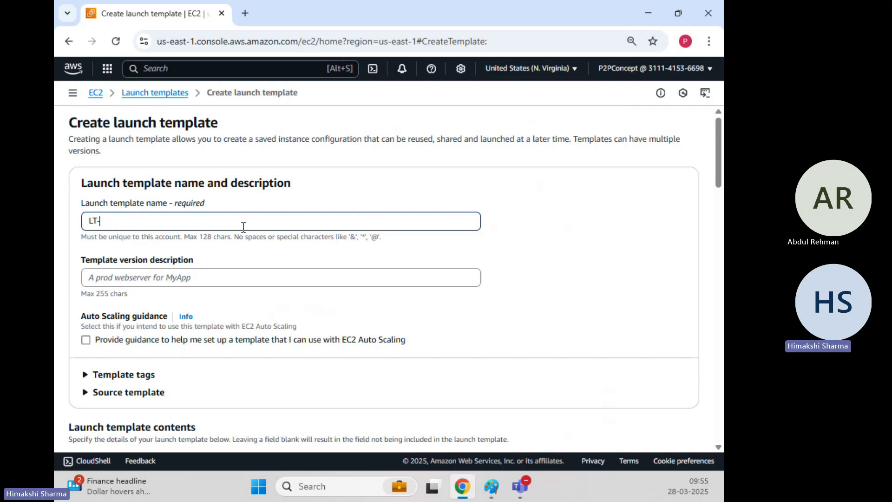
type("demo-website")
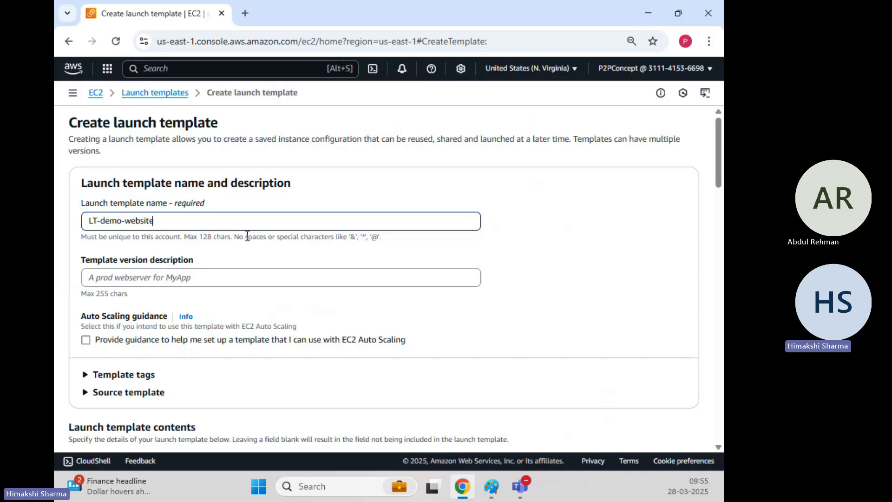
Step: Copy the launch template name LT-demo-website into the template version description
left_click_drag(247, 235, 86, 220)
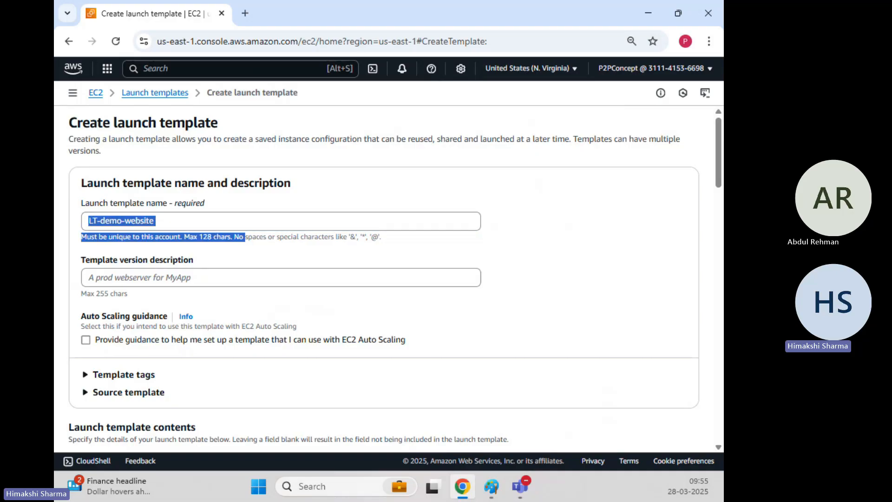
left_click(247, 221)
key("ctrl+a")
key("ctrl+c")
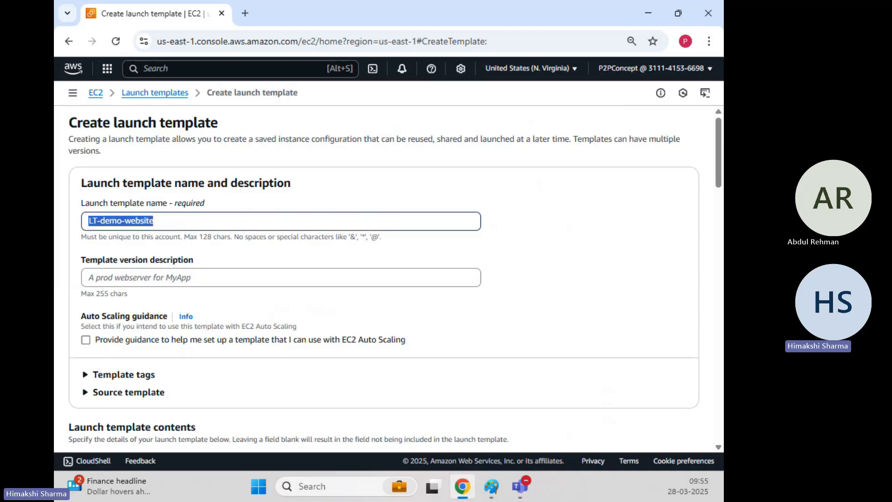
left_click(164, 278)
key("ctrl+v")
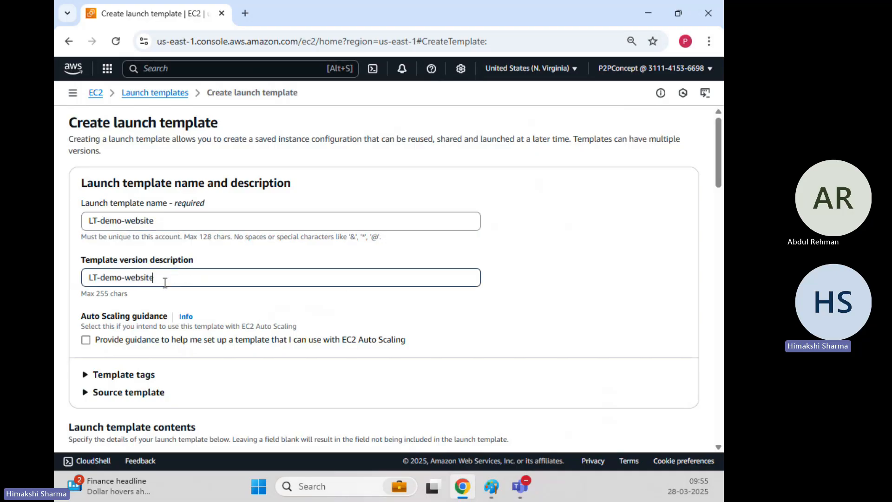
Step: Choose Amazon Linux as the operating system image for the launch template
scroll(166, 284, "down", 3)
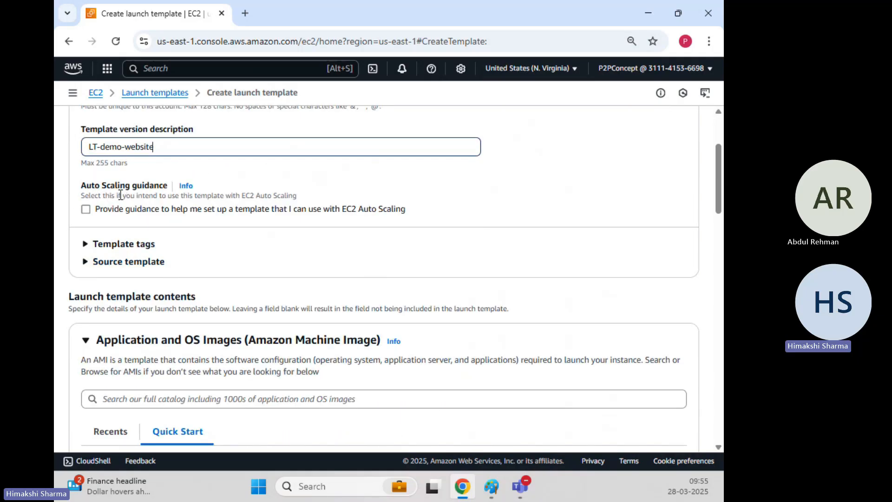
scroll(148, 232, "down", 3)
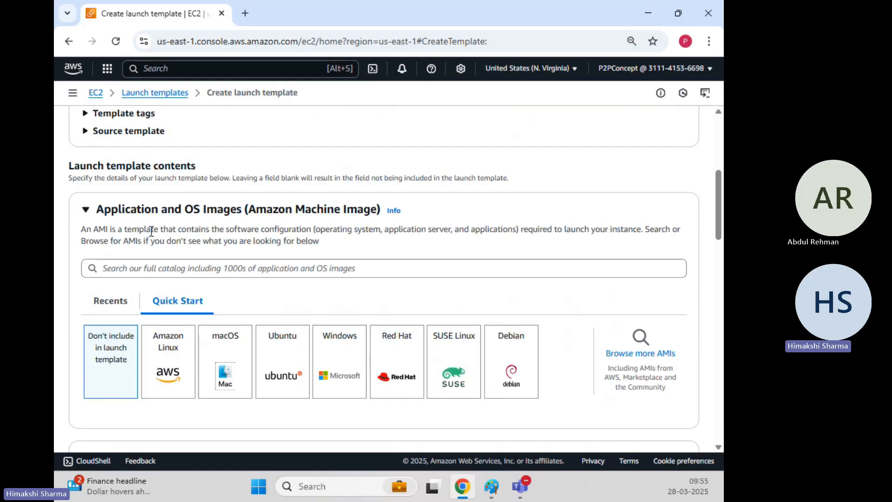
scroll(169, 259, "up", 2)
scroll(172, 260, "down", 4)
left_click(171, 238)
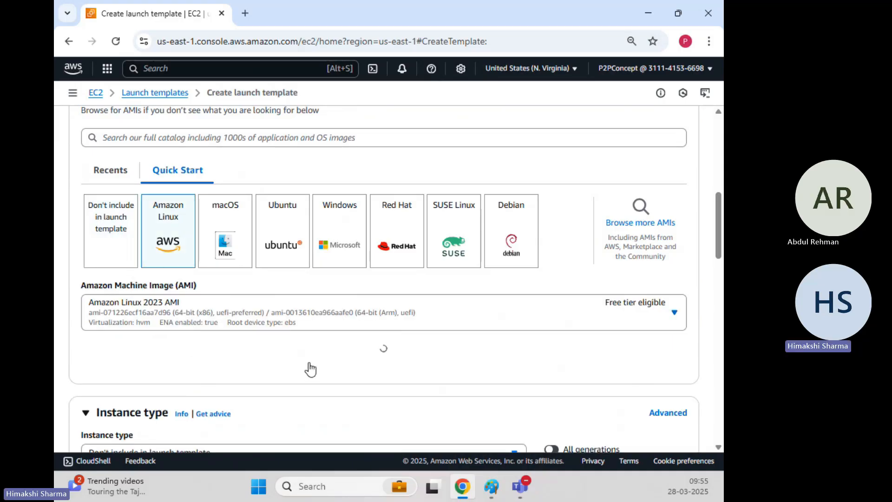
Step: Set the launch template's instance type to t2.micro
scroll(310, 362, "down", 3)
scroll(313, 318, "up", 2)
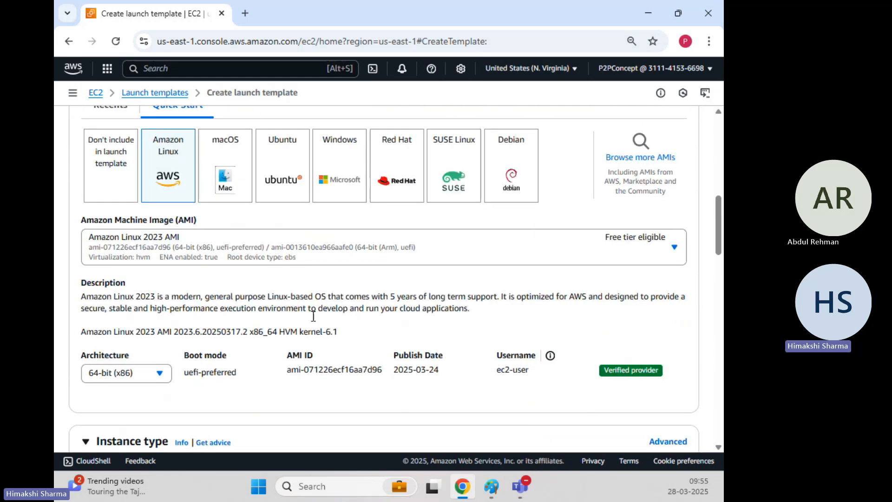
scroll(313, 316, "down", 4)
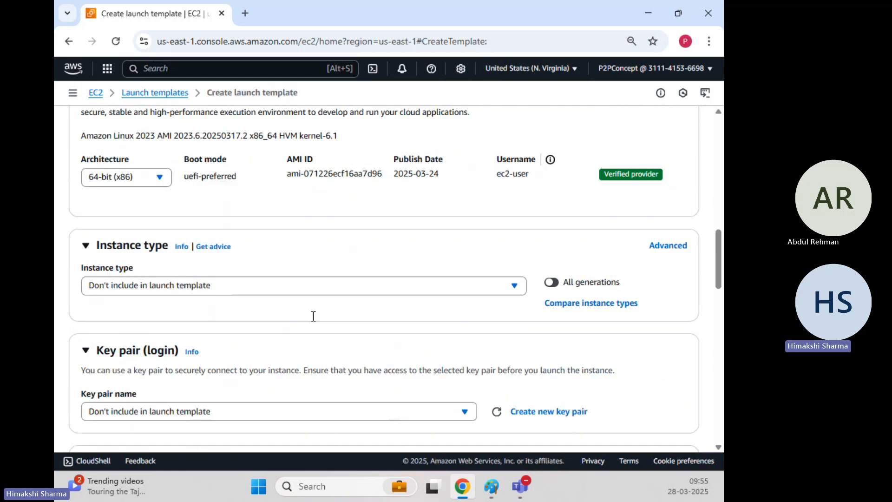
left_click(209, 291)
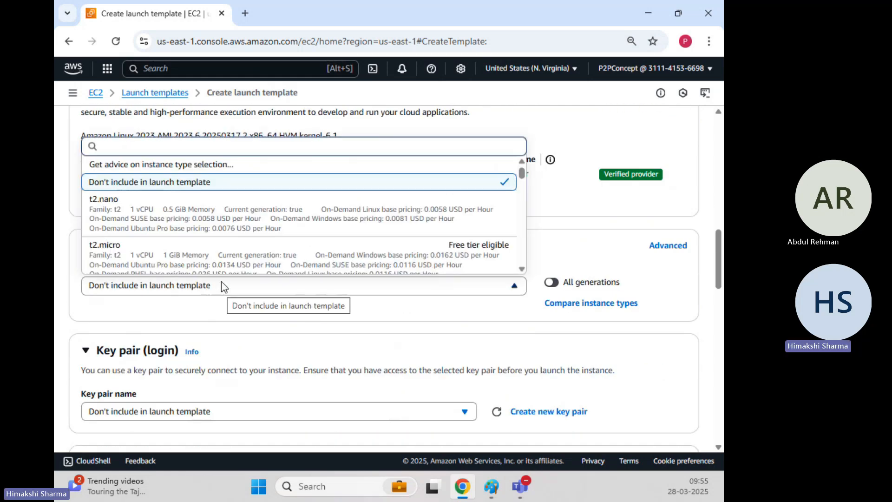
left_click(207, 260)
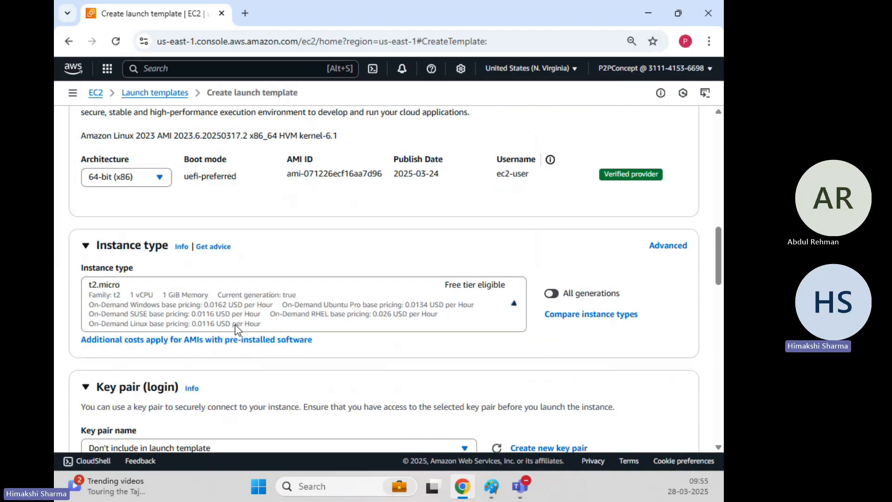
scroll(235, 329, "down", 3)
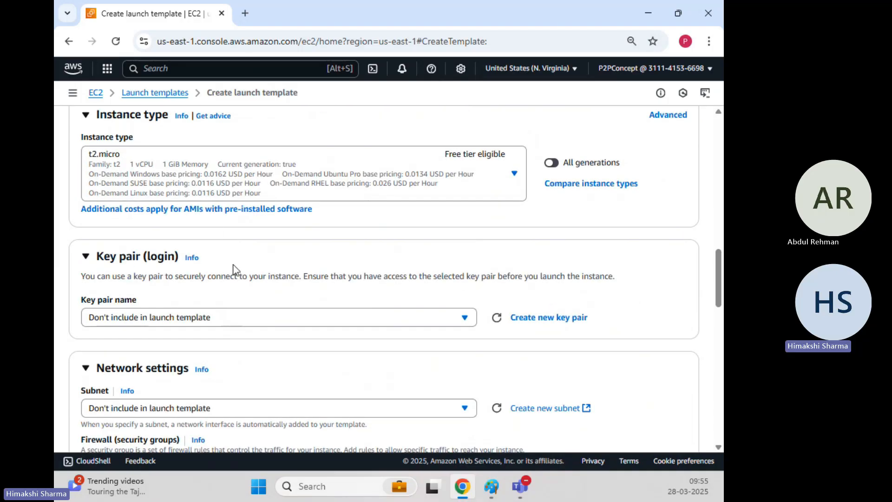
Step: Switch to the AutoscalingGroup.png diagram in Paint, examine the horizontal and vertical scaling sketches, and return to the launch template in Chrome
mouse_move(492, 486)
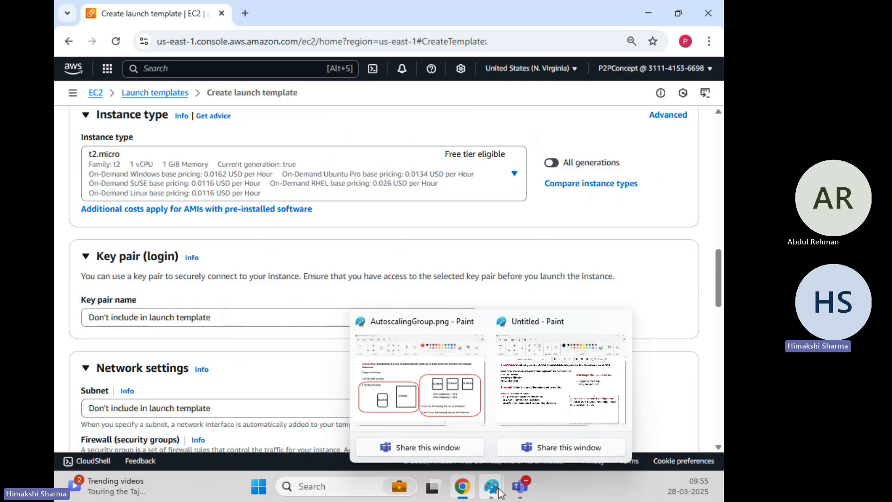
left_click(449, 382)
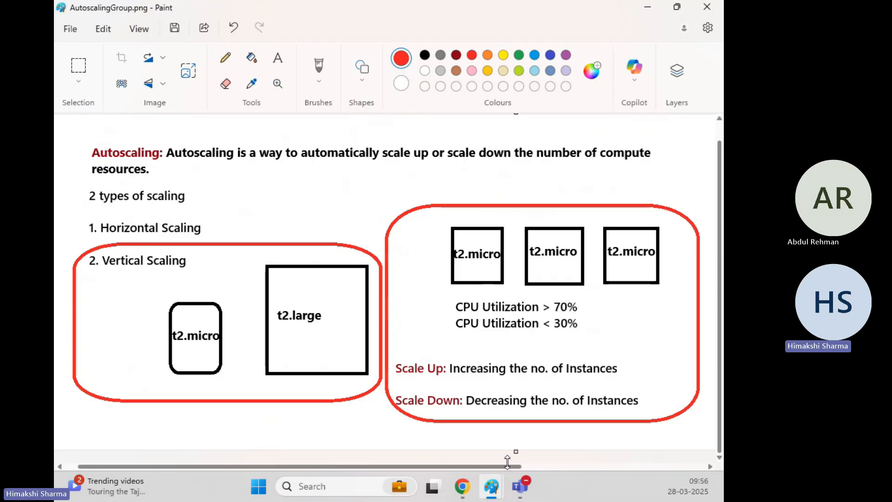
mouse_move(460, 483)
left_click(457, 400)
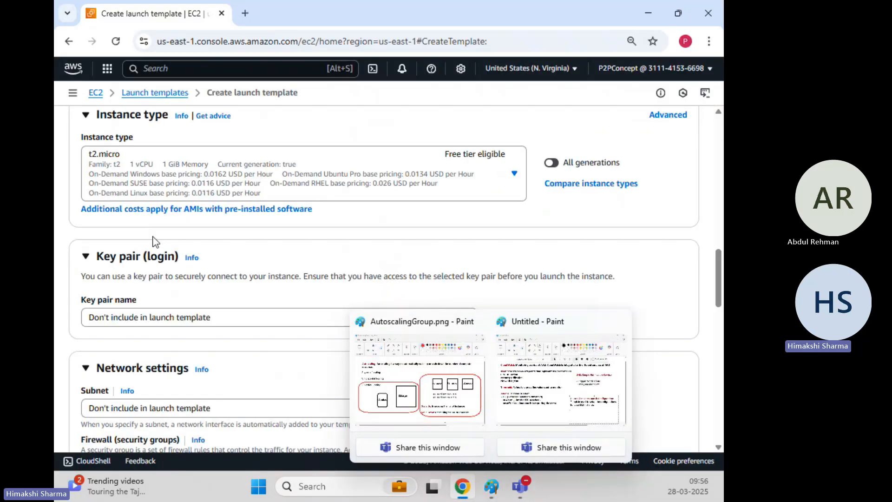
Step: Select the existing personally named key pair for logging in to the instances
scroll(285, 271, "down", 2)
scroll(285, 271, "down", 1)
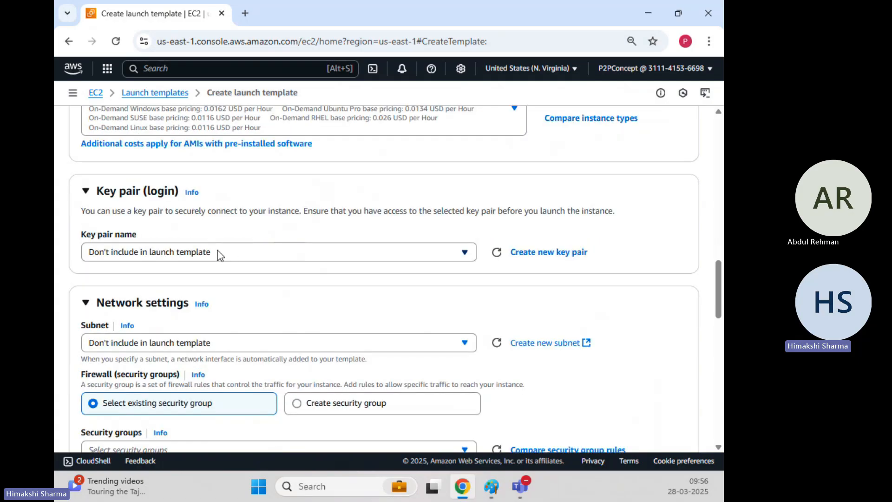
left_click(217, 252)
left_click(169, 343)
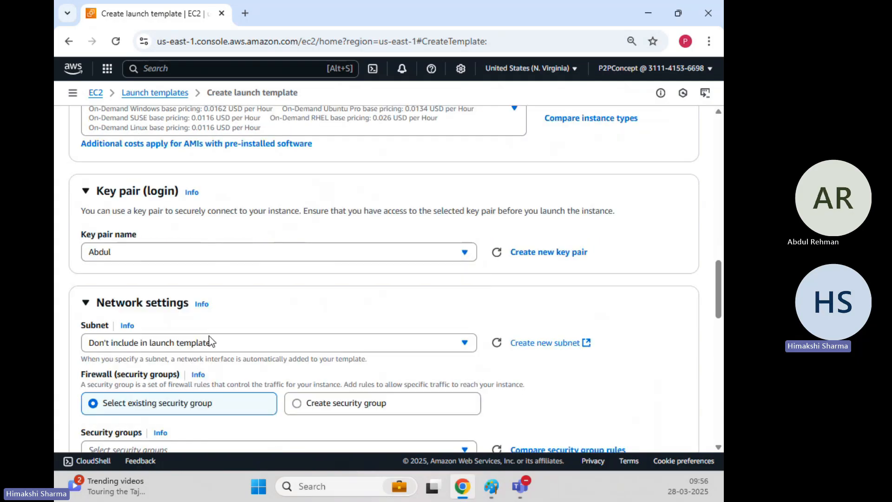
Step: Assign the existing Linux-EC2 security group in the network settings, leaving the subnet out of the template
scroll(209, 340, "down", 2)
scroll(208, 238, "down", 2)
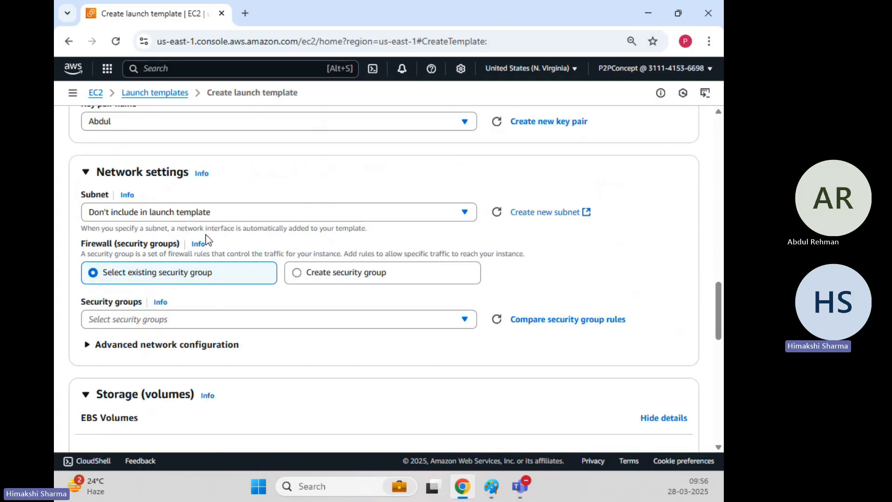
left_click(327, 323)
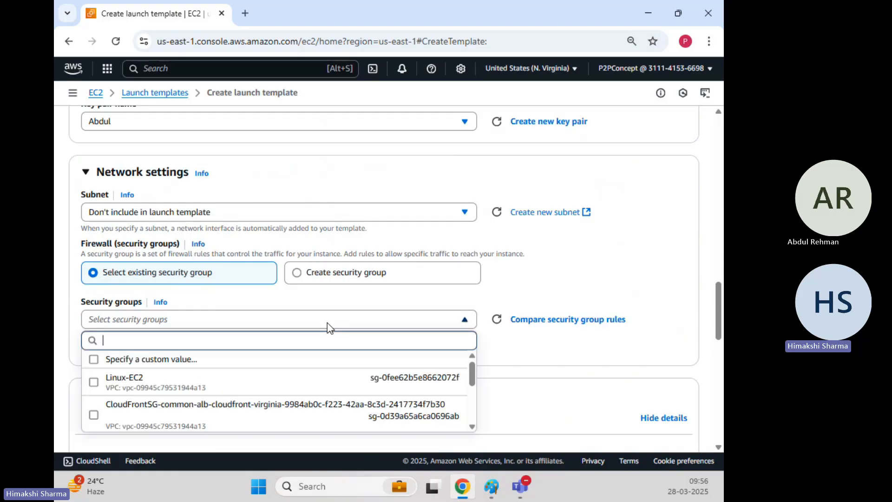
scroll(279, 302, "down", 2)
left_click(120, 320)
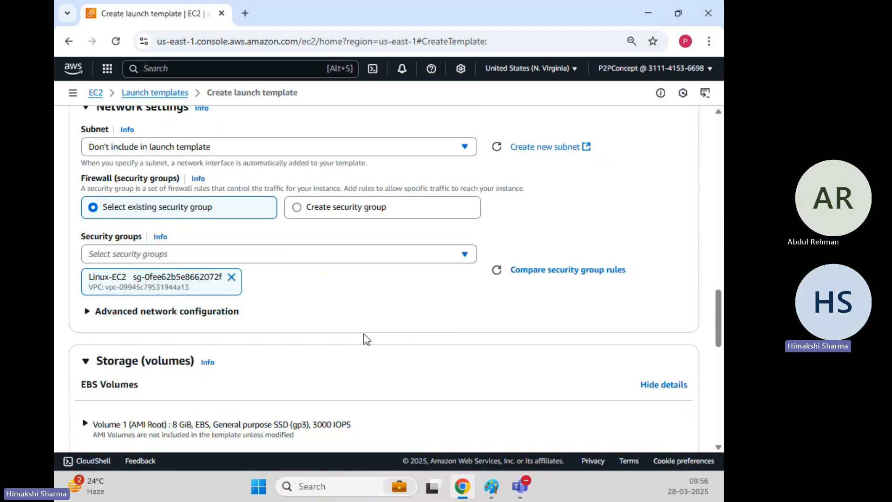
Step: Expand the advanced network configuration to examine its network interface options, and collapse it again
scroll(334, 334, "down", 4)
left_click(88, 184)
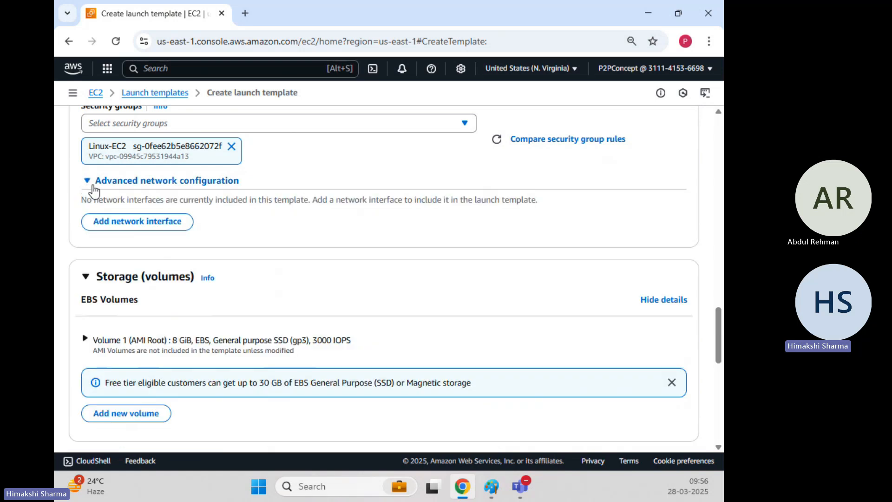
left_click(93, 185)
Step: Expand the AMI root volume and examine its storage details, including the delete on termination setting
scroll(214, 207, "down", 4)
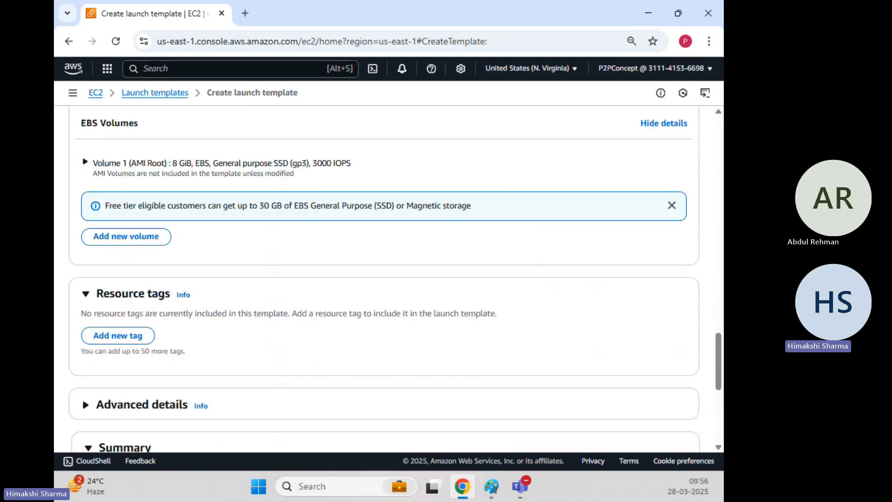
left_click(85, 162)
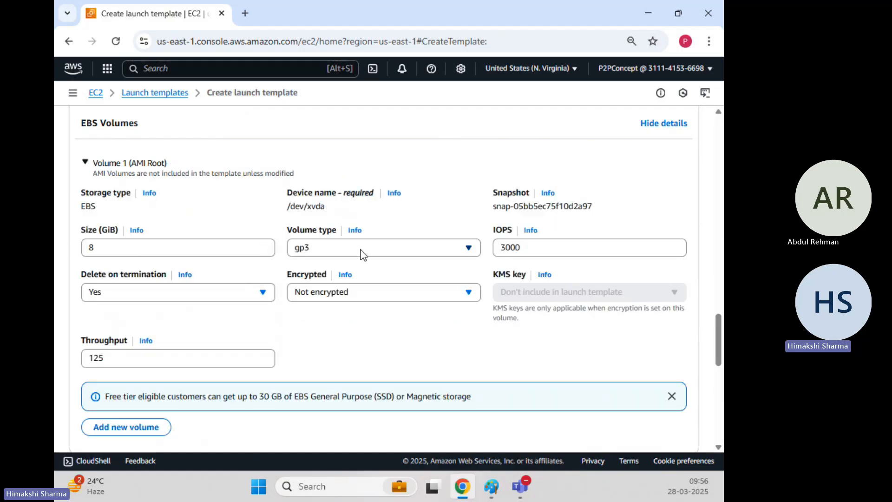
left_click_drag(147, 275, 84, 277)
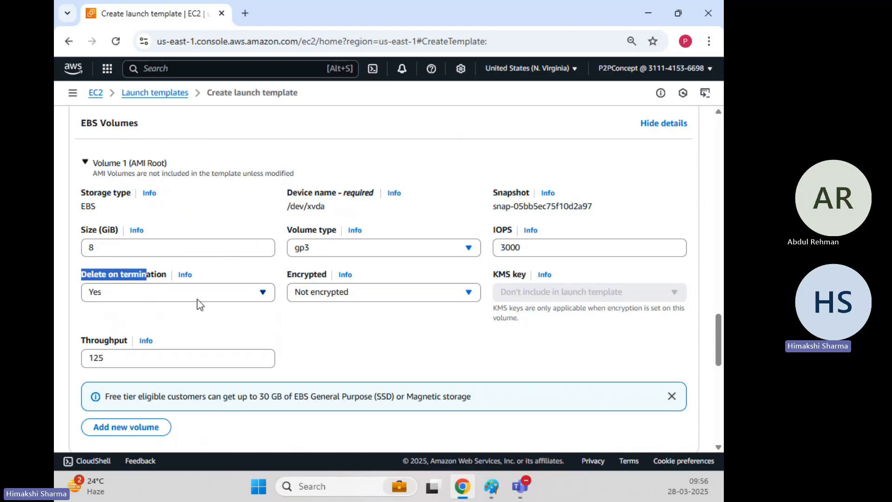
left_click(319, 338)
Step: Add a resource tag with the key Autoscaling and the value true
scroll(320, 338, "down", 3)
scroll(320, 339, "down", 3)
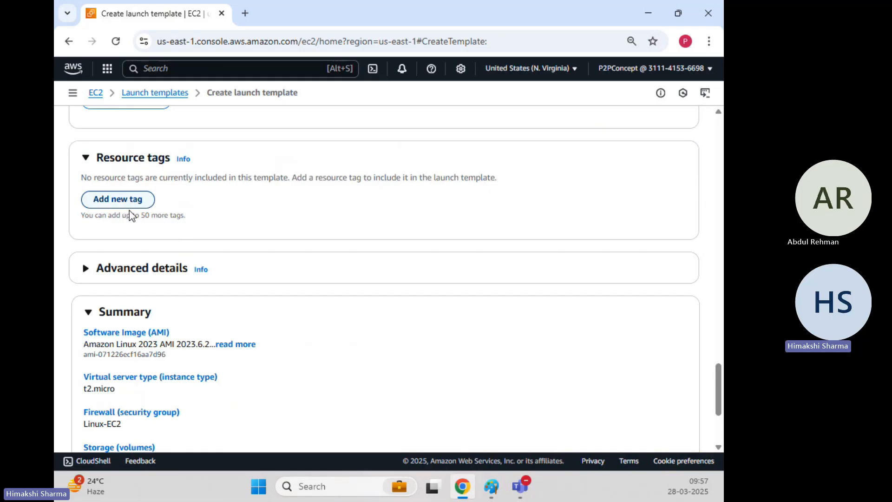
scroll(152, 254, "up", 1)
left_click(126, 267)
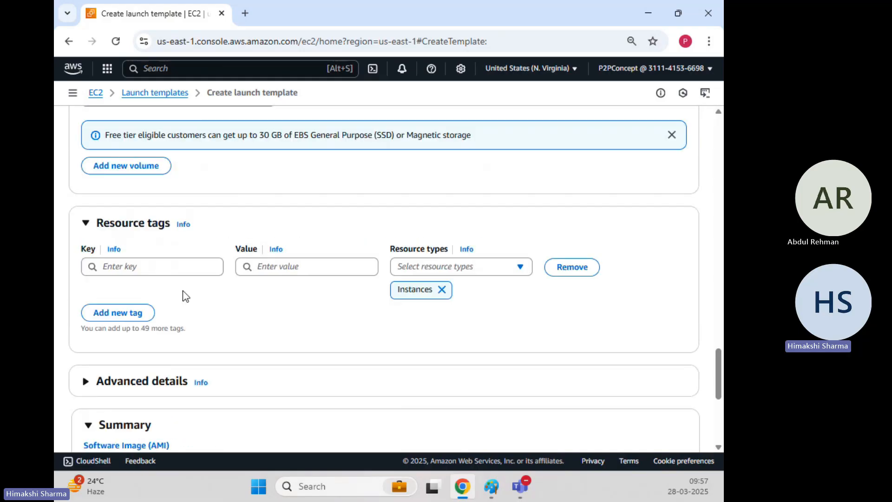
left_click(175, 270)
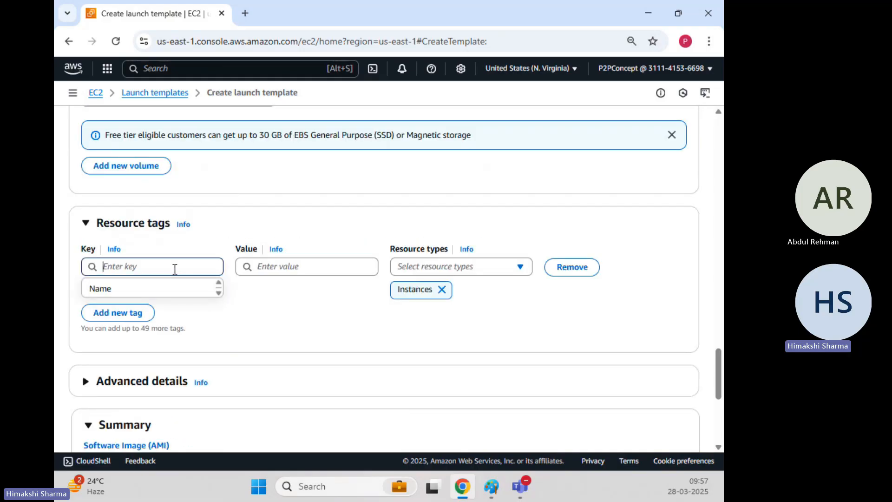
type("Aut")
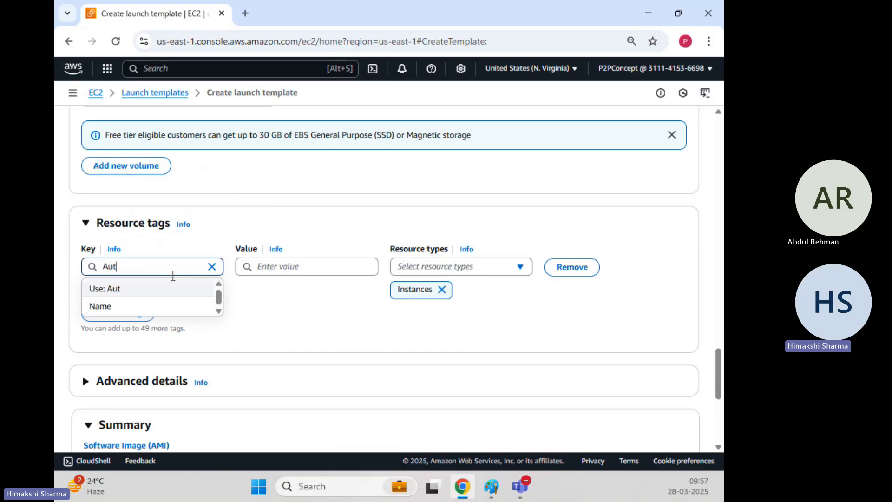
type("oscaling")
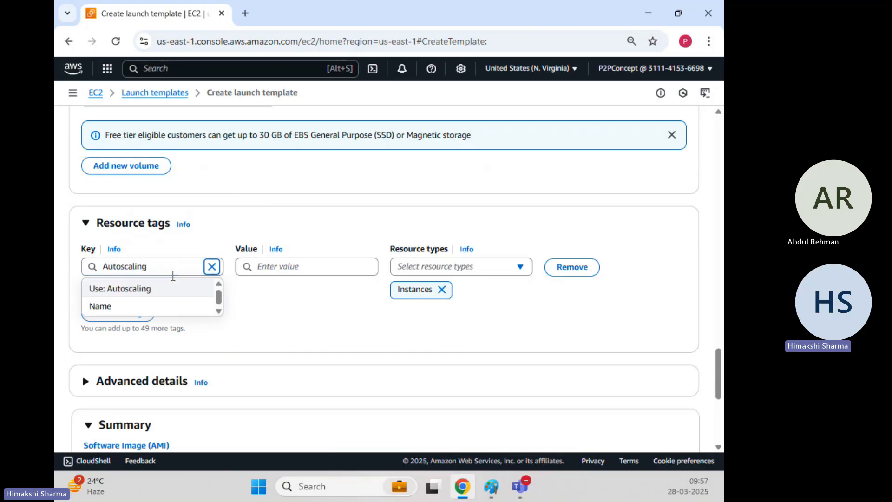
key("Tab")
left_click(351, 267)
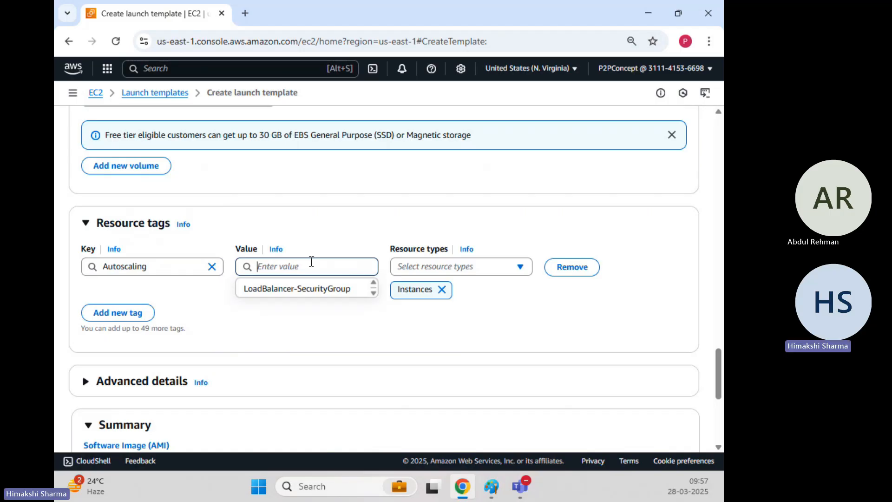
type("true")
left_click(451, 322)
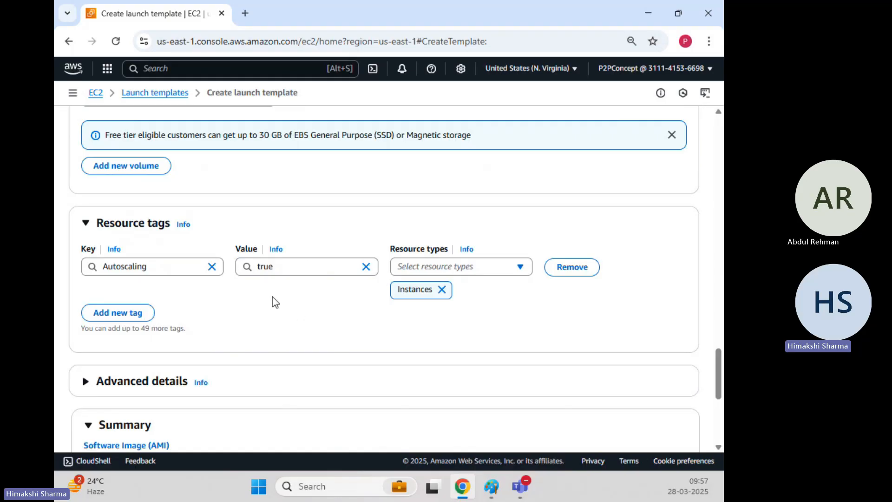
Step: Create the launch template from the completed form and return to the launch templates list
scroll(273, 300, "down", 3)
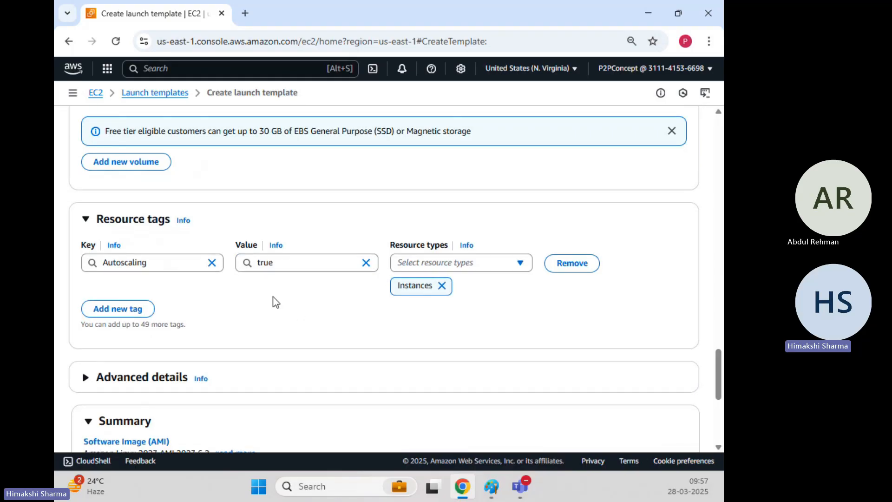
scroll(274, 303, "down", 3)
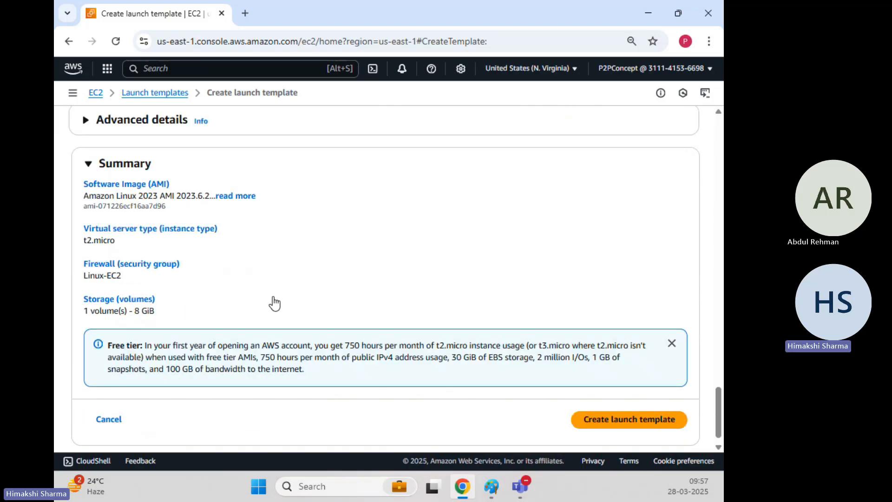
left_click(653, 411)
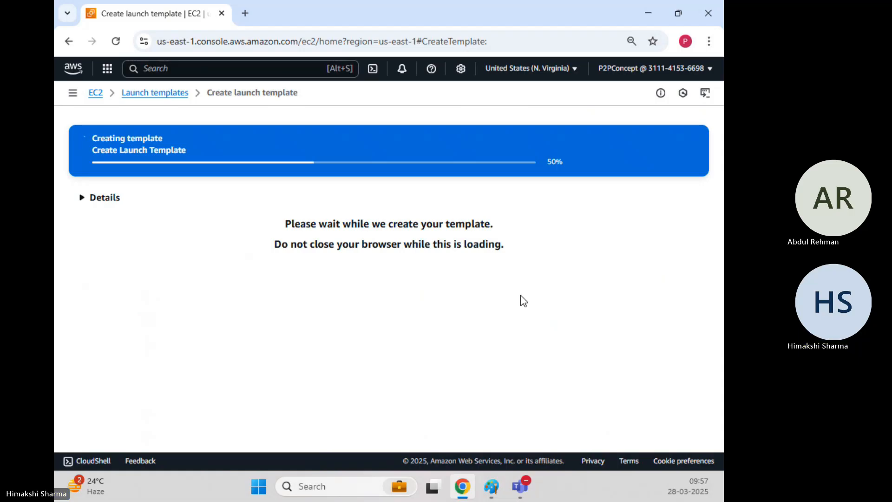
left_click(152, 95)
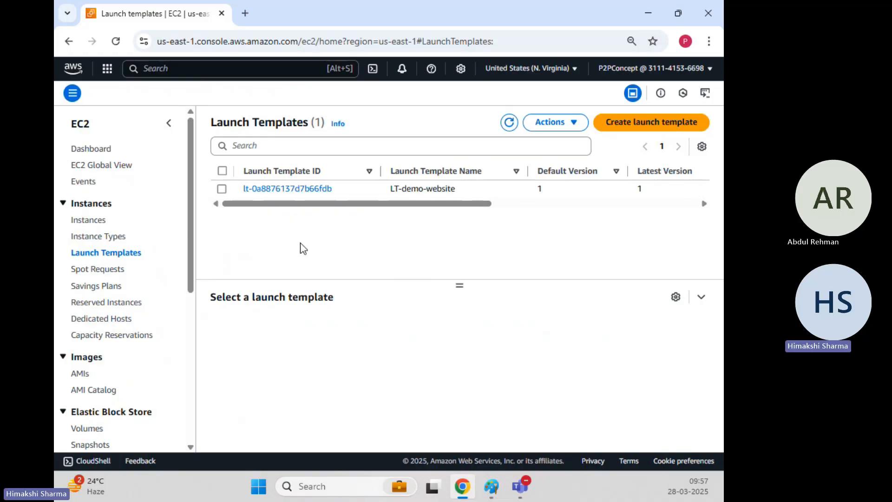
Step: Go to the EC2 Auto Scaling groups page and start creating a new Auto Scaling group
scroll(139, 254, "down", 5)
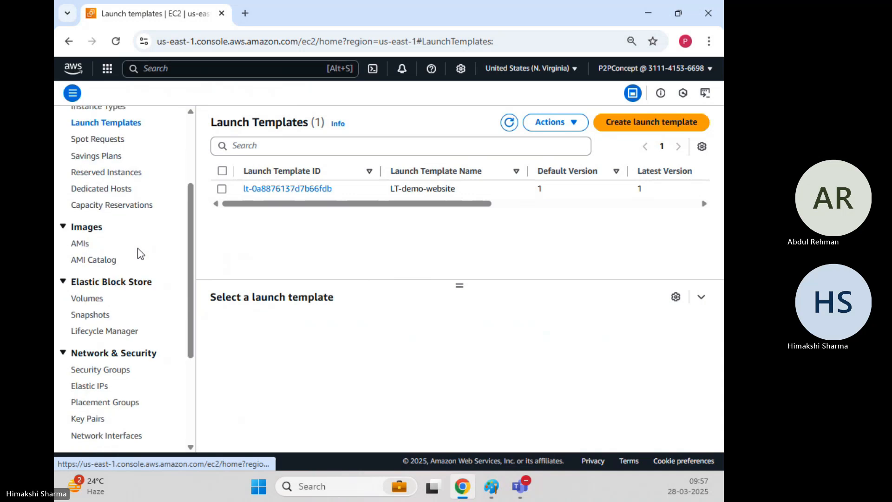
scroll(140, 254, "down", 1)
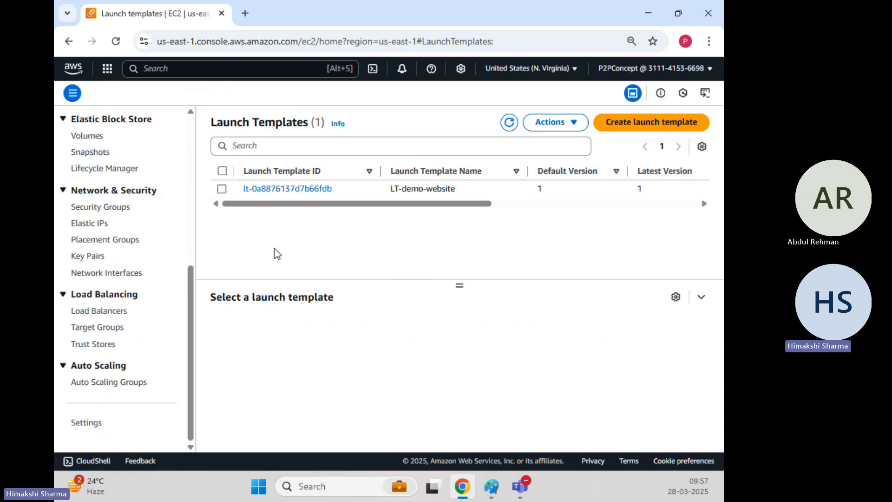
left_click(103, 385)
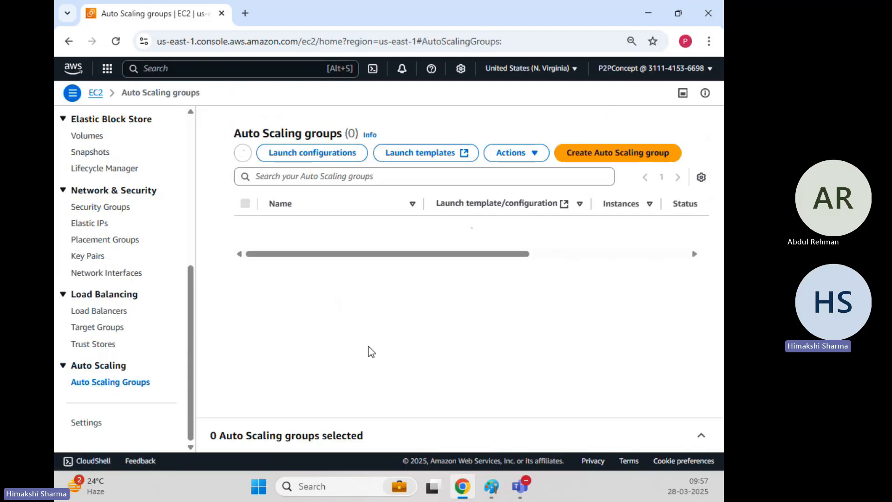
scroll(371, 260, "down", 4)
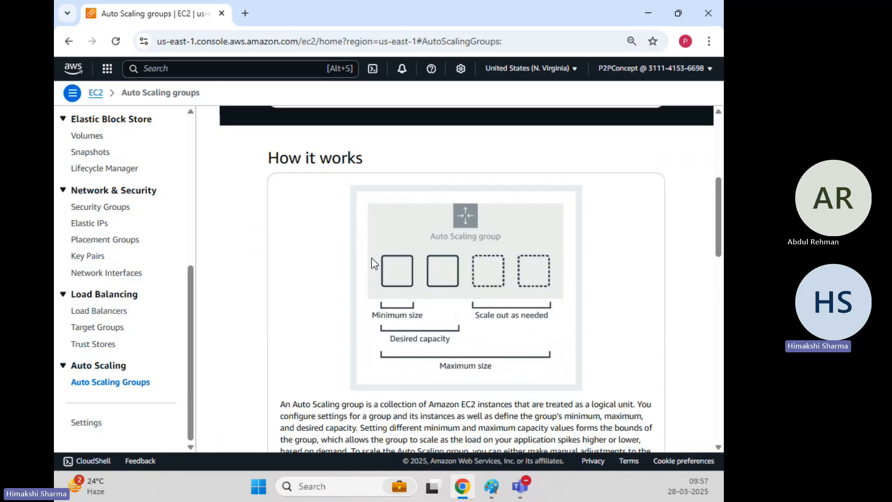
scroll(374, 260, "up", 3)
scroll(366, 260, "up", 3)
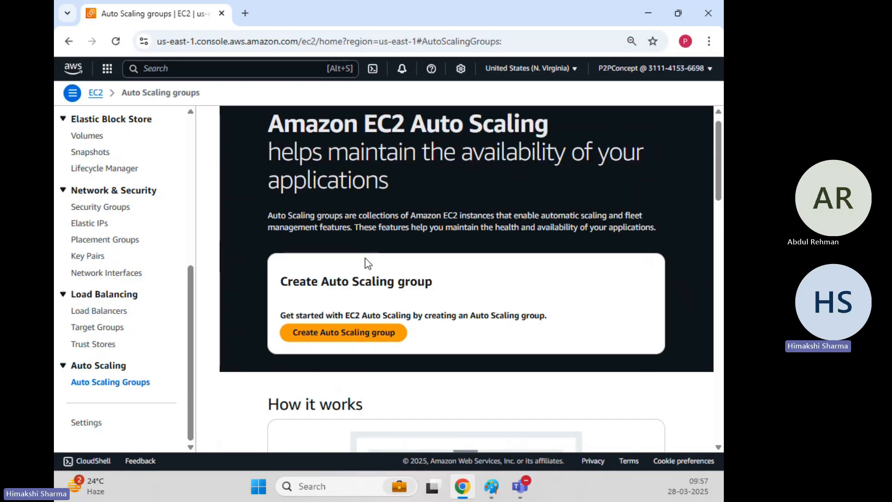
scroll(368, 263, "down", 3)
scroll(342, 216, "up", 1)
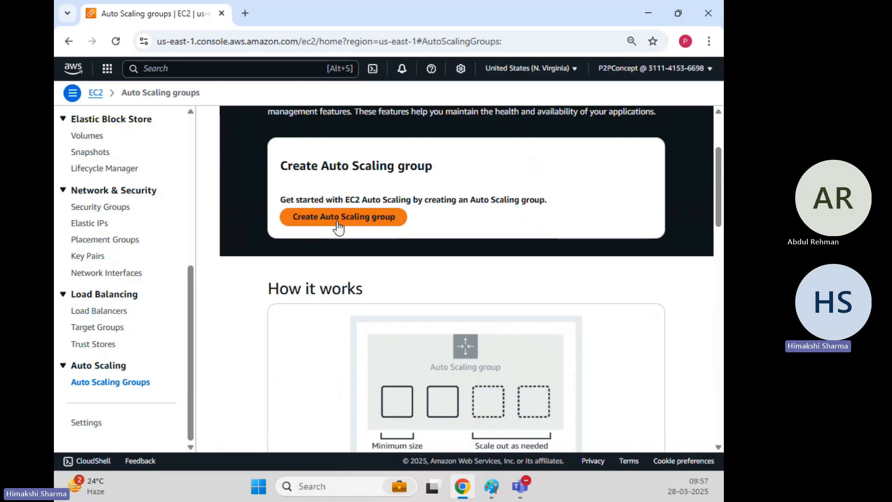
left_click(338, 219)
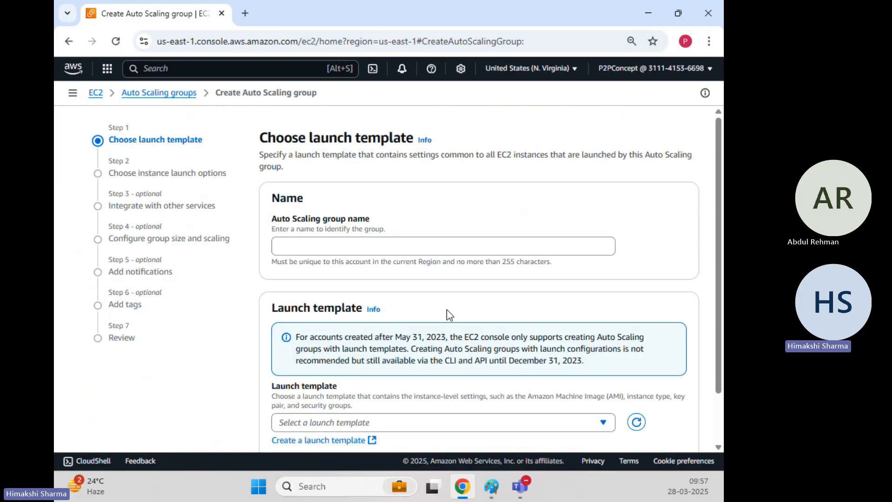
Step: Name the Auto Scaling group demo-website-asg
left_click(428, 243)
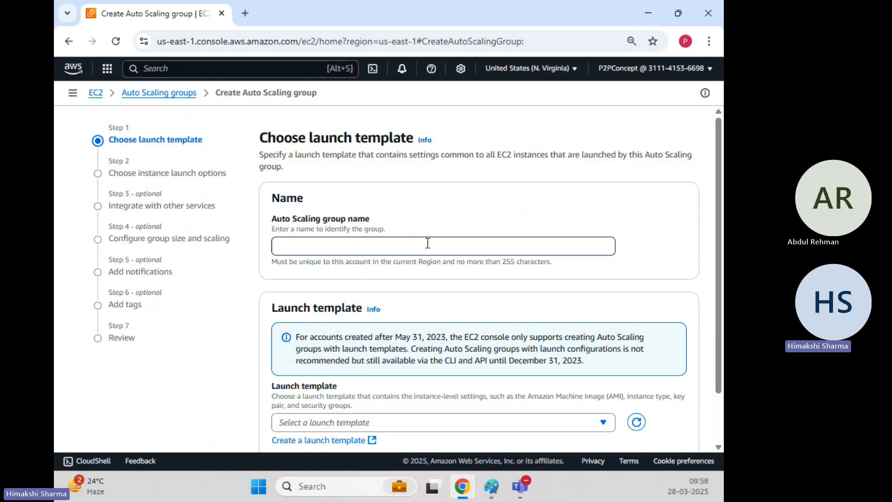
type("demo-website-asg")
left_click(479, 202)
Step: Choose LT-demo-website as the launch template for the Auto Scaling group
scroll(479, 202, "down", 2)
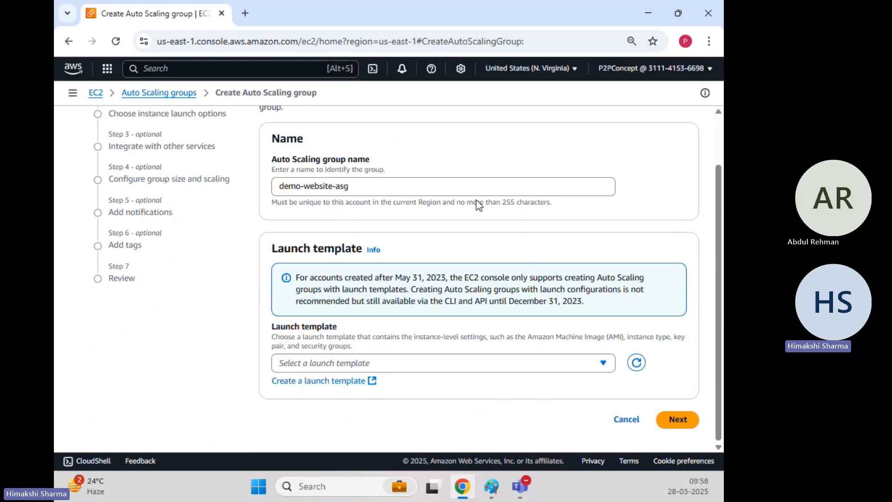
left_click(398, 361)
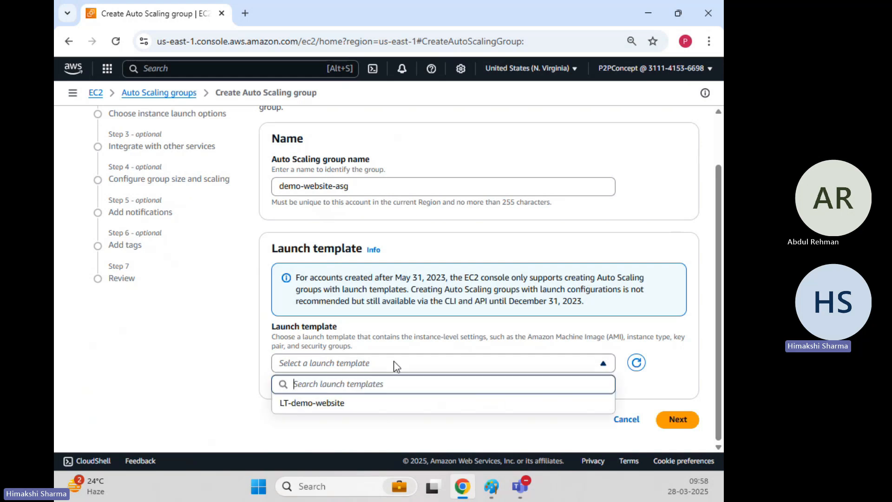
left_click(394, 360)
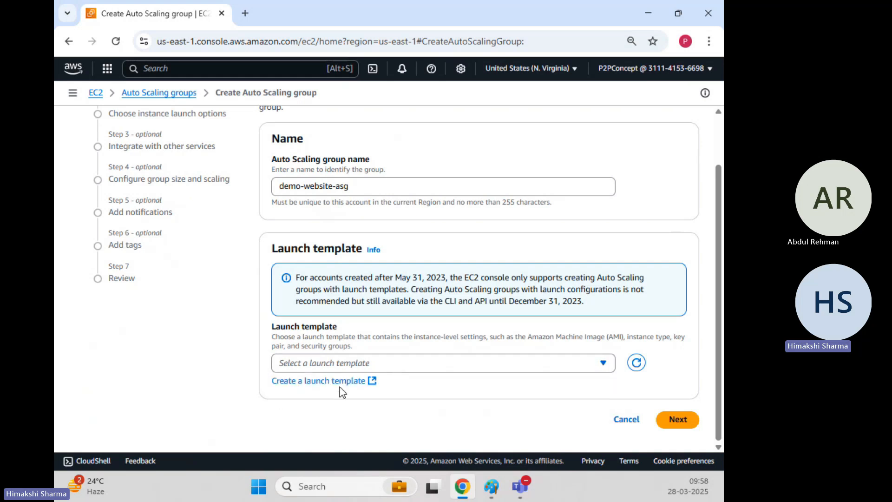
left_click(410, 365)
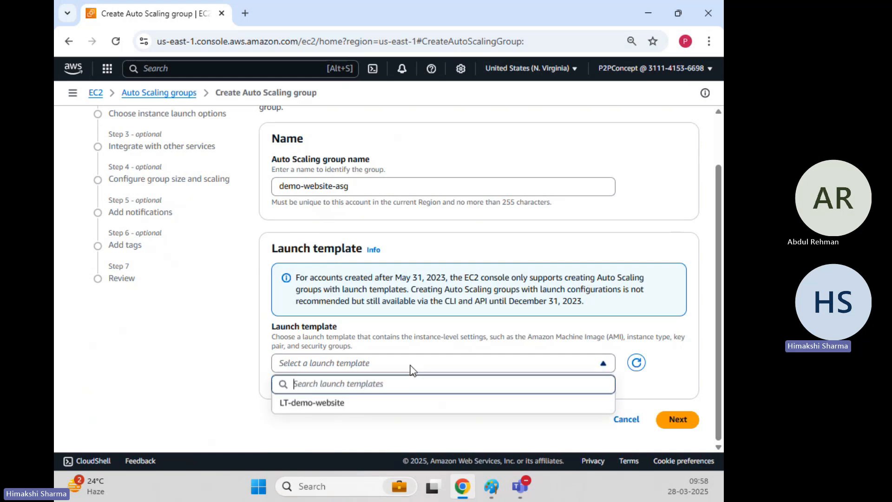
left_click(385, 407)
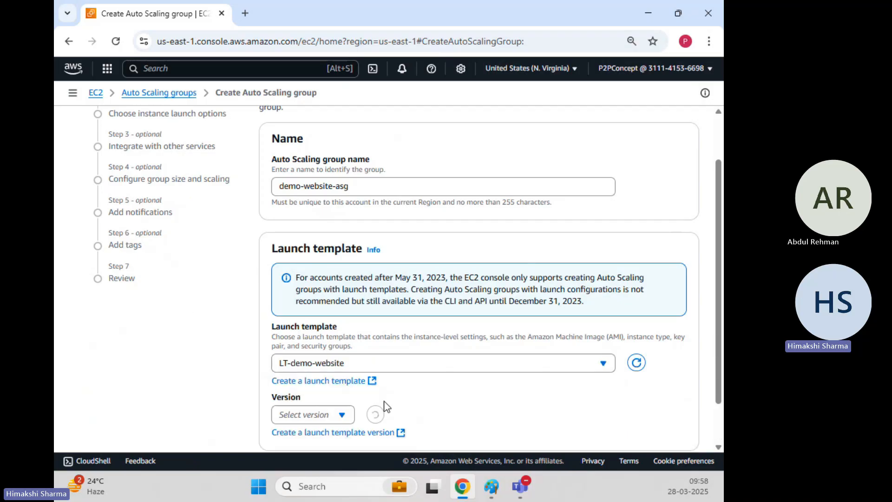
Step: Examine the launch template's details and its available version options without changing the version
scroll(195, 320, "down", 4)
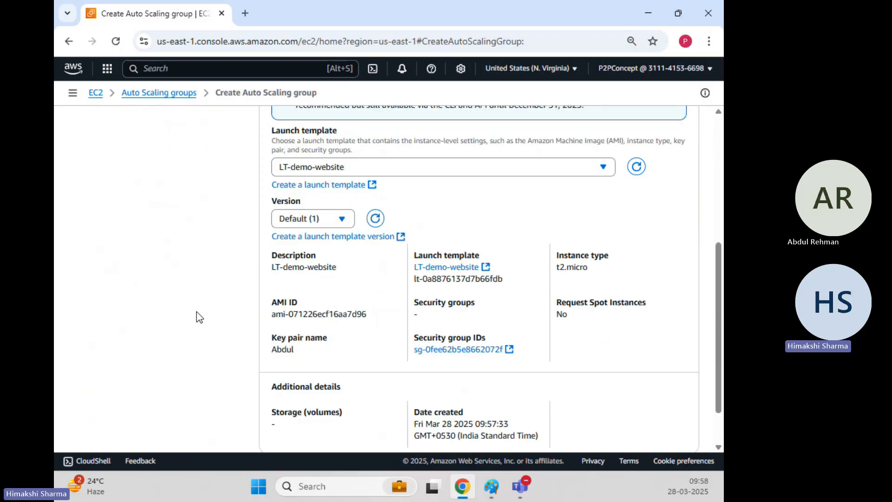
left_click(341, 218)
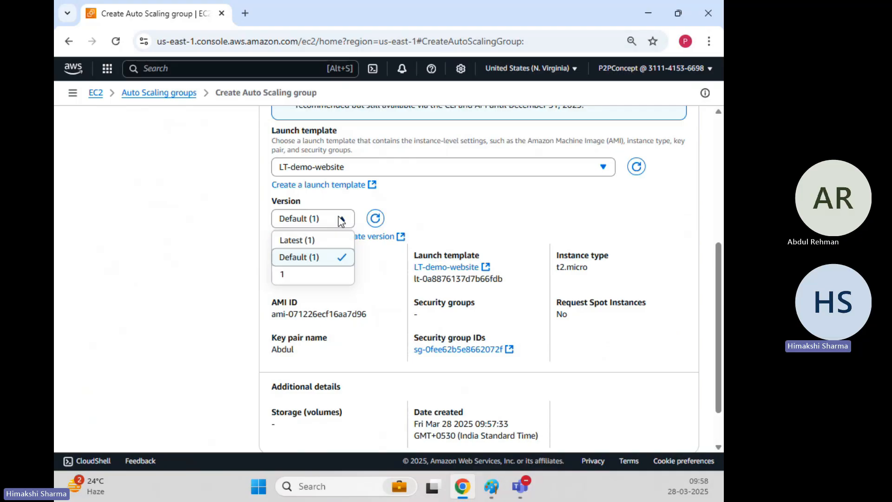
left_click(341, 218)
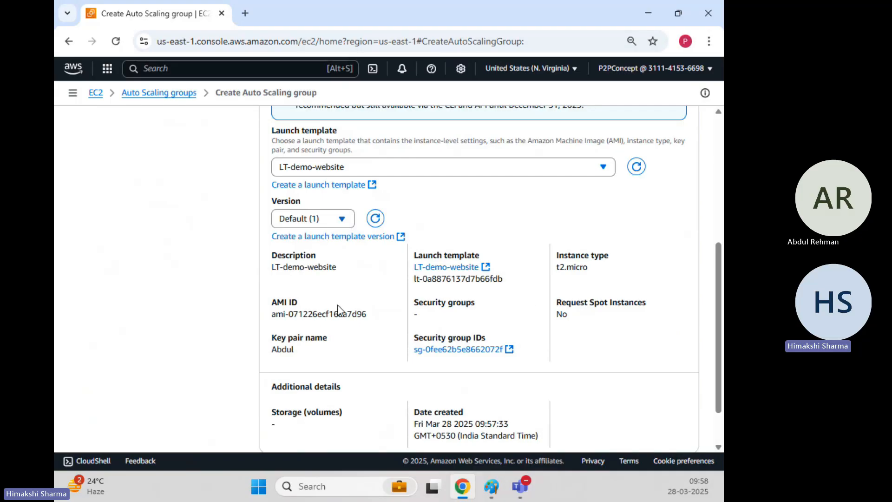
Step: Highlight the template's instance type, view the scaling diagram AutoscalingGroup.png in Paint, and return to the browser
mouse_move(553, 270)
left_mouse_down()
mouse_move(592, 270)
mouse_move(556, 266)
left_mouse_up()
left_click(590, 271)
left_click(491, 485)
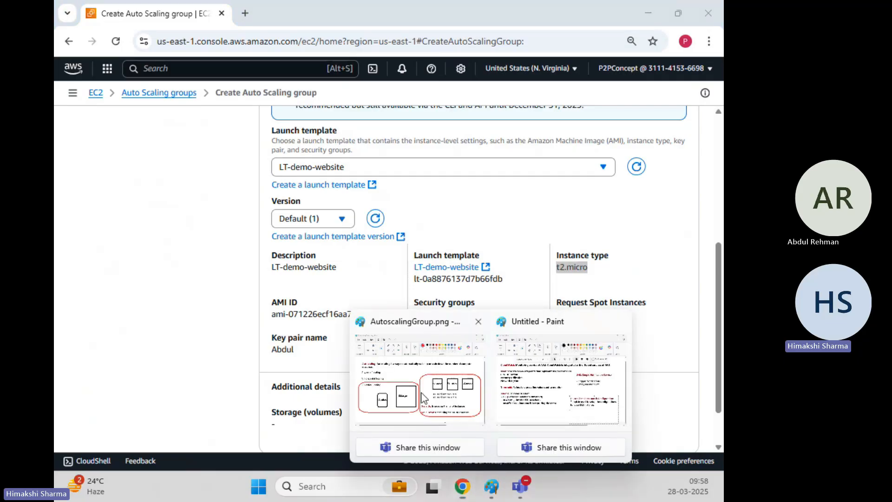
left_click(423, 398)
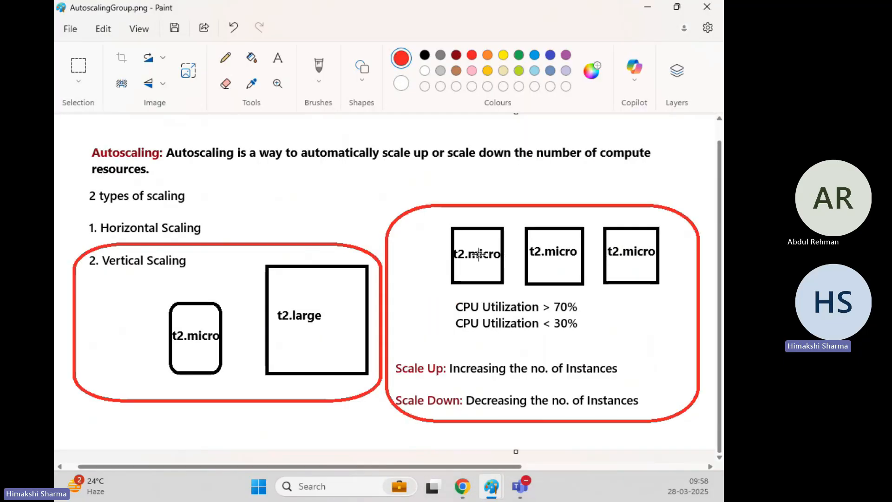
left_click(649, 8)
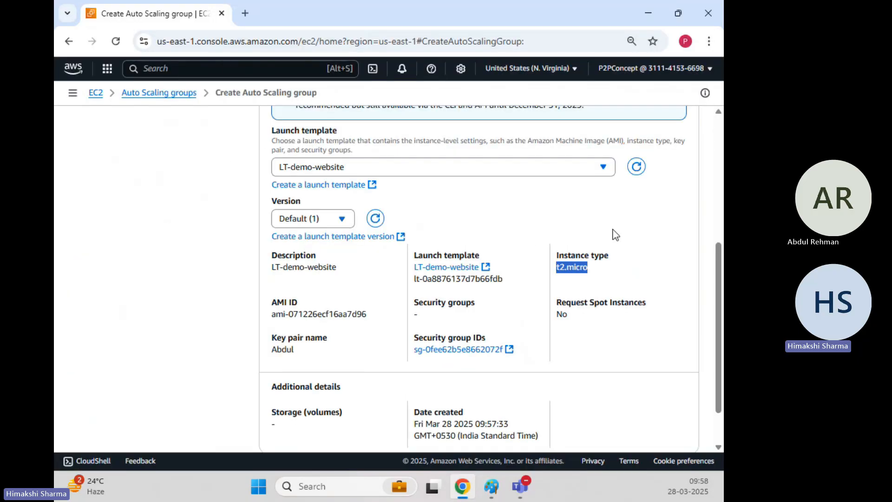
Step: Recheck the template version choices, keep Default (1), and continue to the instance launch options
left_click(529, 221)
left_click(298, 221)
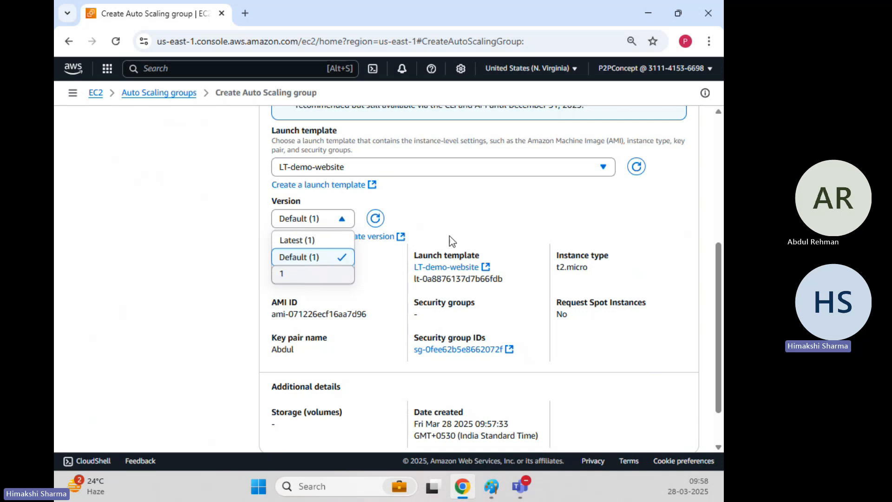
left_click(498, 211)
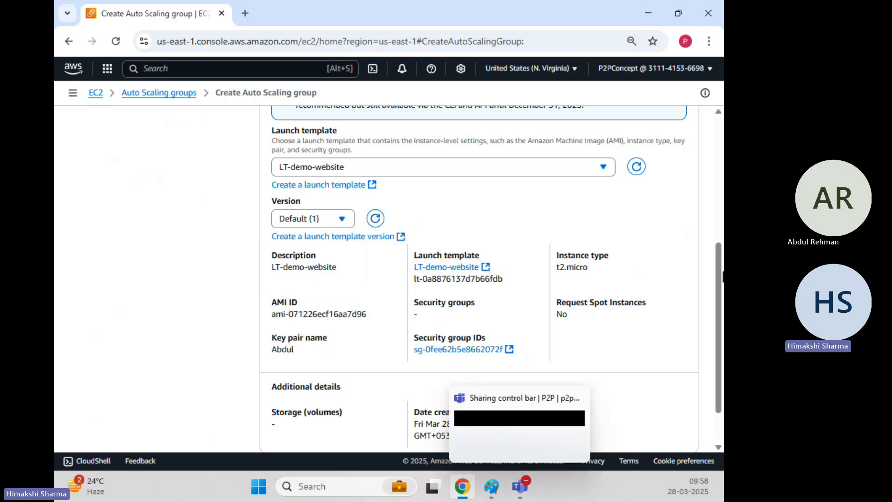
scroll(500, 240, "down", 1)
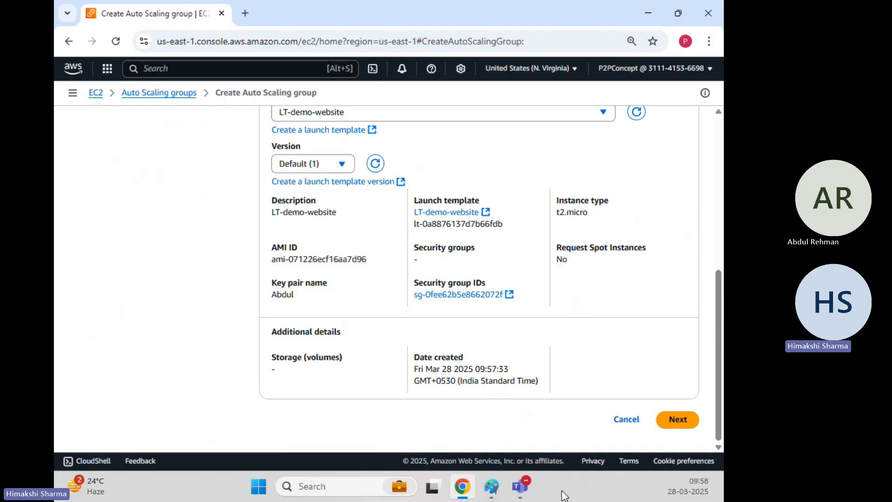
left_click(678, 420)
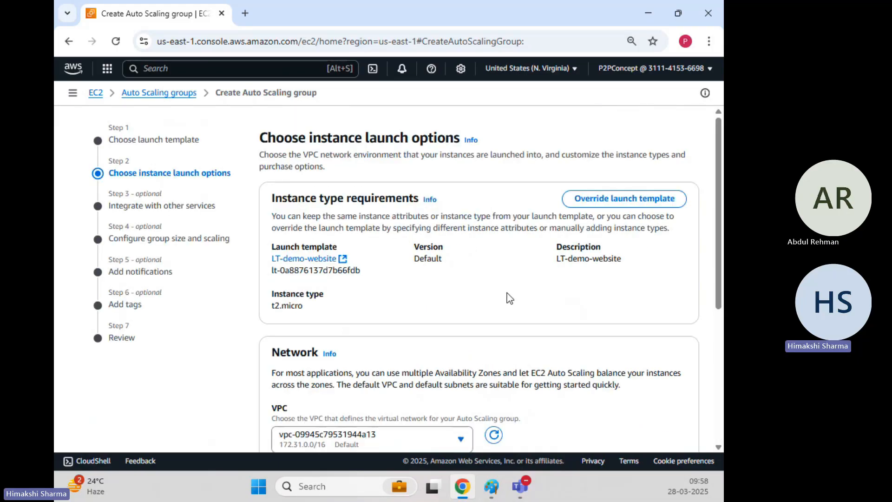
Step: Select the us-east-1a, us-east-1b and us-east-1c subnets of the default VPC for the Auto Scaling group
scroll(458, 258, "down", 2)
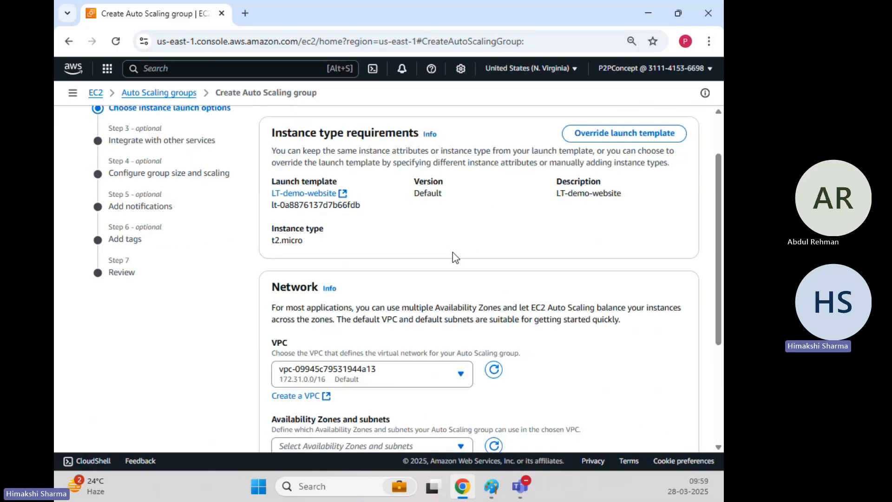
scroll(452, 252, "down", 4)
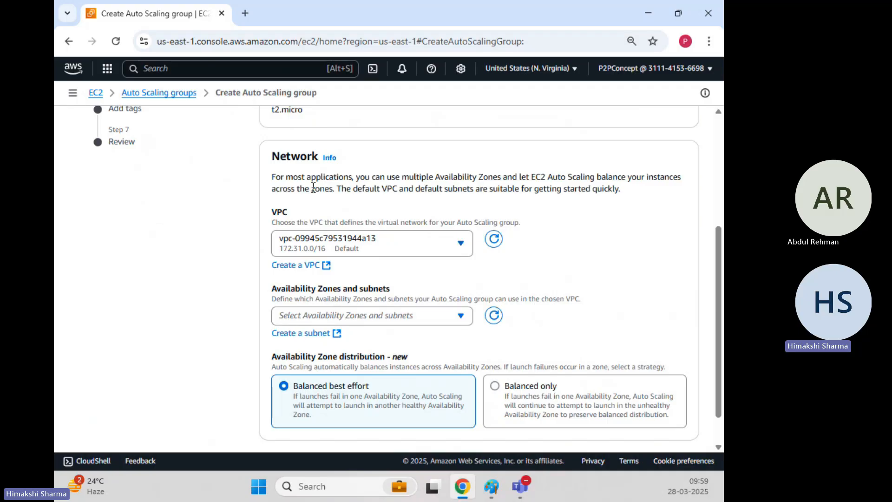
scroll(380, 242, "down", 1)
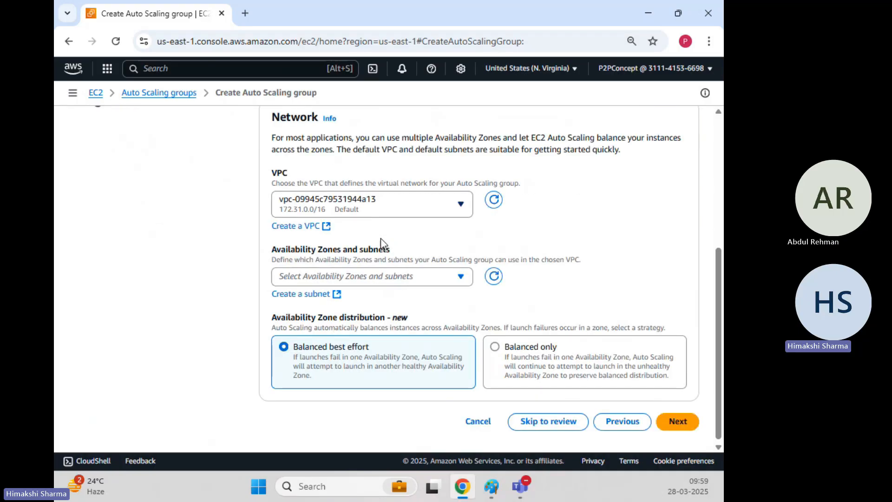
left_click(411, 275)
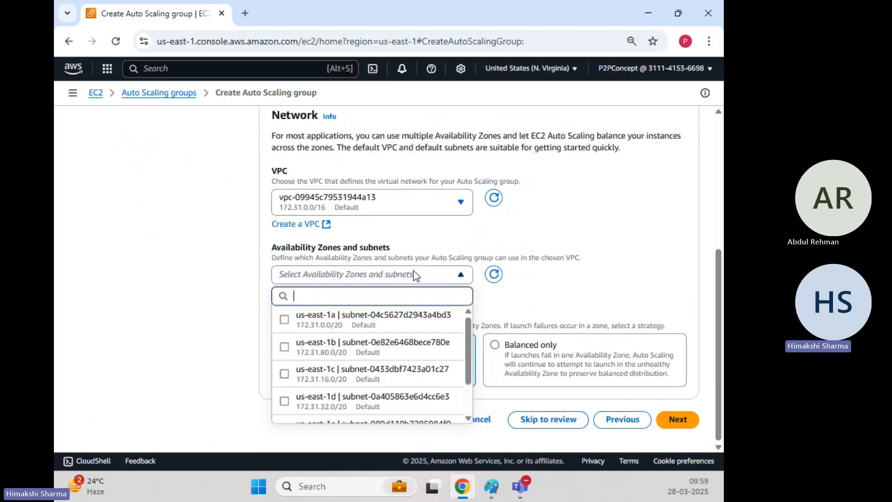
left_click(283, 319)
left_click(284, 345)
left_click(284, 372)
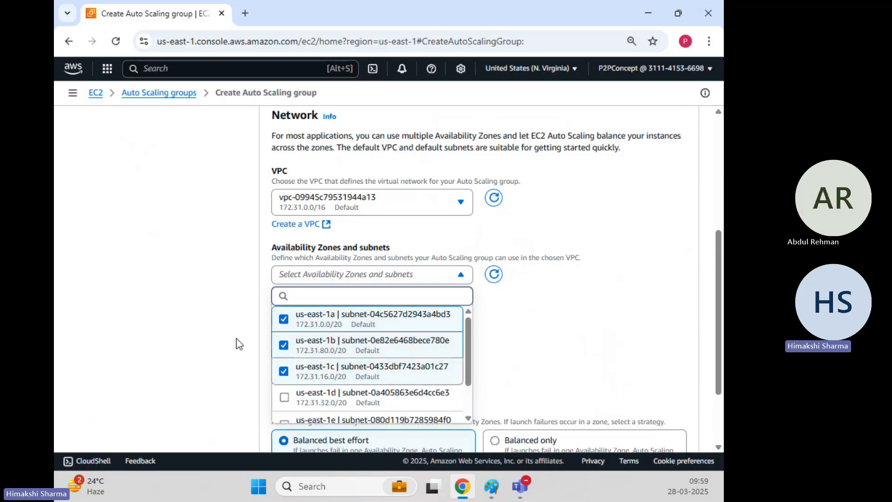
scroll(319, 353, "down", 2)
scroll(331, 326, "up", 2)
left_click(583, 346)
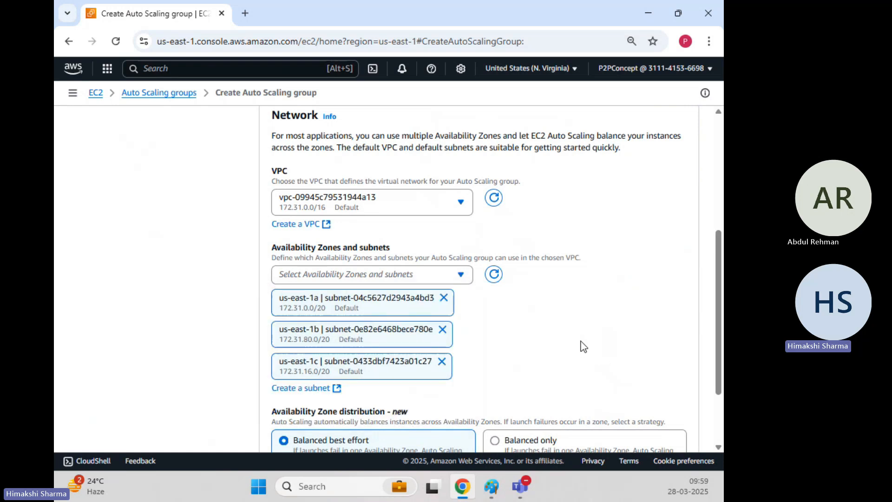
Step: Highlight the Balanced best effort distribution option, view the scaling diagram AutoscalingGroup.png in Paint, and return to the browser
scroll(539, 311, "down", 2)
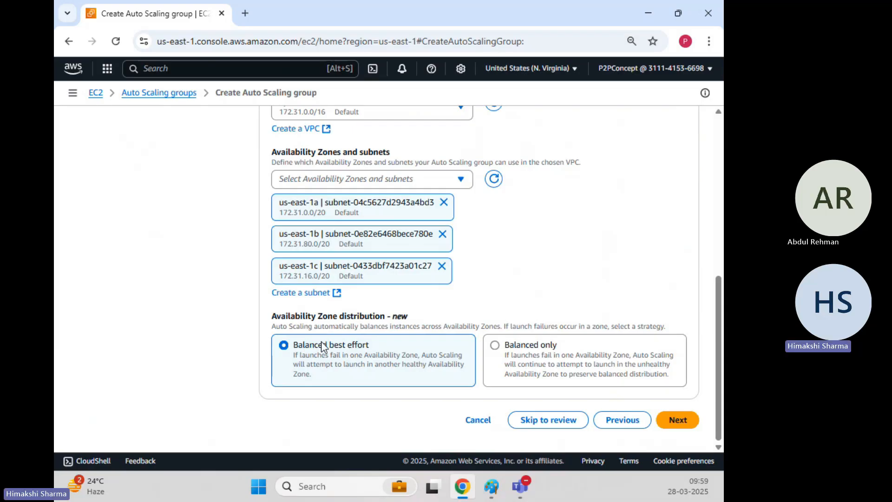
left_click_drag(322, 343, 365, 345)
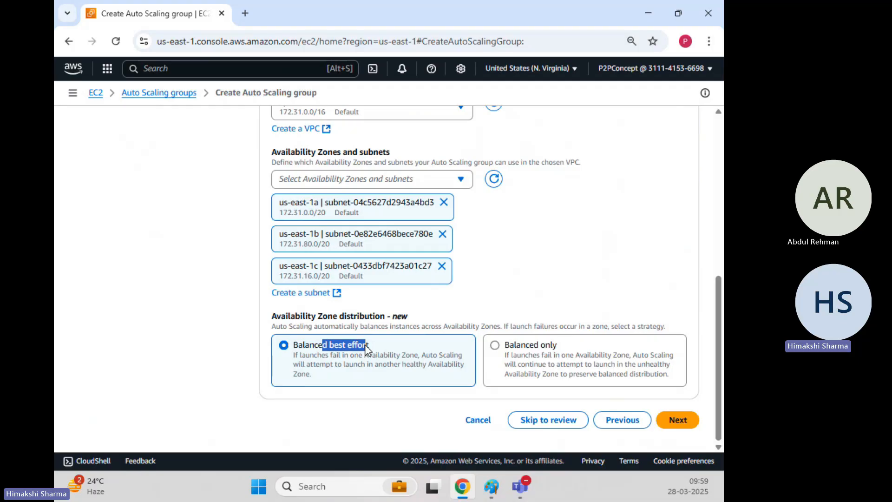
left_click(389, 360)
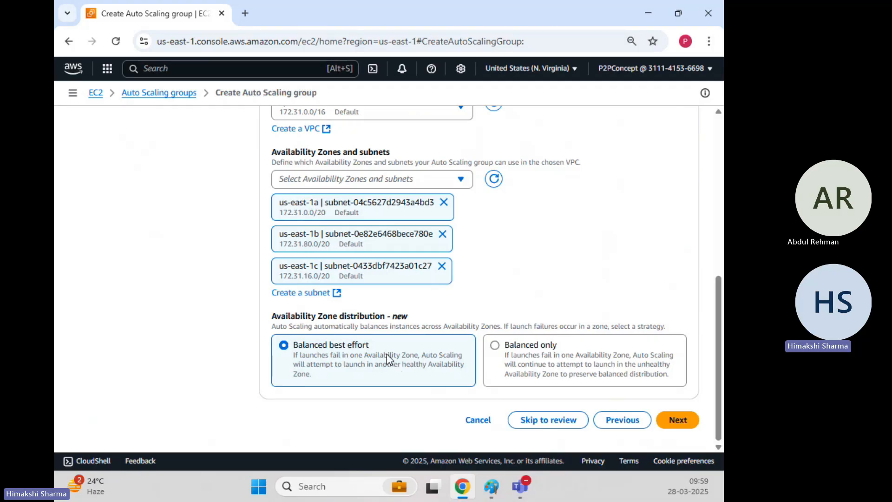
mouse_move(490, 485)
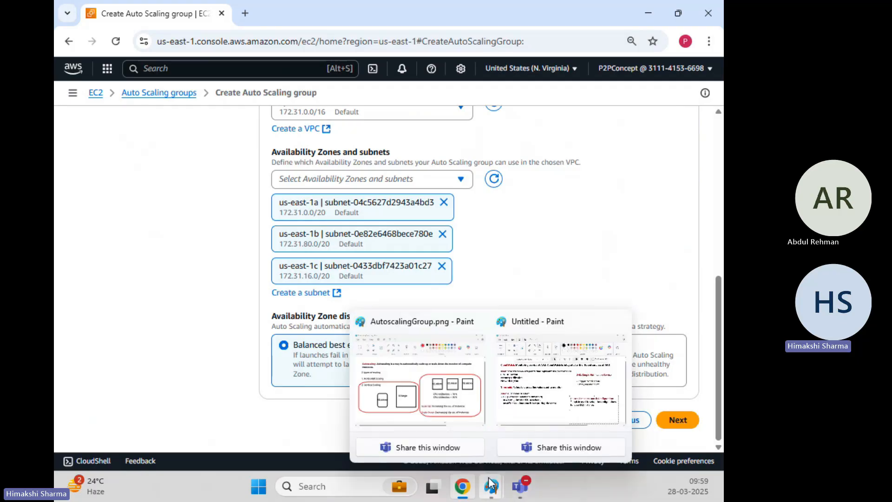
left_click(453, 418)
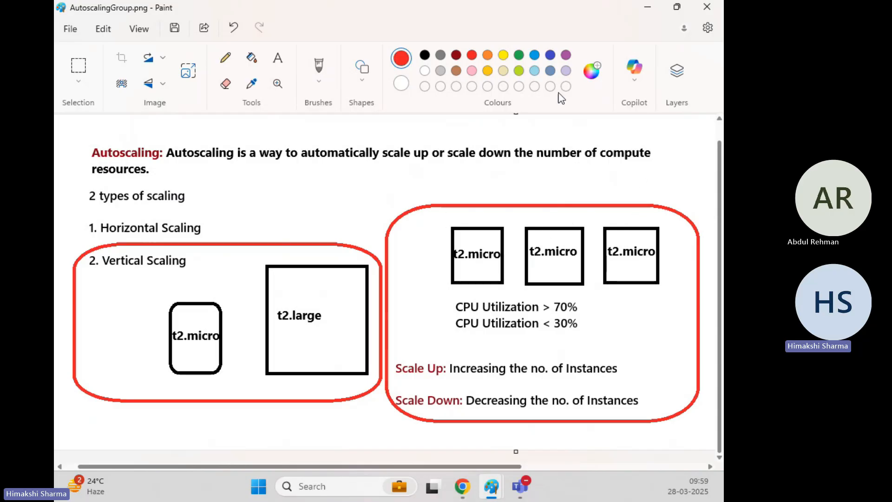
left_click(645, 12)
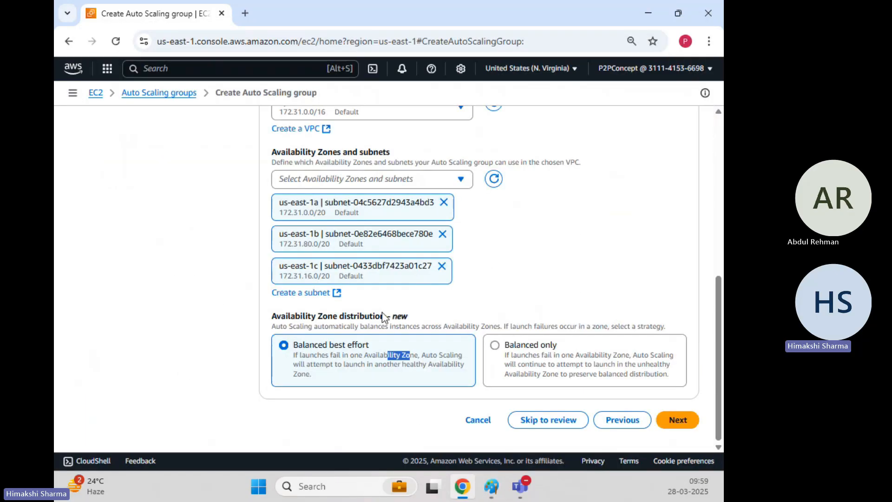
Step: Highlight the Balanced best effort description, keep that Availability Zone distribution, and continue to the service integration options
left_click_drag(316, 360, 416, 362)
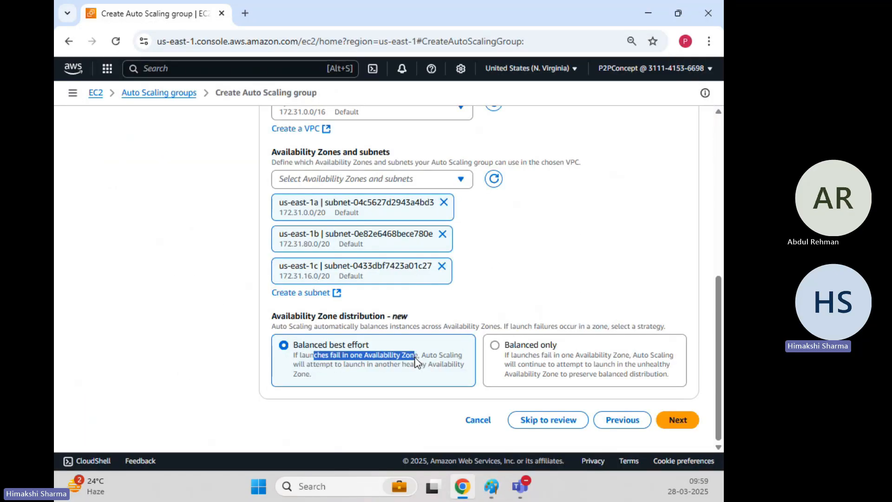
left_click(345, 364)
mouse_move(345, 365)
left_mouse_down()
mouse_move(463, 365)
mouse_move(466, 382)
mouse_move(404, 405)
left_mouse_up()
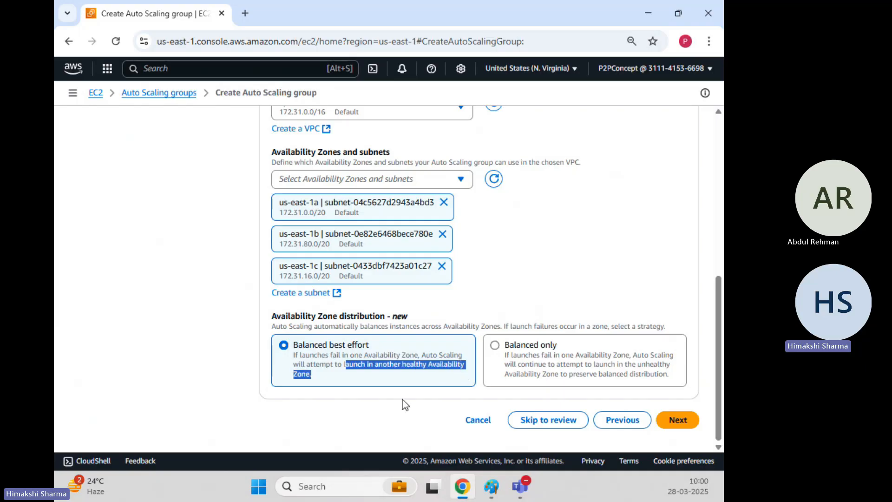
left_click(378, 392)
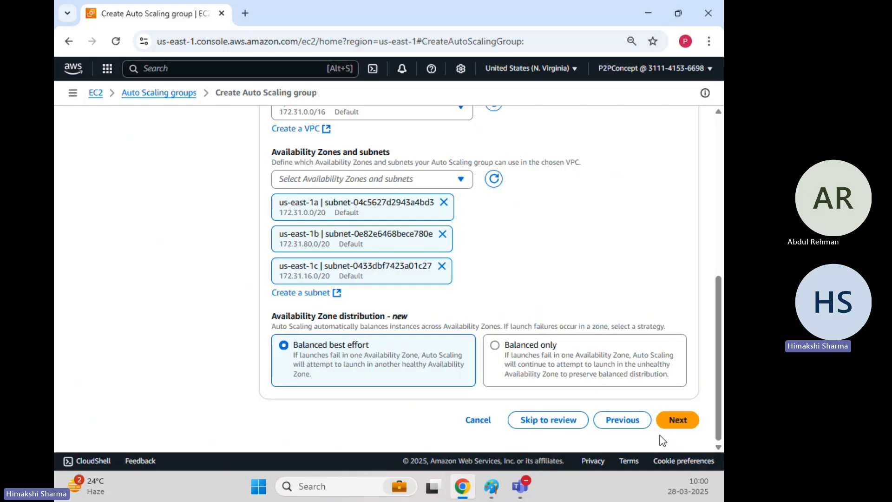
left_click(676, 420)
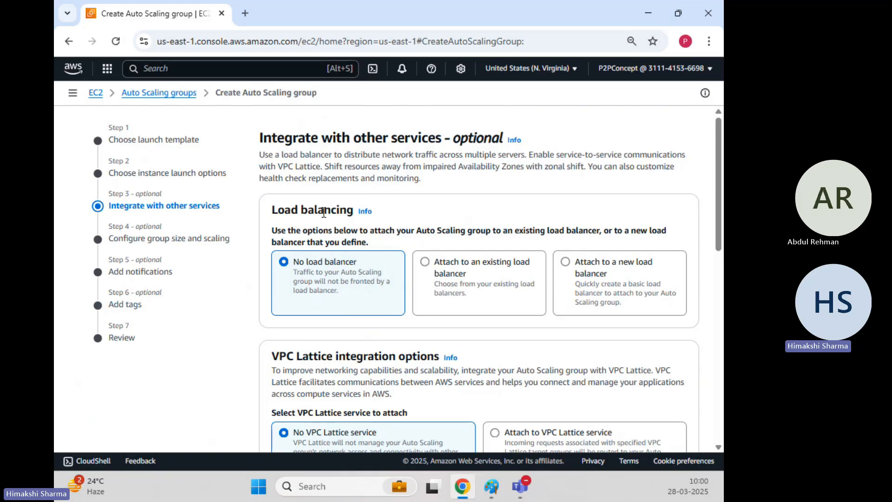
Step: Review the load balancing, VPC Lattice and ARC zonal shift options, toggling zonal shift on and back off
scroll(324, 212, "down", 1)
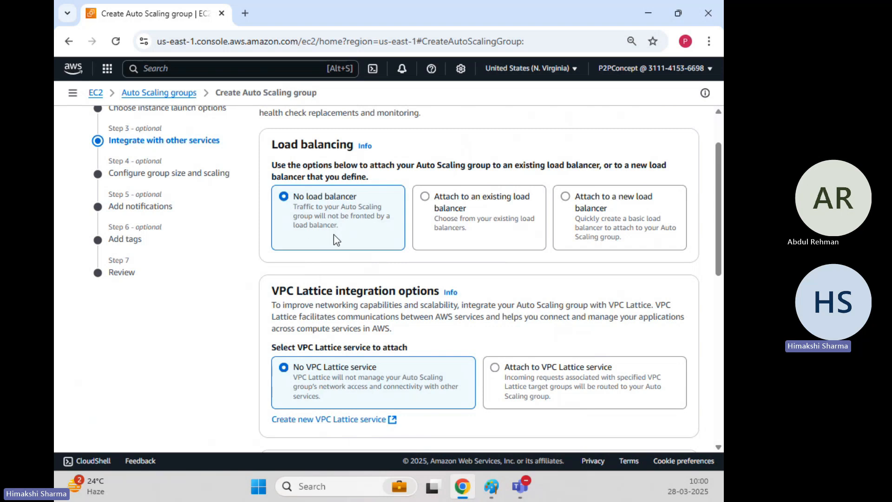
scroll(334, 234, "down", 1)
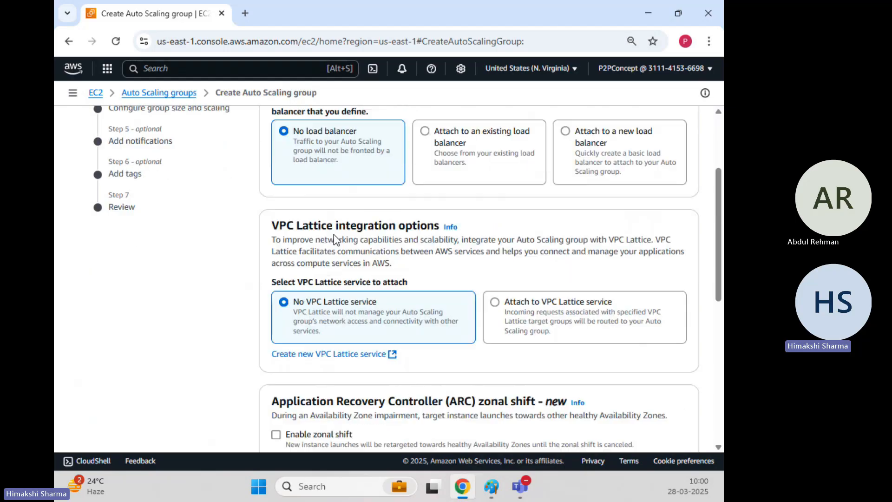
scroll(333, 234, "down", 3)
scroll(335, 240, "up", 1)
scroll(334, 239, "down", 2)
scroll(335, 241, "down", 2)
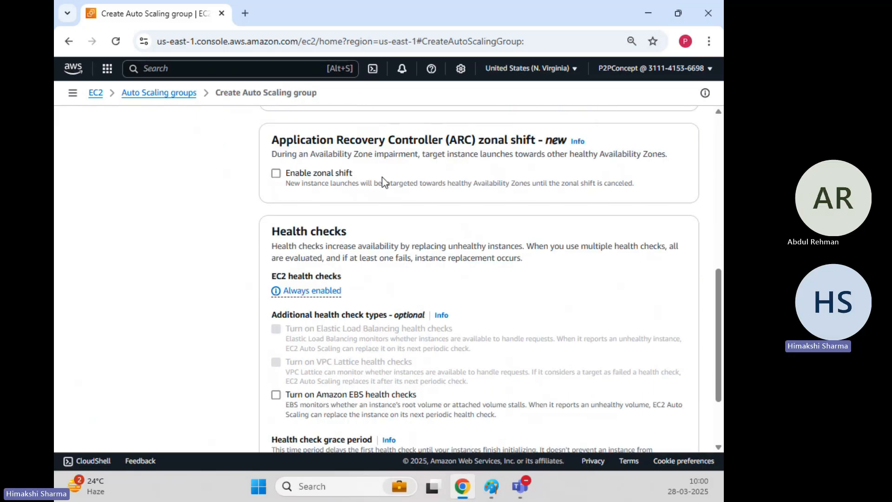
left_click_drag(386, 140, 483, 142)
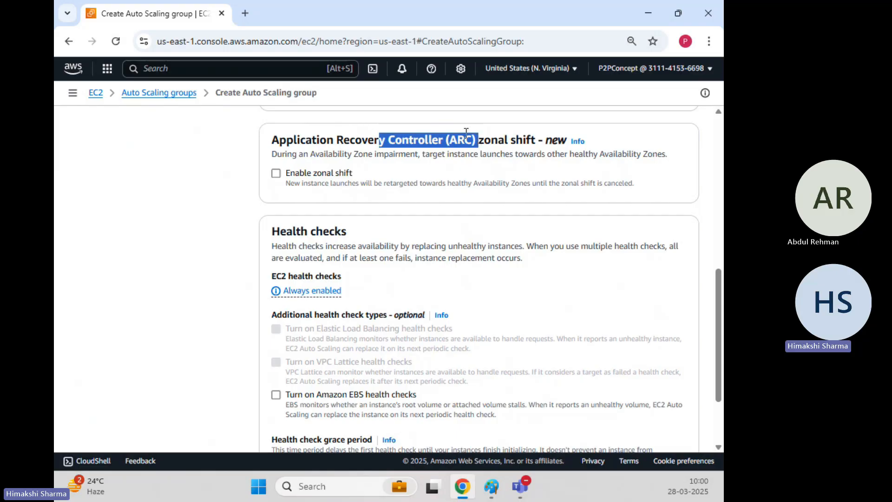
left_click(397, 140)
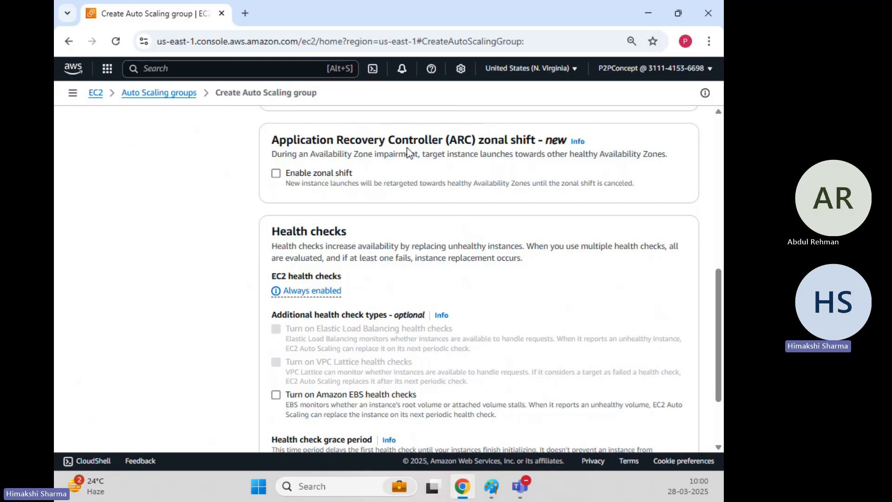
left_click_drag(378, 183, 535, 188)
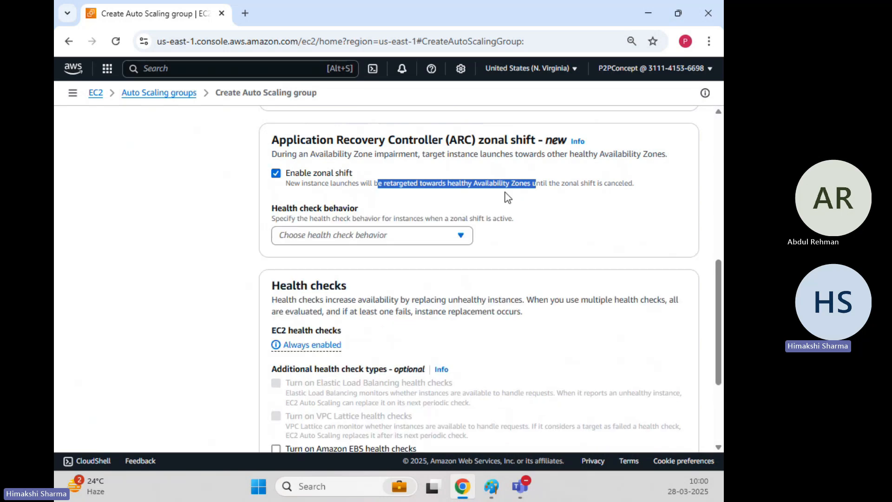
left_click(324, 180)
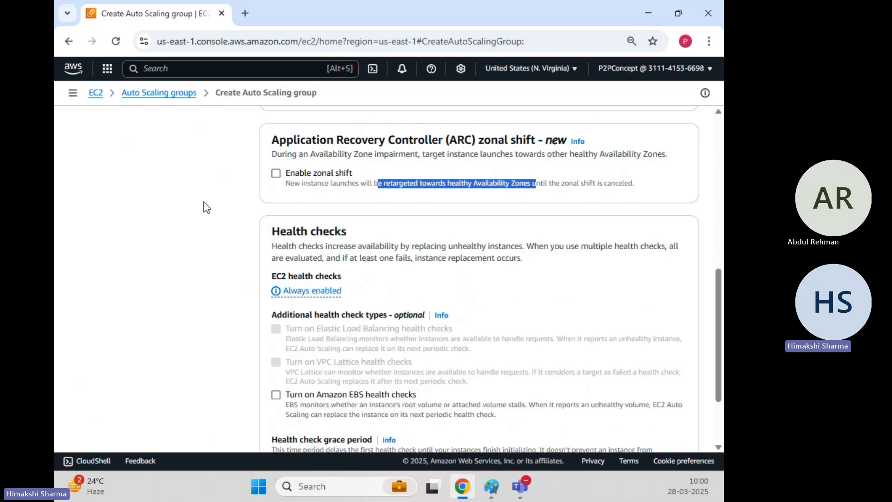
Step: Examine the health check types and grace period, consulting the AutoscalingGroup.png diagram in Paint for each, and return to the browser
scroll(203, 202, "down", 3)
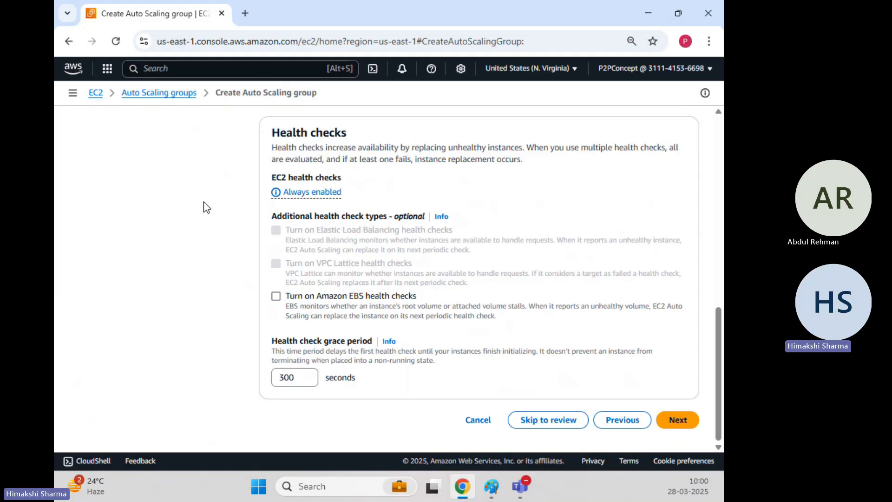
mouse_move(489, 491)
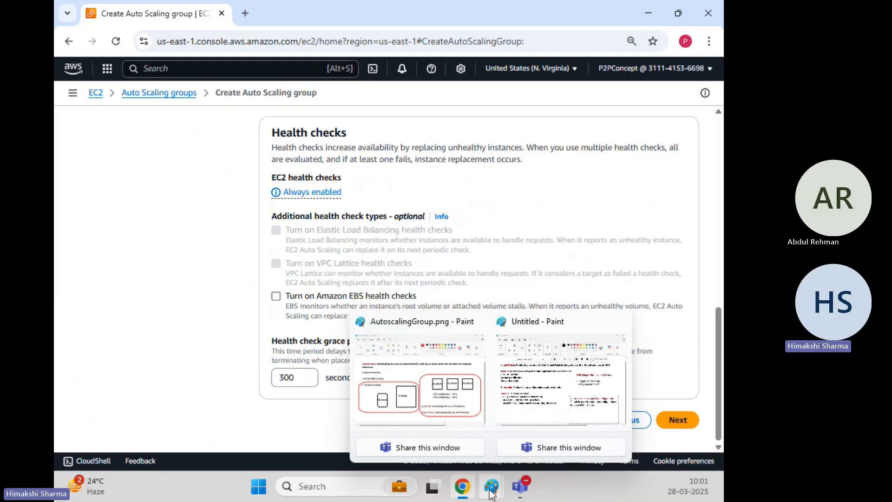
left_click(454, 399)
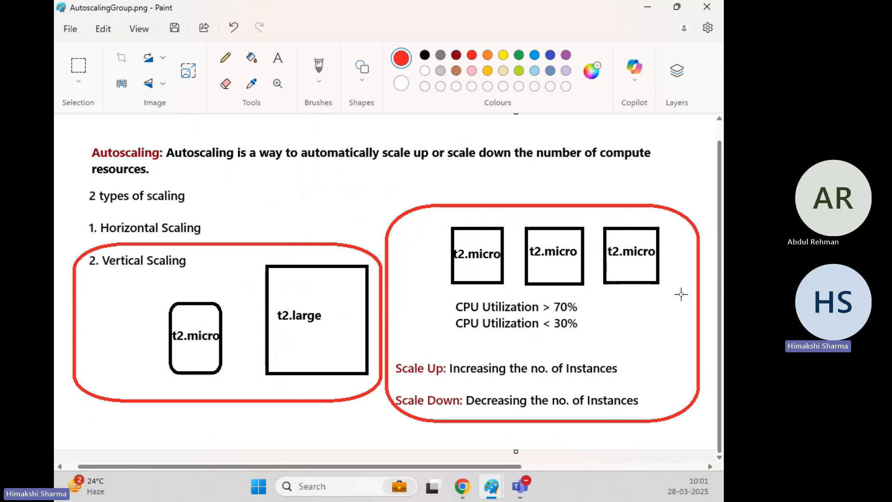
left_click(650, 6)
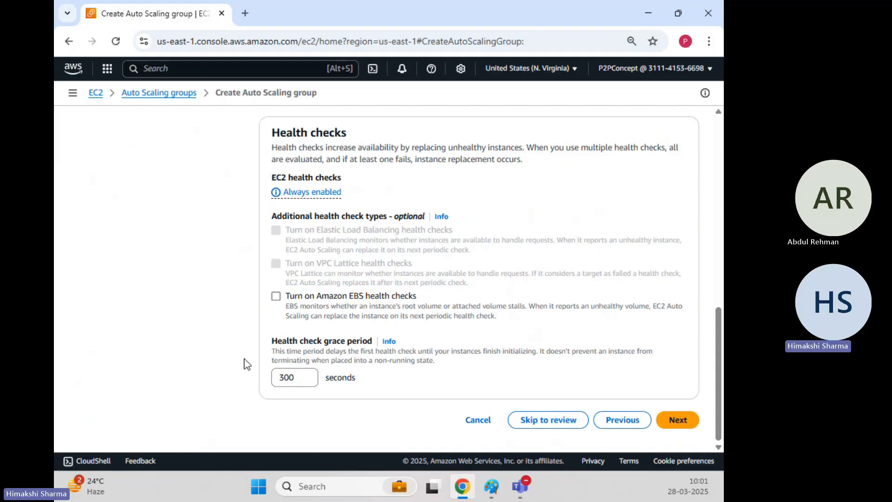
left_click_drag(303, 342, 374, 346)
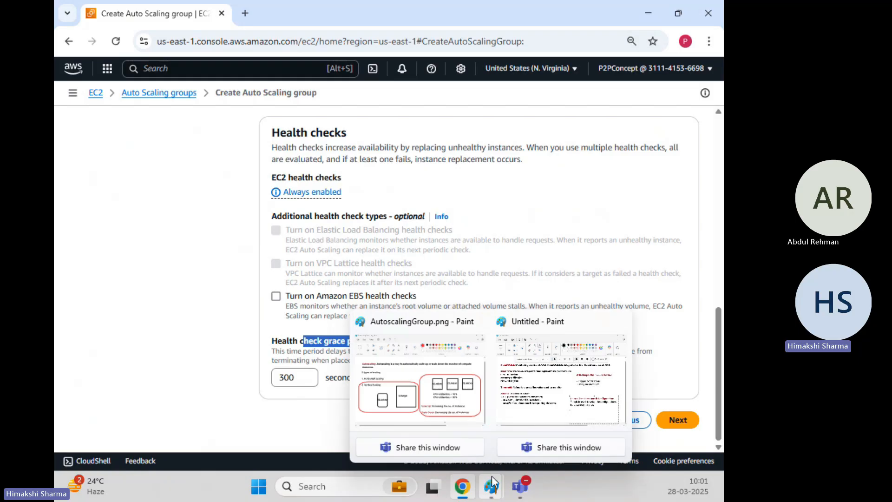
left_click(467, 367)
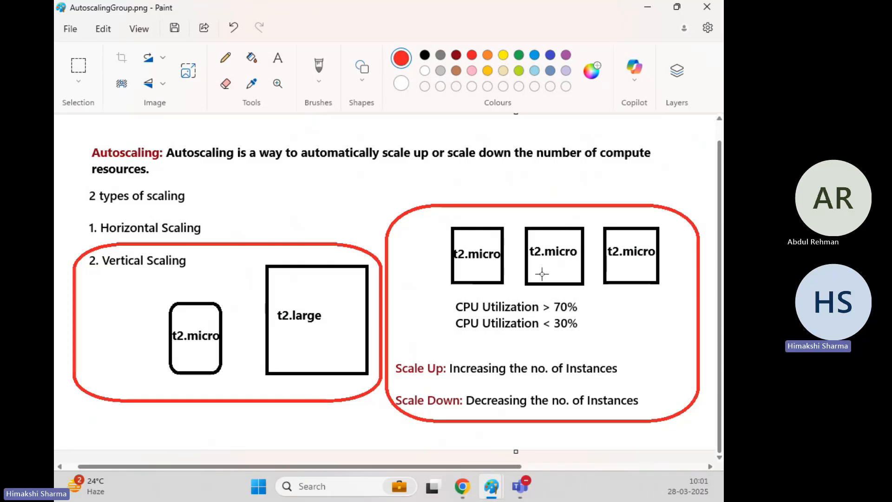
left_click(647, 8)
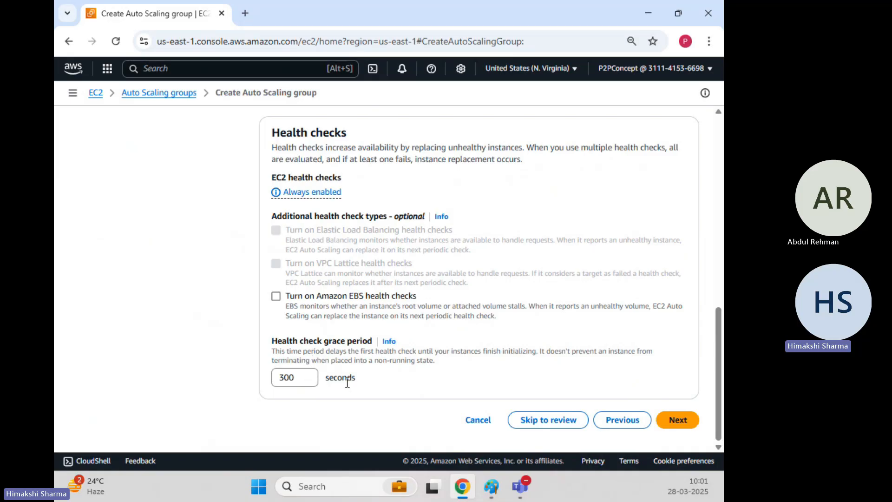
Step: Highlight and keep the 300-second health check grace period, and continue to the group size and scaling settings
left_click_drag(300, 374, 241, 373)
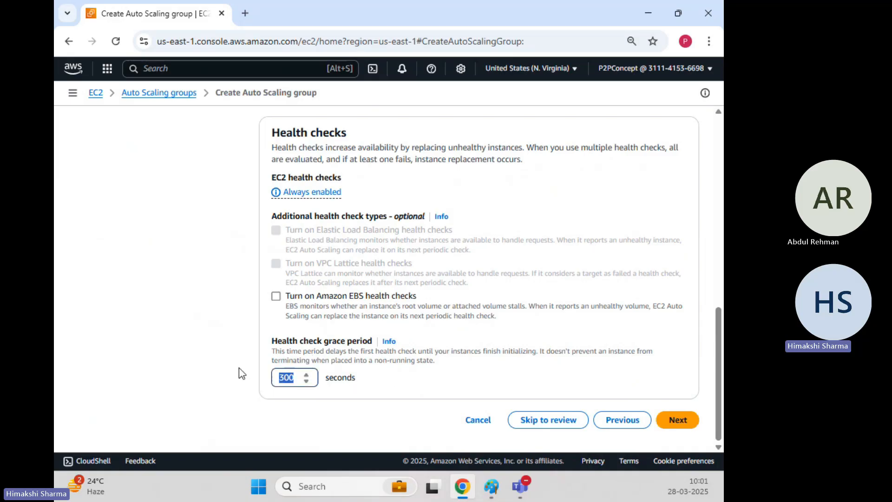
left_click(429, 376)
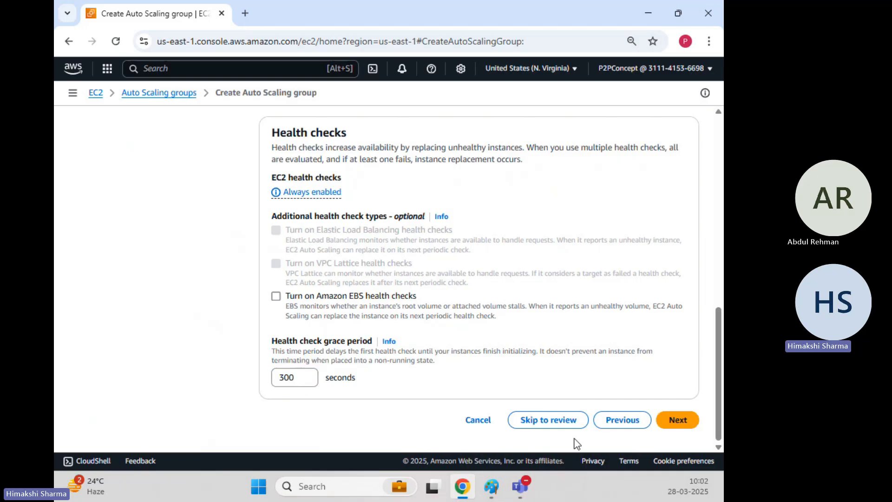
left_click(678, 420)
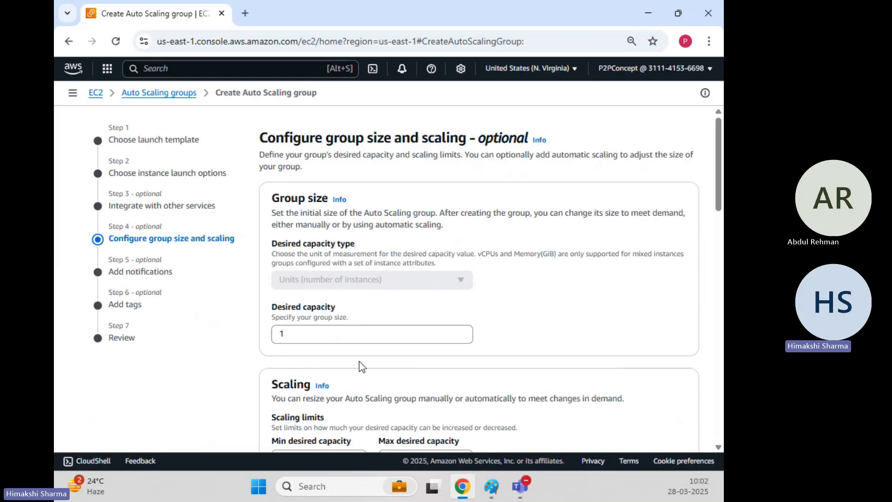
Step: Look over the scaling limits, highlight the Group size description, and switch to the AutoscalingGroup.png diagram in Paint
scroll(355, 360, "down", 3)
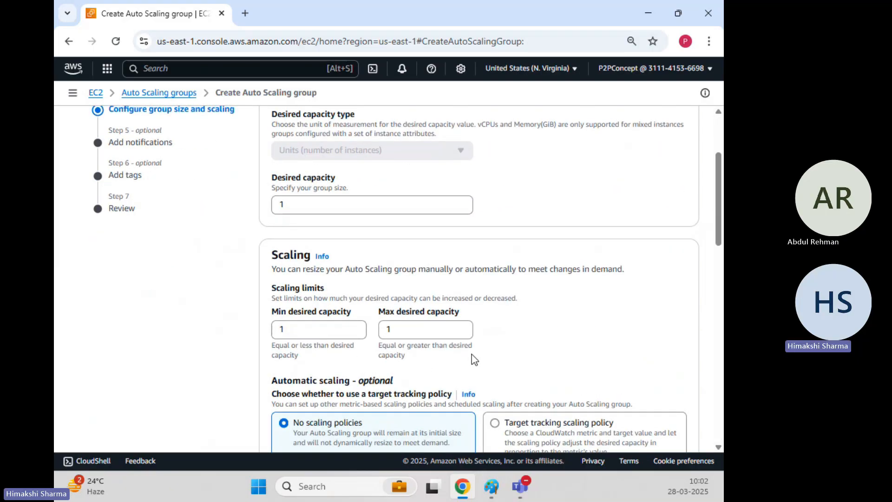
scroll(474, 360, "up", 2)
left_click_drag(273, 131, 330, 159)
mouse_move(494, 488)
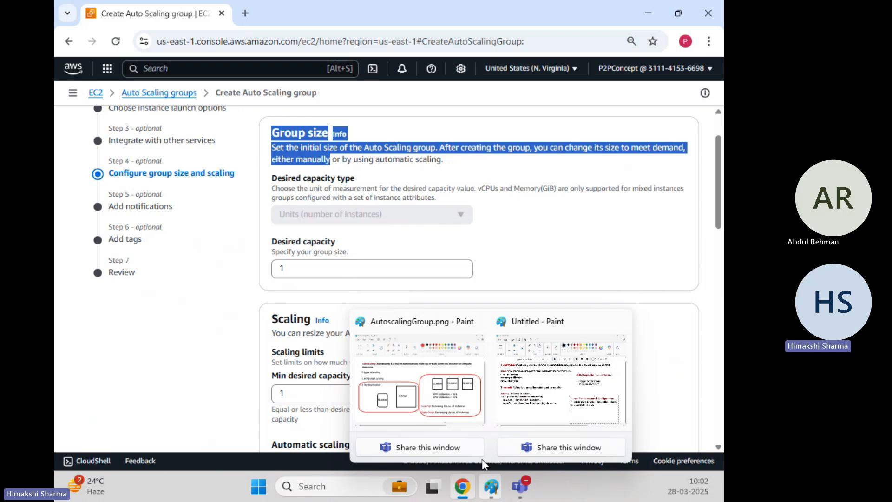
left_click(443, 396)
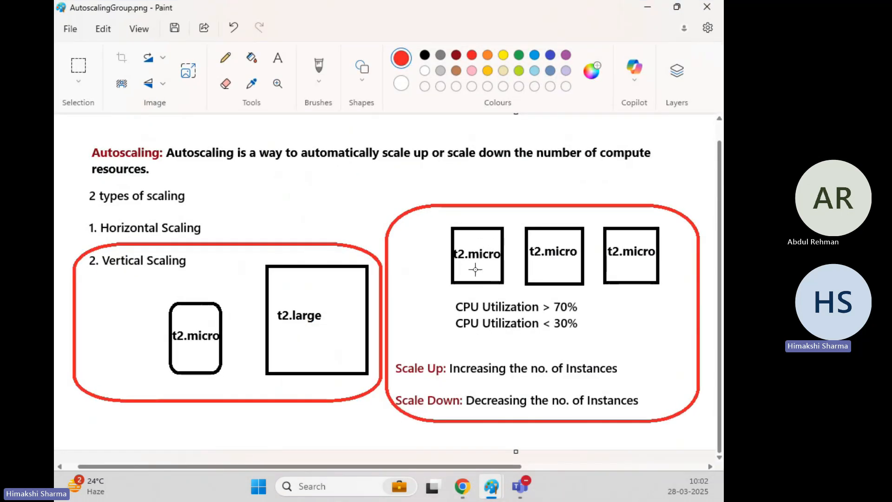
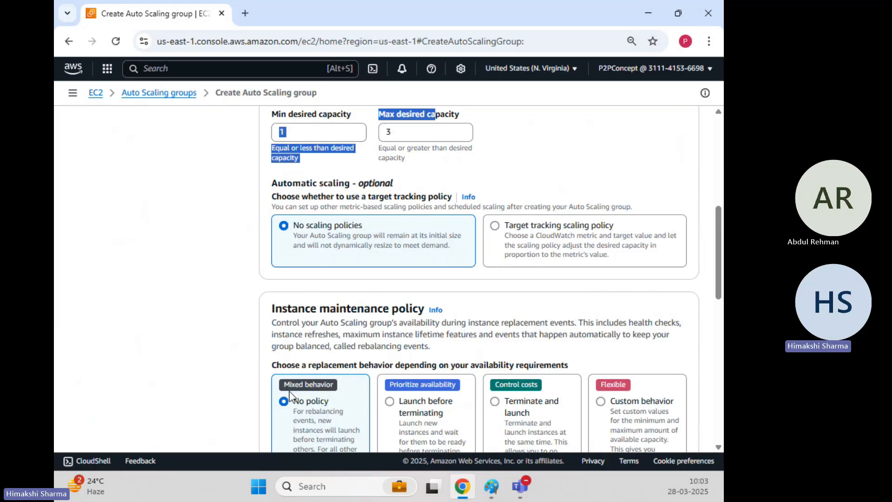
Step: Keep the No policy maintenance behavior, the Default capacity reservation preference and the additional settings disabled, and continue to notifications
left_click(190, 236)
scroll(190, 236, "down", 4)
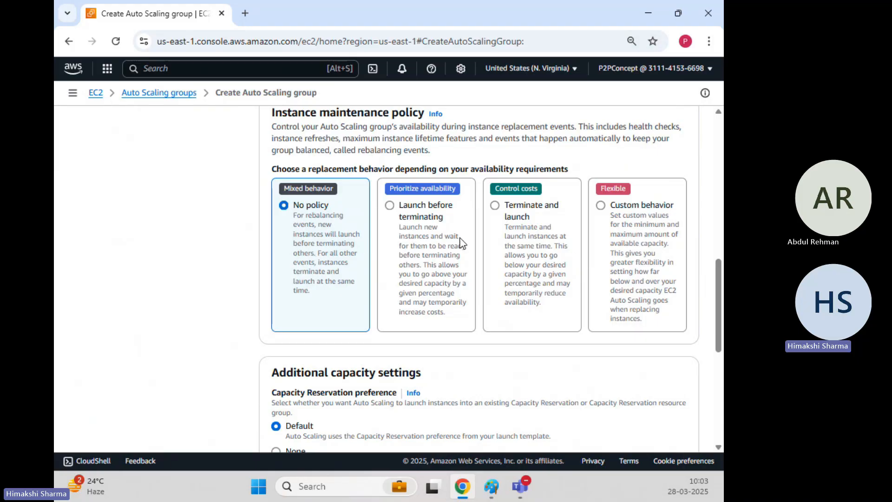
scroll(232, 260, "down", 3)
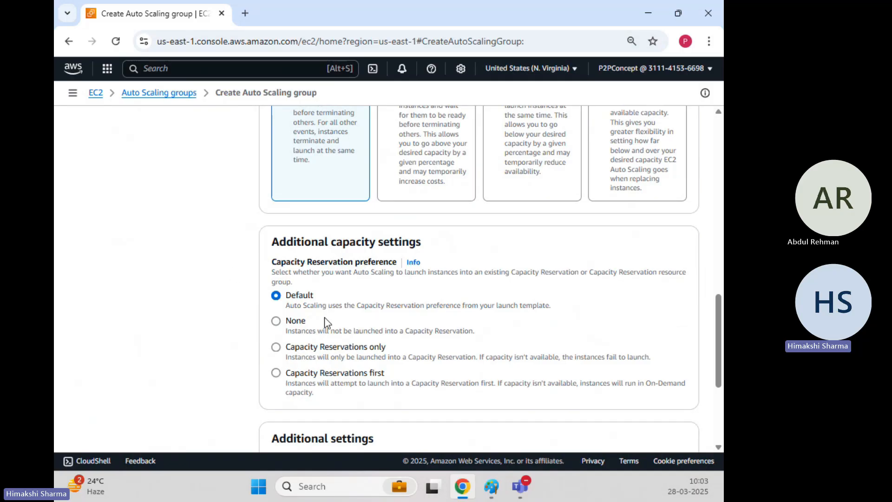
left_click_drag(364, 307, 550, 306)
left_click(163, 285)
scroll(160, 283, "down", 2)
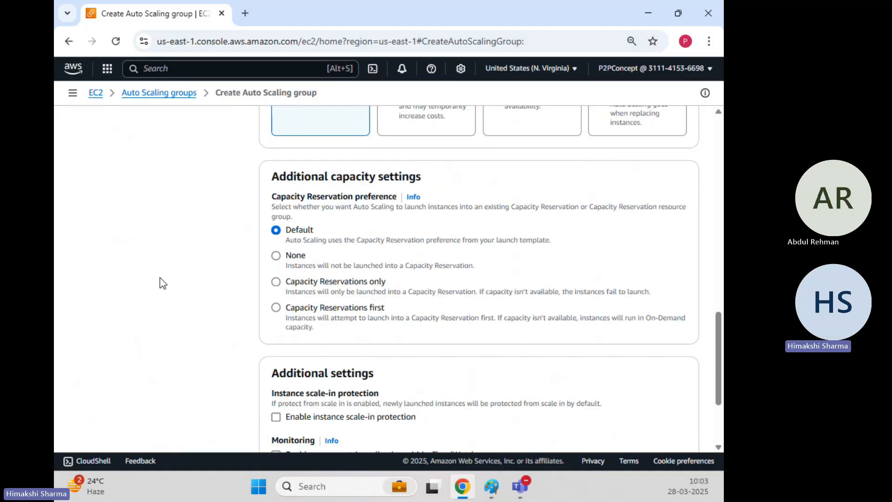
scroll(162, 280, "down", 3)
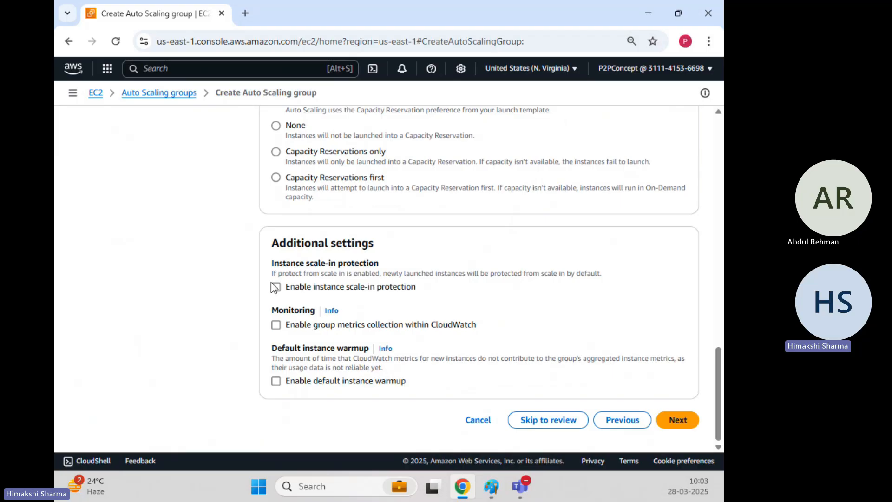
left_click(684, 423)
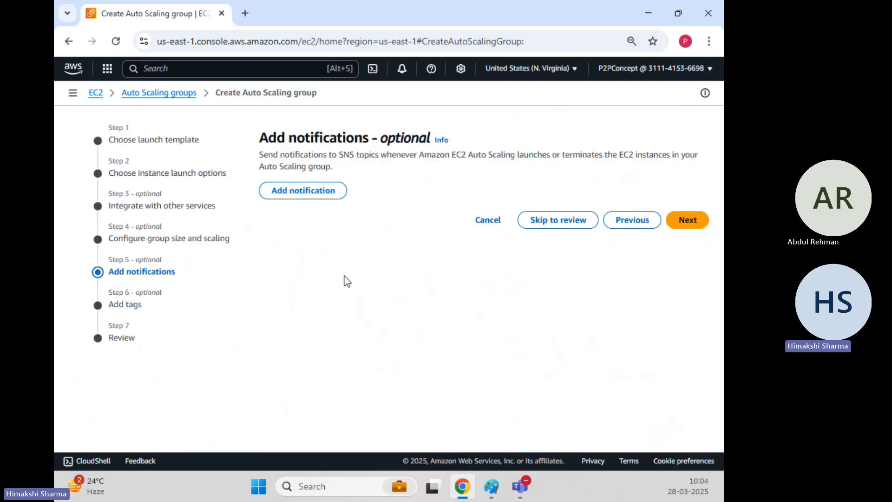
Step: Highlight the optional notifications heading, leave the group without notifications, and continue to the tags
left_click_drag(276, 132, 420, 135)
left_click(411, 263)
left_click_drag(319, 135, 412, 139)
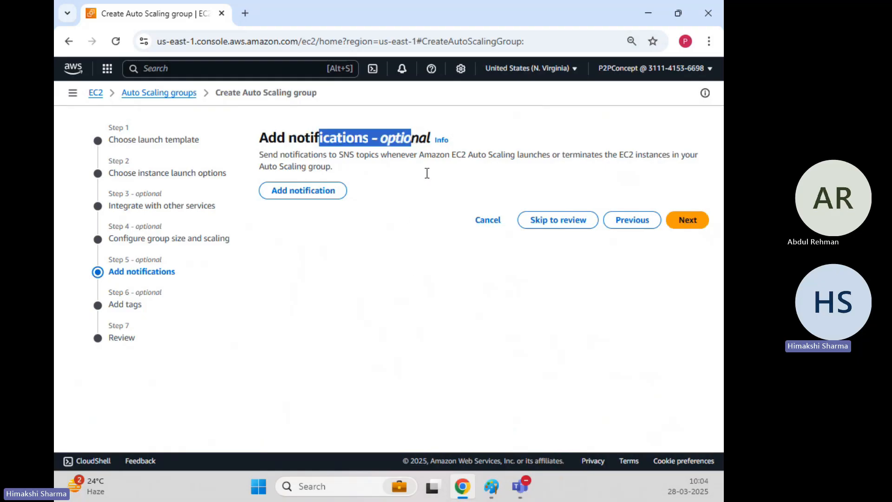
left_click(436, 250)
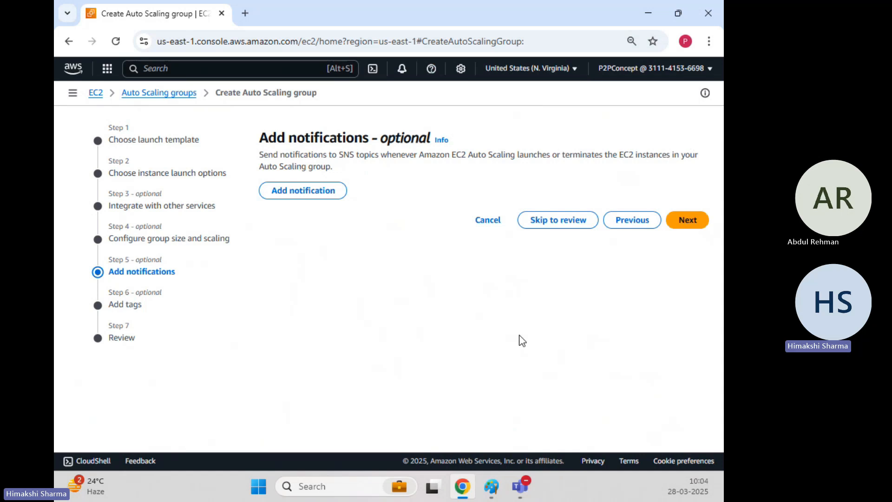
left_click(696, 230)
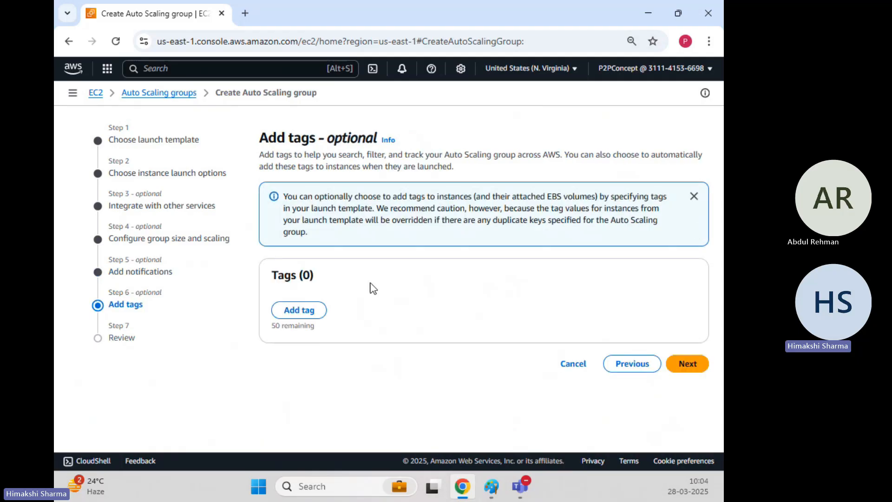
Step: Add a tag with the key Name and the value demo-website-asg, keeping new instances tagged
left_click(308, 308)
type("Name")
key("Tab")
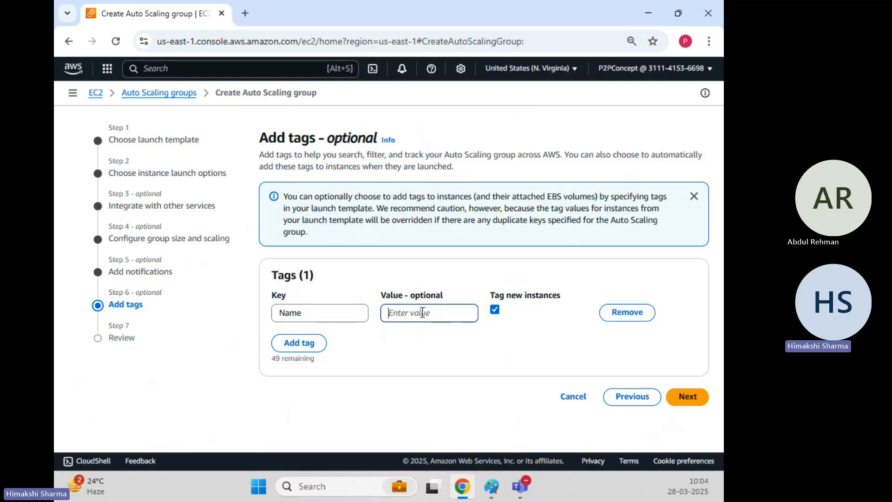
type("demo")
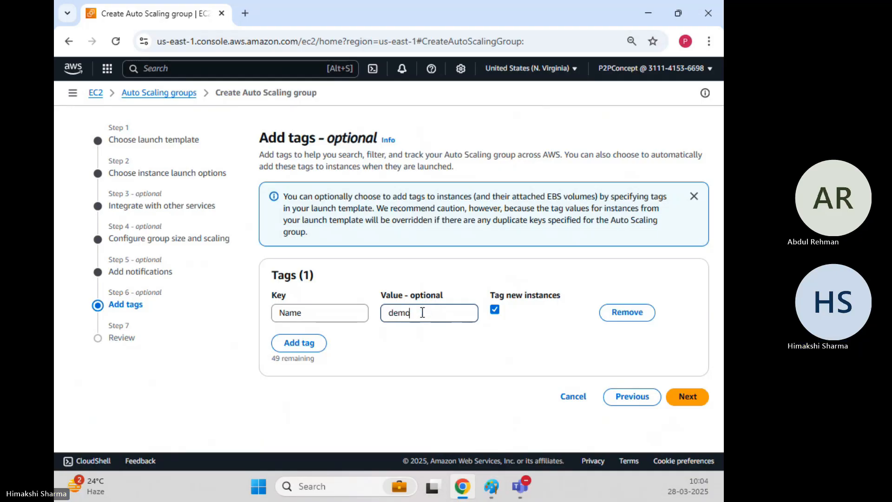
type("-asg-websit")
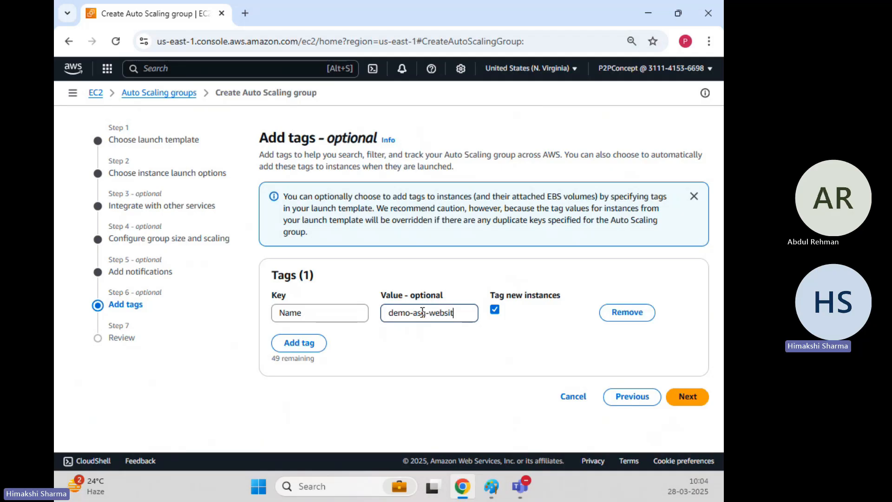
key("BackSpace")
key("BackSpace")
key("BackSpace")
key("BackSpace")
key("BackSpace")
key("BackSpace")
key("BackSpace")
key("BackSpace")
type("website-asg")
left_click(514, 393)
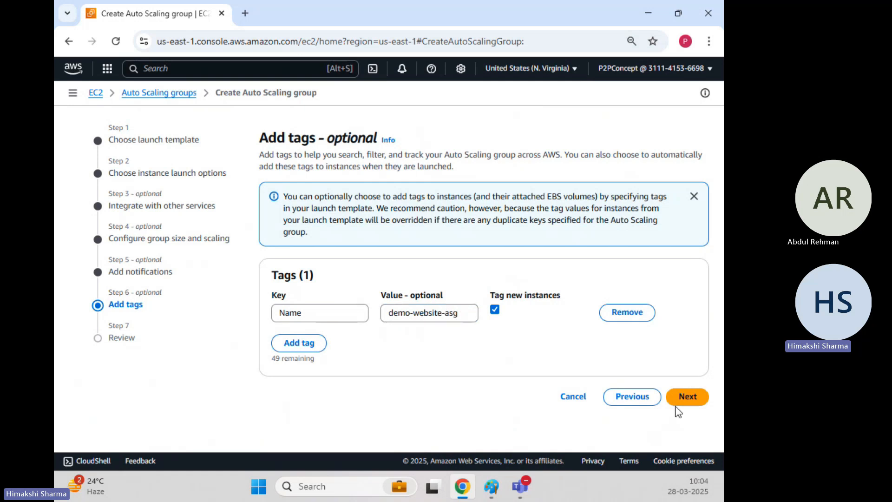
Step: Continue to the review, check the summary down to the tags, and create the Auto Scaling group
left_click(687, 399)
scroll(357, 271, "down", 5)
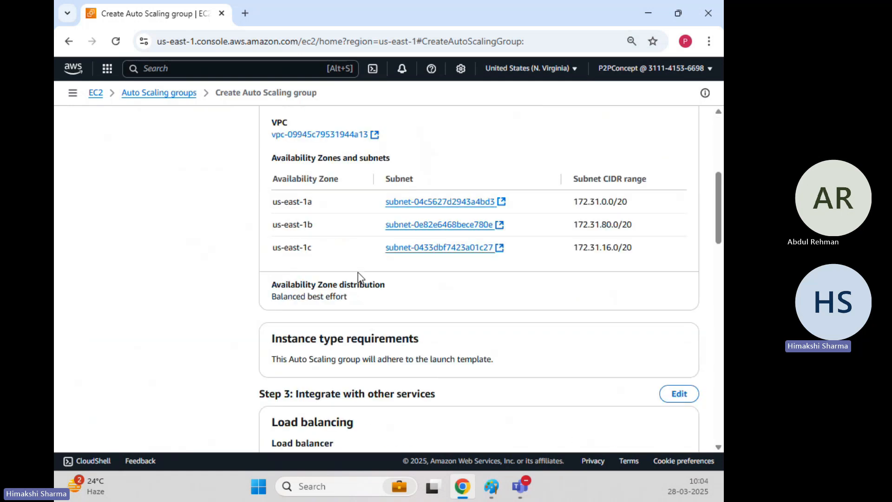
scroll(359, 274, "down", 20)
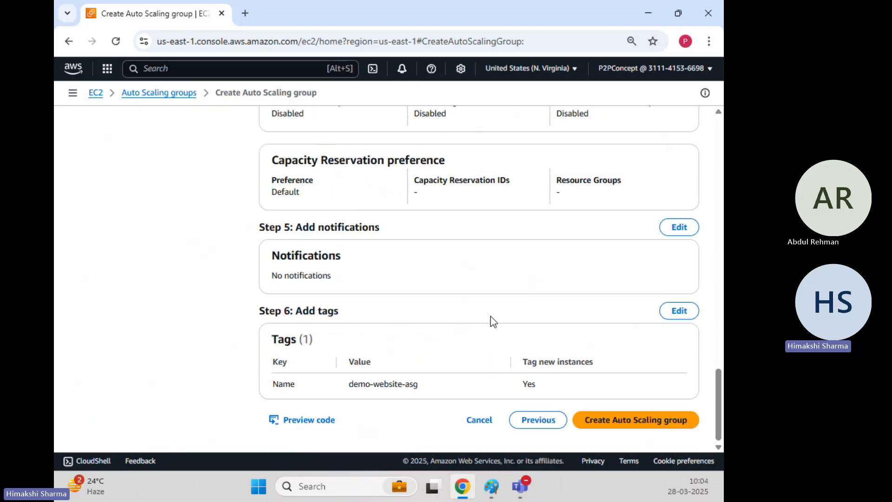
left_click(626, 427)
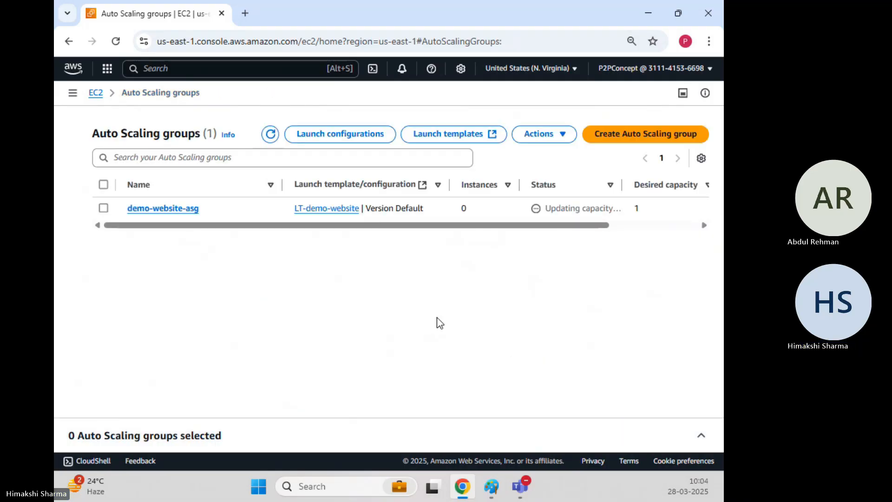
Step: Refresh the Auto Scaling groups list and expand the details of demo-website-asg to check its capacity update
left_click(270, 135)
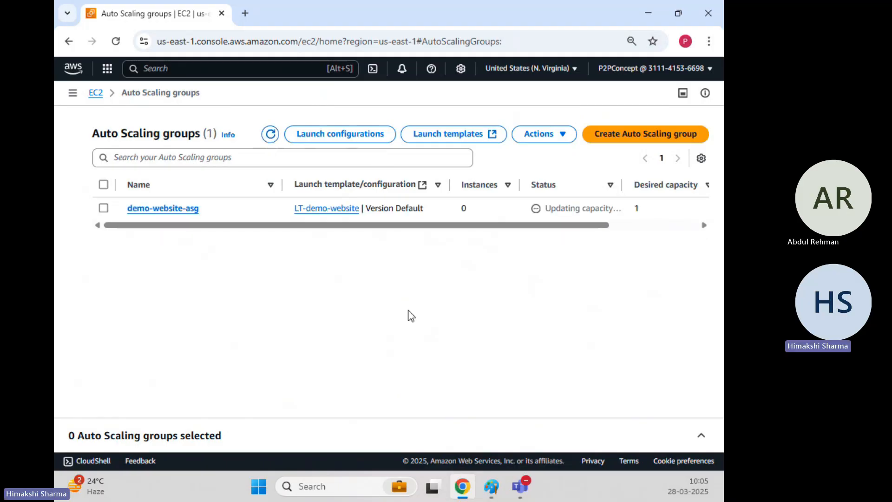
left_click(701, 439)
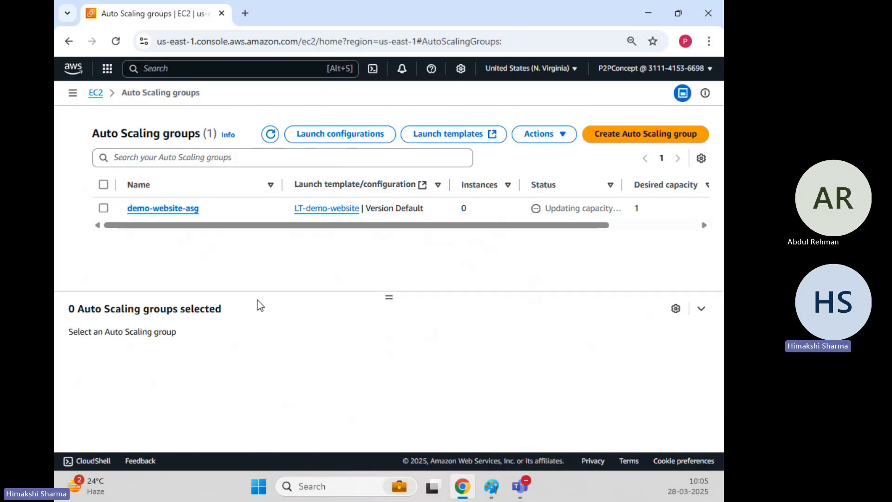
left_click(103, 208)
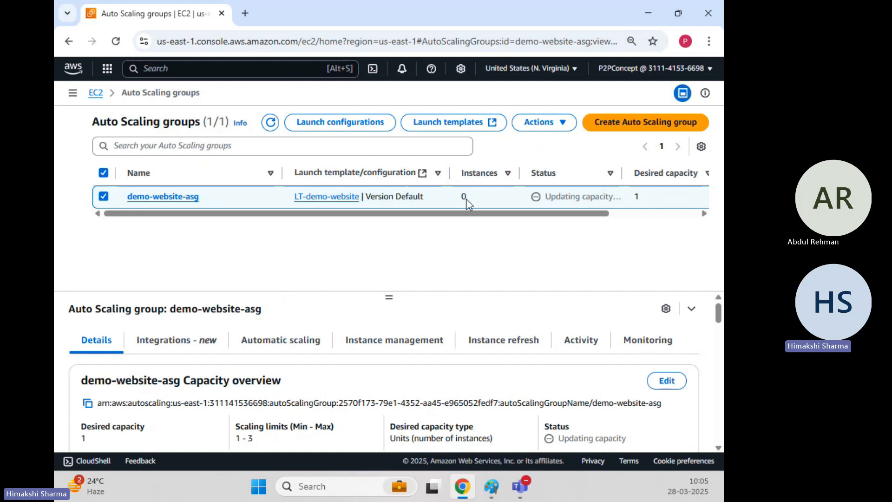
left_click(270, 122)
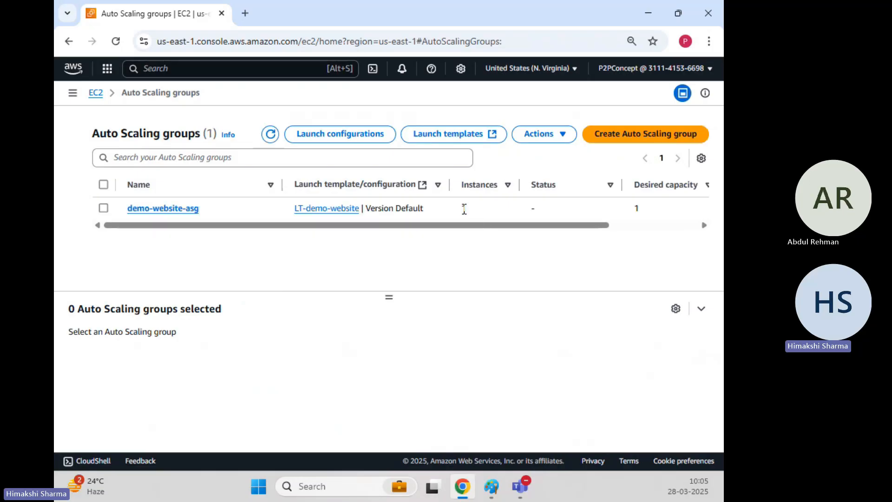
Step: Highlight the instance count, desired capacity, minimum and maximum of demo-website-asg in the groups list
double_click(463, 208)
scroll(610, 218, "right", 3)
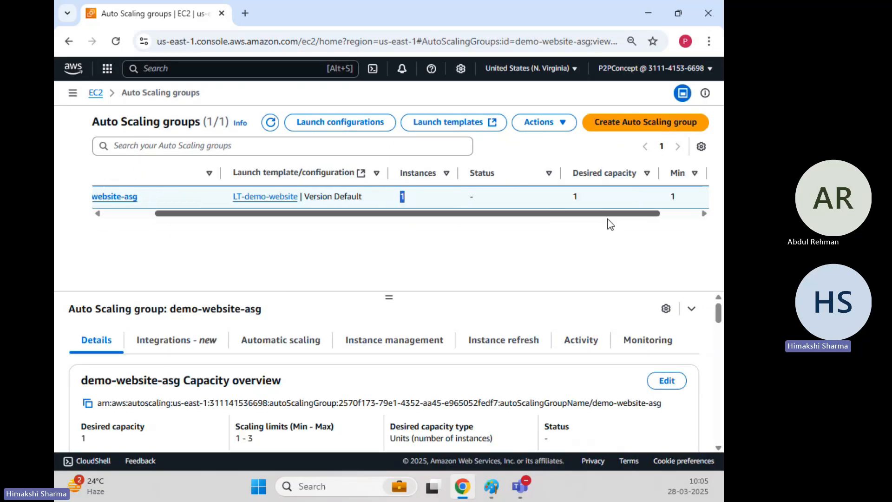
scroll(610, 224, "right", 2)
double_click(523, 196)
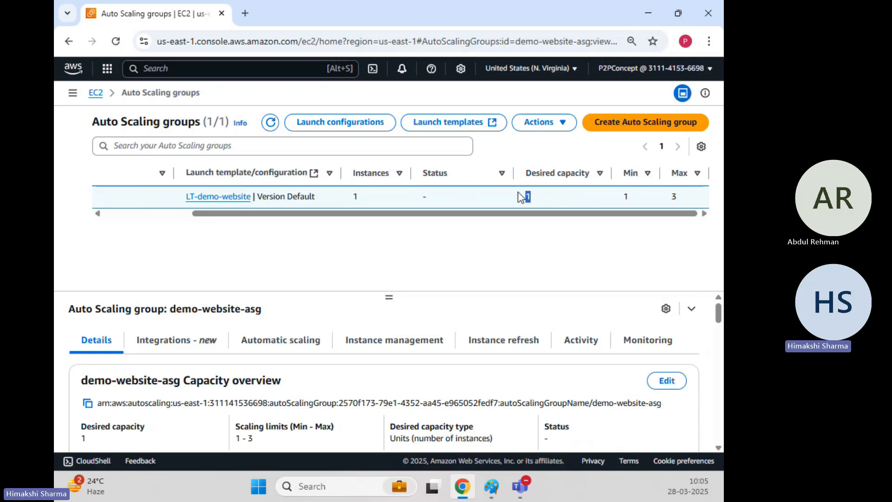
left_click(528, 266)
double_click(529, 197)
double_click(623, 197)
left_click(627, 228)
double_click(627, 198)
left_click(675, 244)
double_click(674, 196)
left_click(558, 242)
Step: Enlarge the details area of demo-website-asg and read its details from the capacity overview through the tags
scroll(300, 358, "down", 4)
scroll(301, 367, "up", 3)
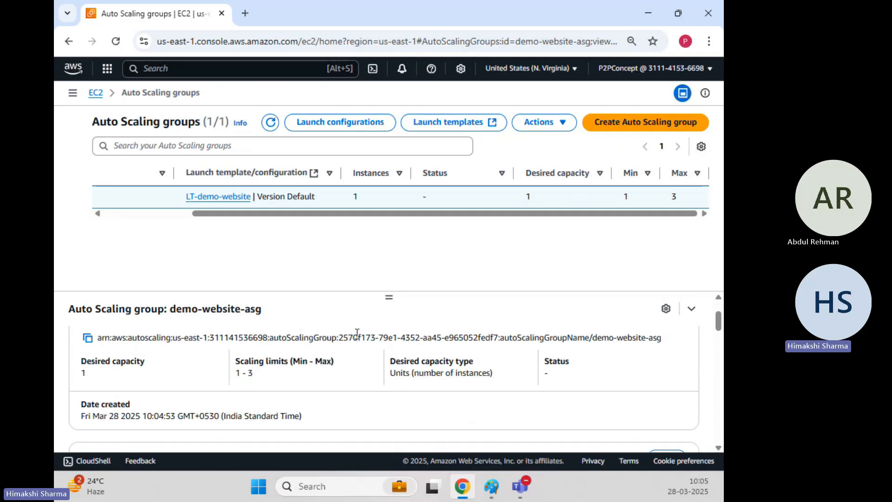
left_click_drag(388, 296, 403, 225)
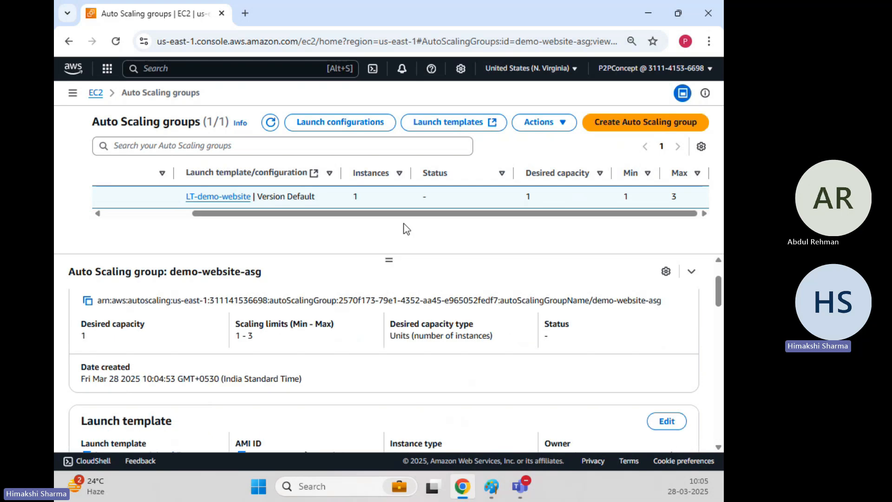
scroll(351, 353, "down", 4)
scroll(351, 357, "down", 12)
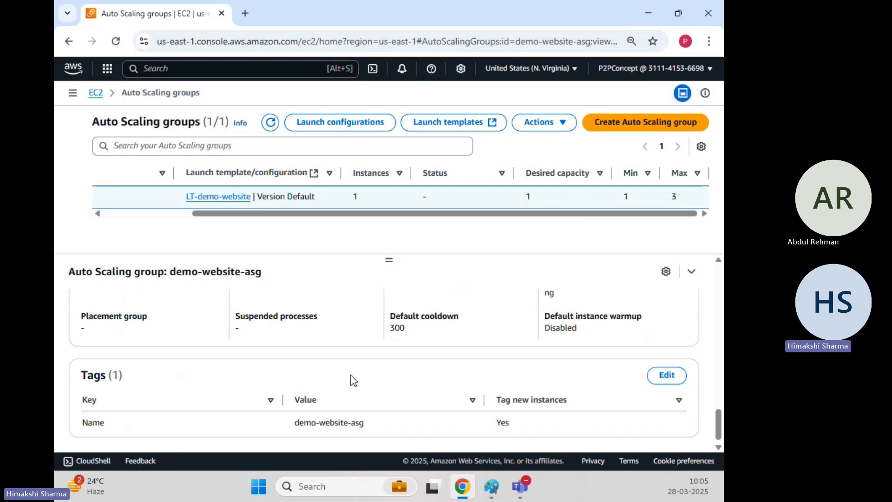
scroll(353, 378, "up", 15)
Step: Look over the group's load balancing and VPC Lattice integrations and its dynamic and predictive scaling policies
left_click(203, 312)
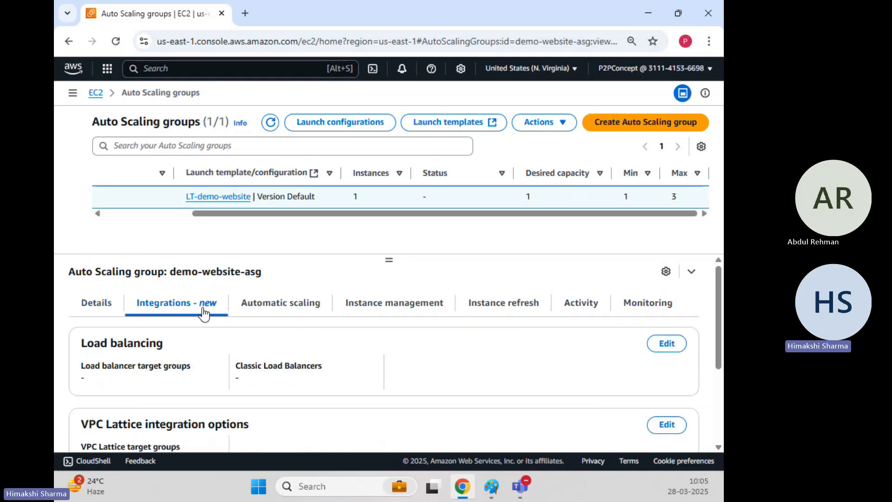
scroll(324, 348, "down", 5)
scroll(325, 348, "up", 5)
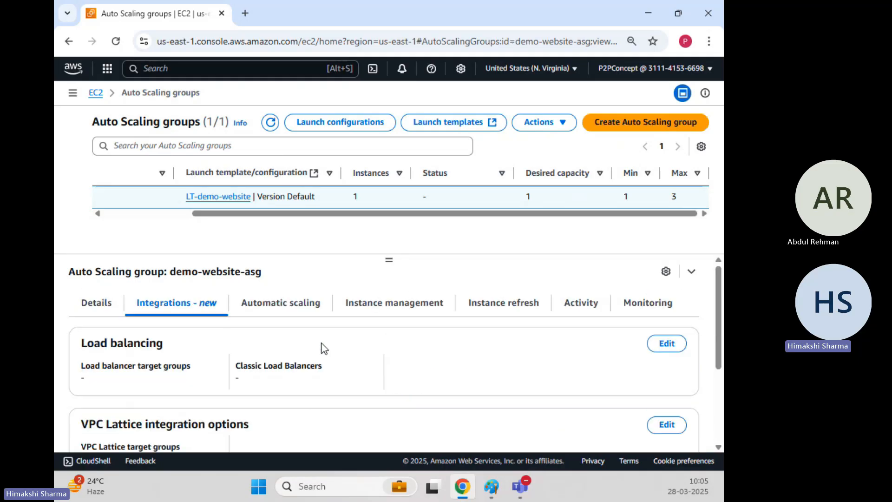
left_click(296, 308)
scroll(349, 357, "down", 4)
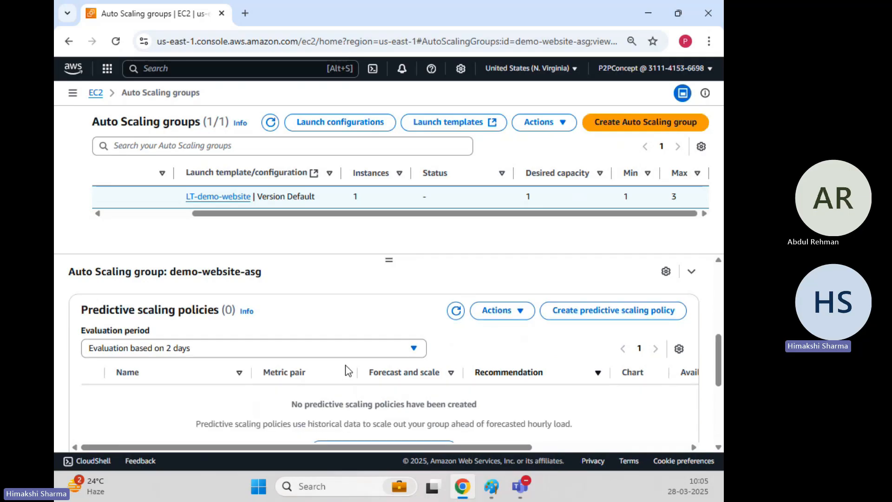
scroll(347, 370, "up", 4)
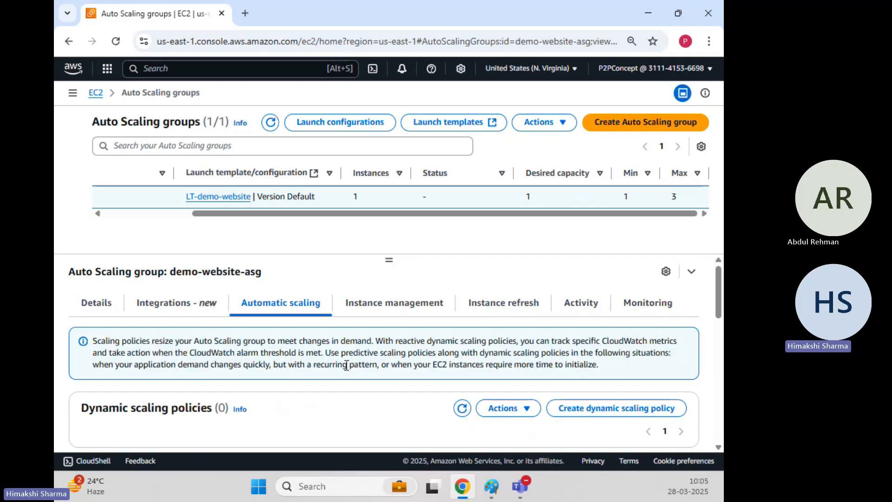
Step: Examine the group's managed instance, highlighting its lifecycle and health status and widening the launch template column
left_click(435, 308)
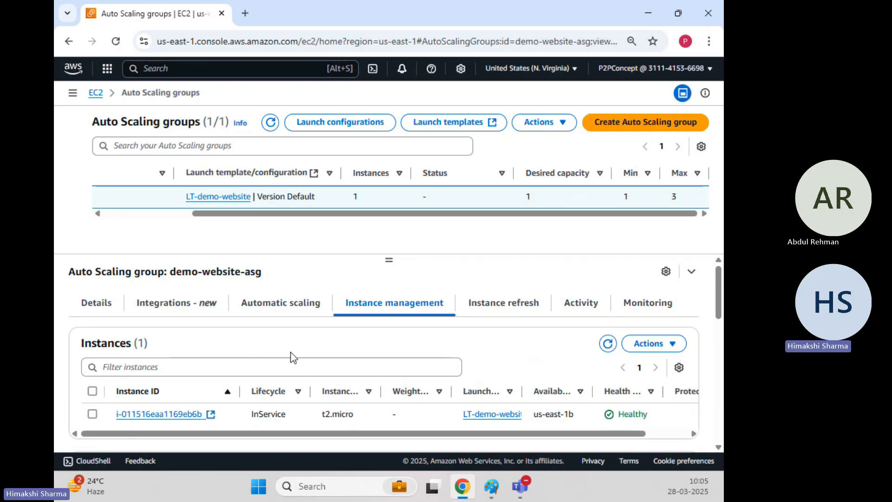
scroll(291, 353, "down", 1)
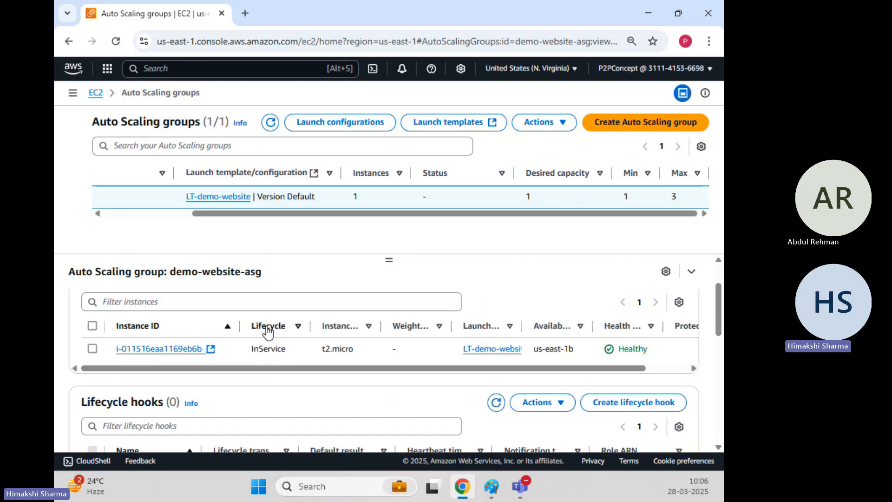
double_click(255, 348)
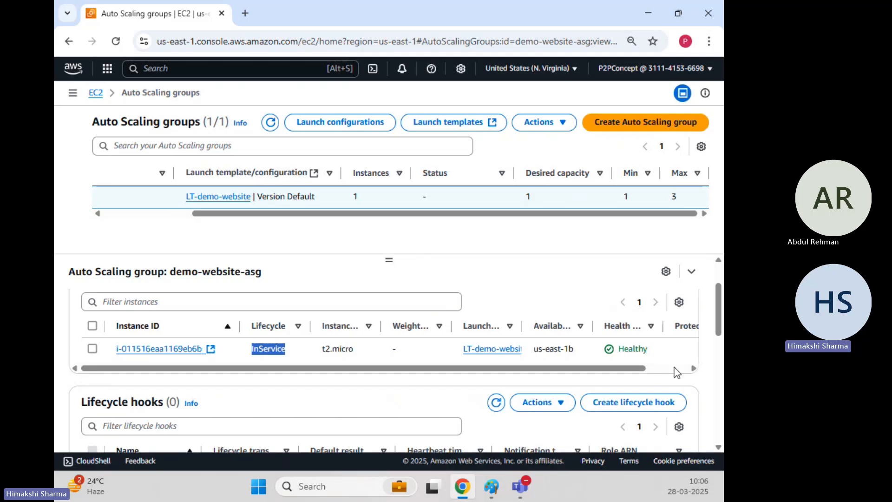
left_click_drag(625, 348, 660, 353)
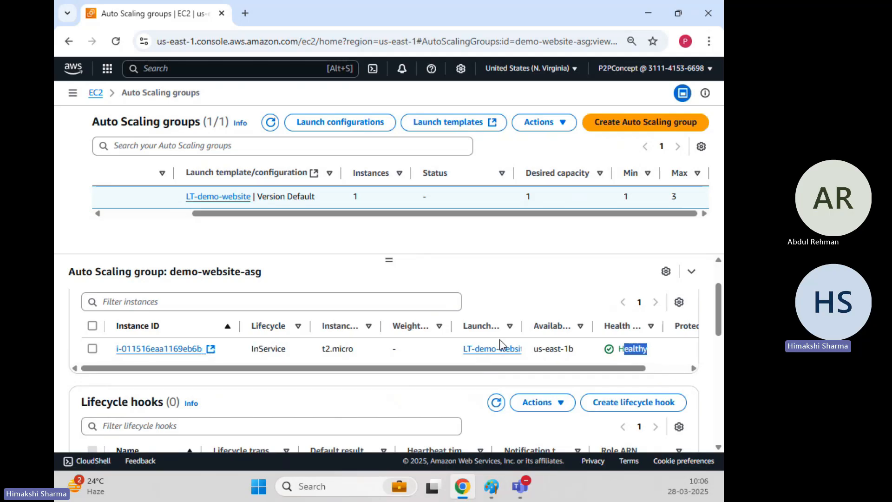
left_click_drag(523, 324, 597, 324)
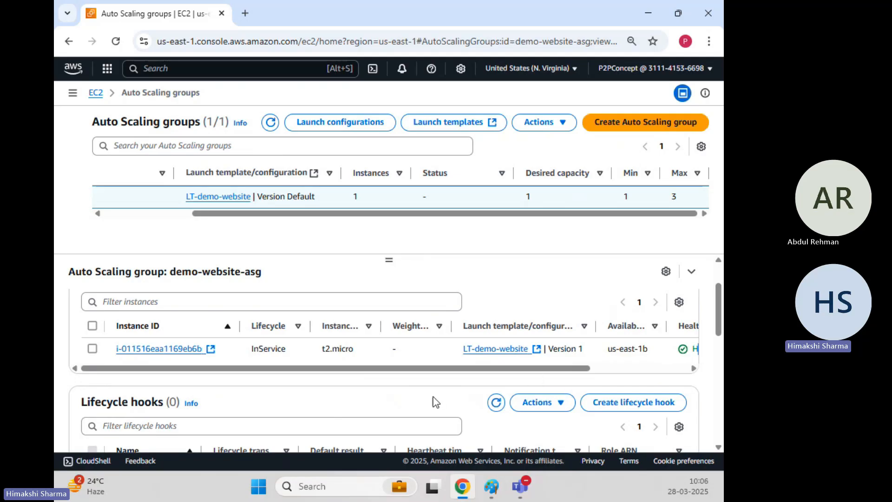
scroll(434, 400, "up", 2)
Step: Look over the instance refresh information of demo-website-asg
left_click(528, 314)
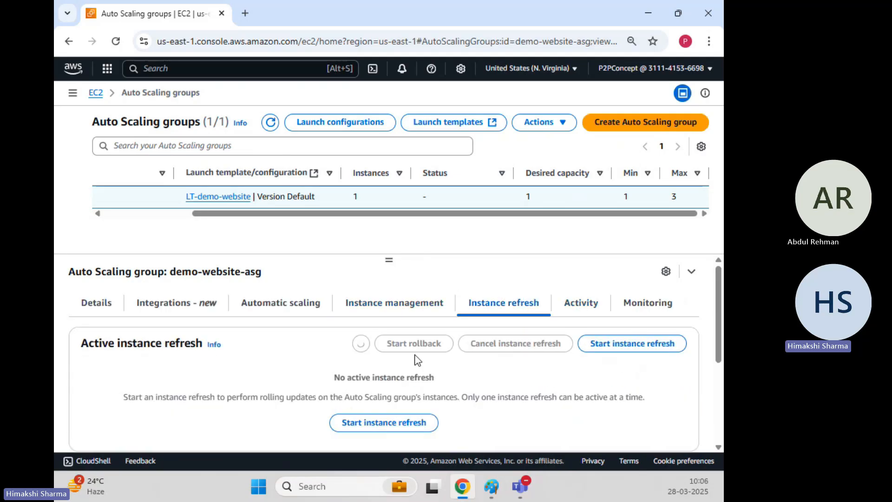
scroll(389, 360, "down", 4)
scroll(390, 360, "up", 3)
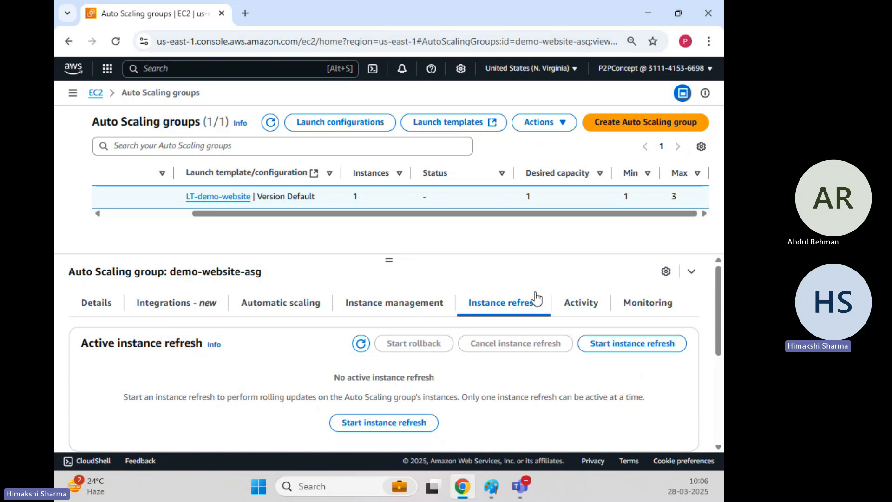
Step: Examine the group's activity history, highlighting the description and cause of the instance launch, and return to the activity notifications
left_click(581, 302)
scroll(226, 325, "down", 4)
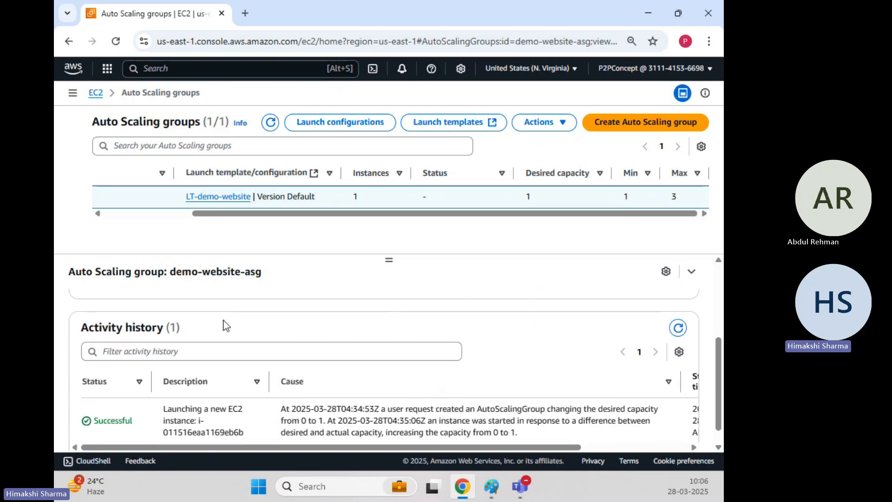
left_click_drag(169, 393, 248, 414)
left_click_drag(470, 387, 655, 424)
left_click(450, 396)
scroll(461, 396, "up", 5)
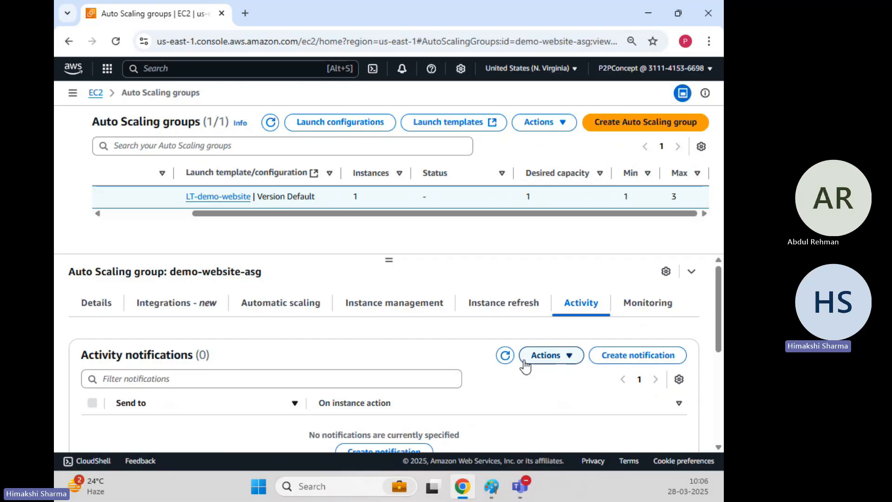
Step: Look over the Auto Scaling and EC2 CloudWatch monitoring of demo-website-asg, and return to the group's capacity overview
left_click(648, 302)
scroll(239, 390, "down", 3)
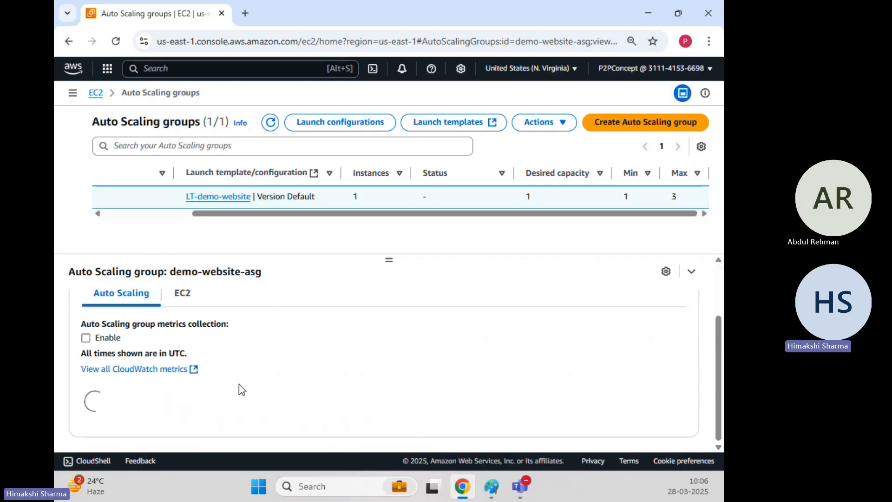
scroll(245, 429, "down", 2)
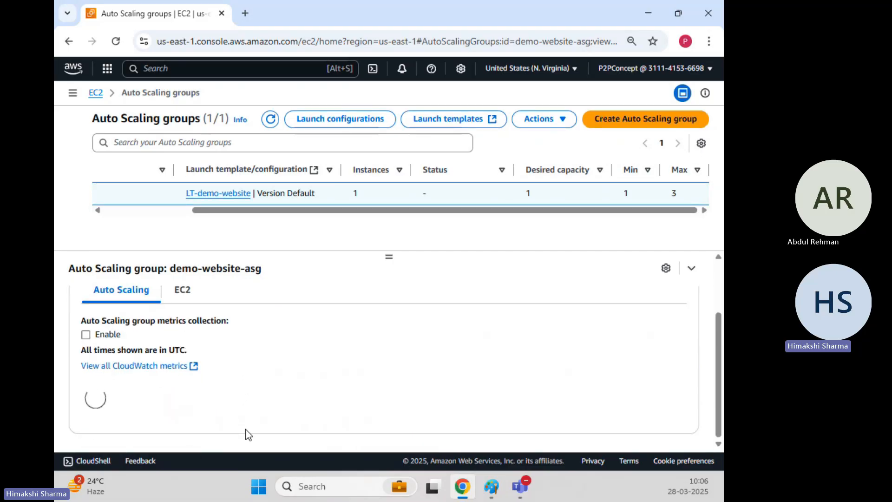
scroll(231, 352, "down", 2)
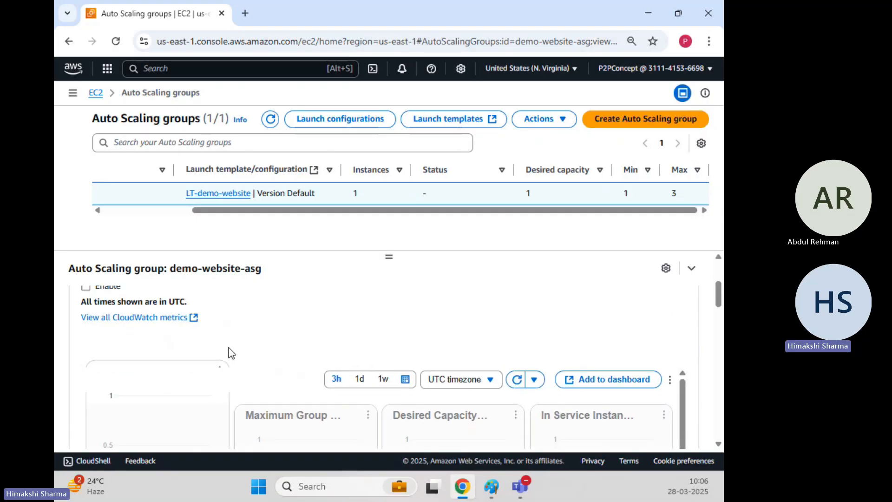
scroll(231, 353, "down", 2)
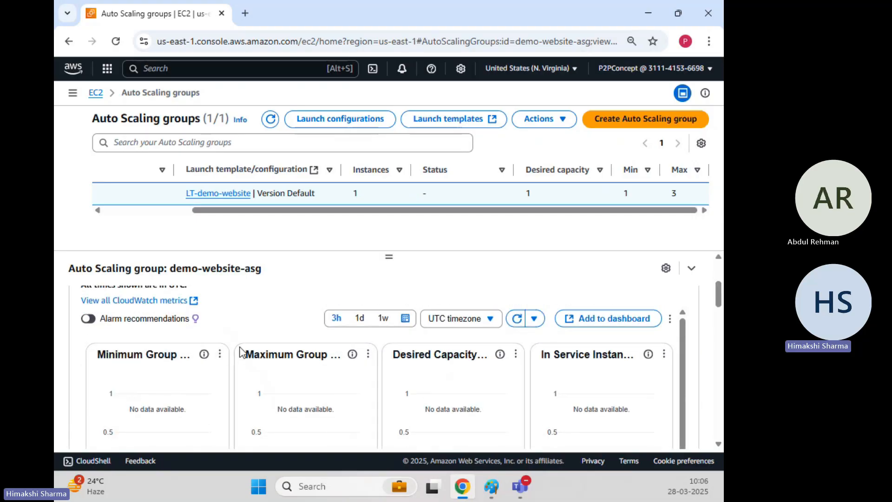
scroll(241, 352, "up", 4)
left_click(180, 368)
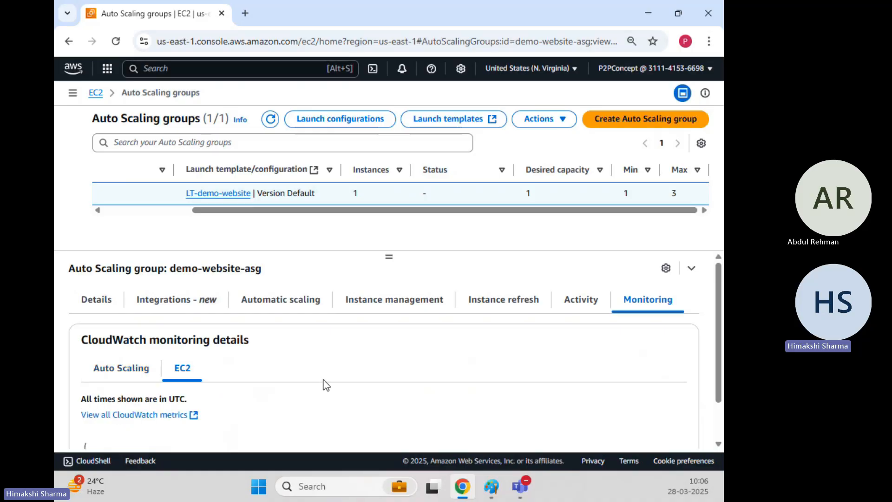
left_click(134, 370)
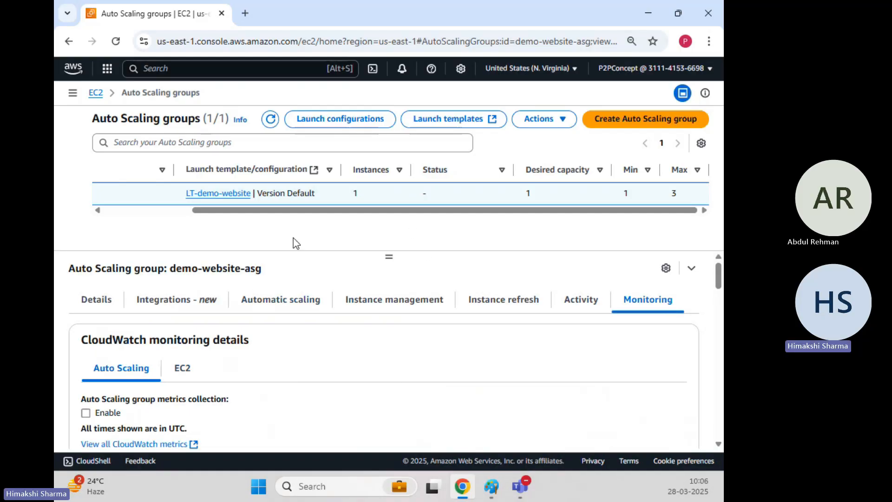
left_click_drag(303, 212, 135, 213)
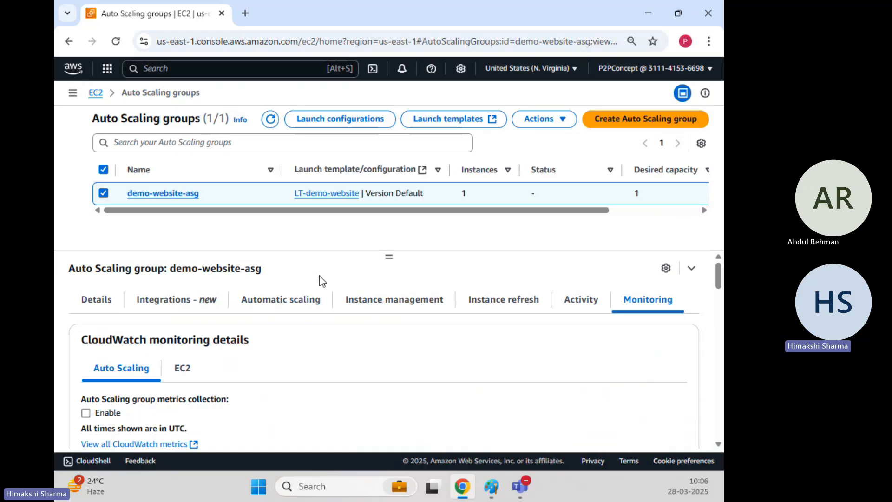
left_click(88, 300)
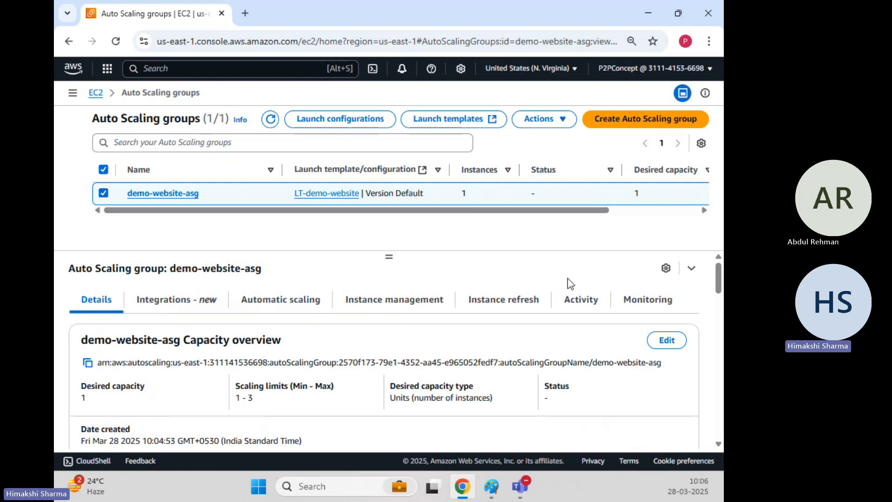
Step: Search the console for EC2, open the service in a new browser tab and show its Instances list
left_click(189, 73)
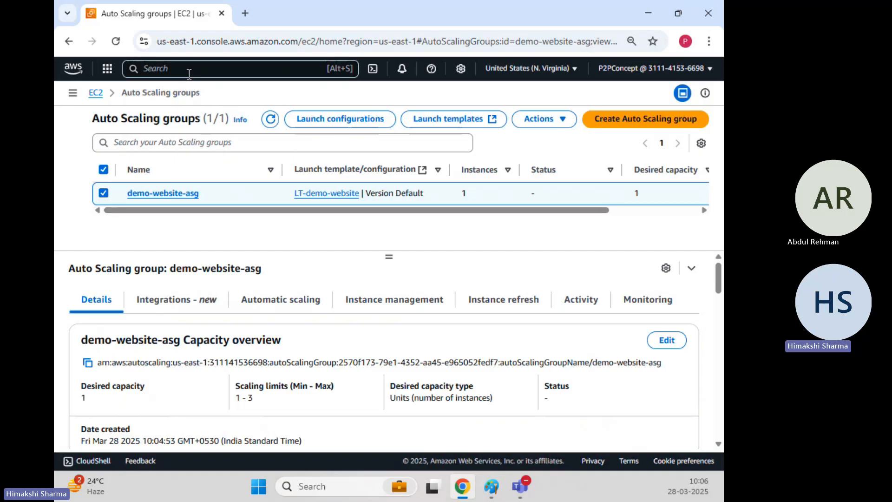
type("EC2")
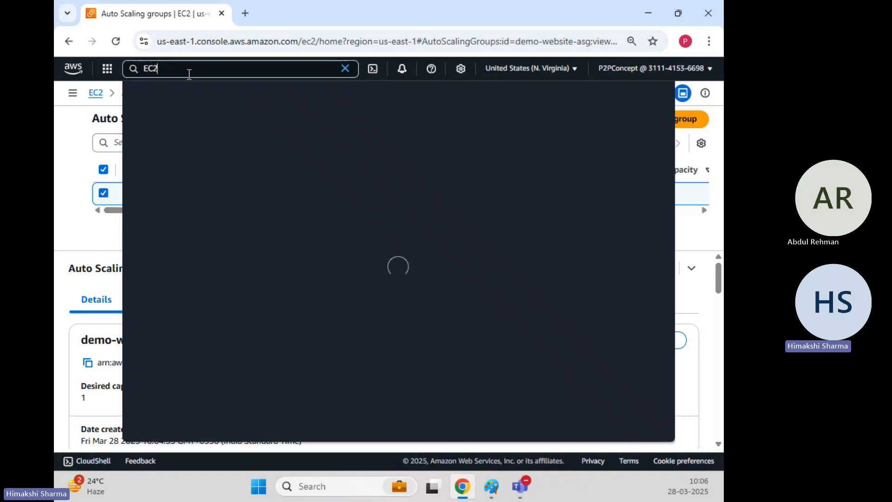
left_click(311, 130, "ctrl")
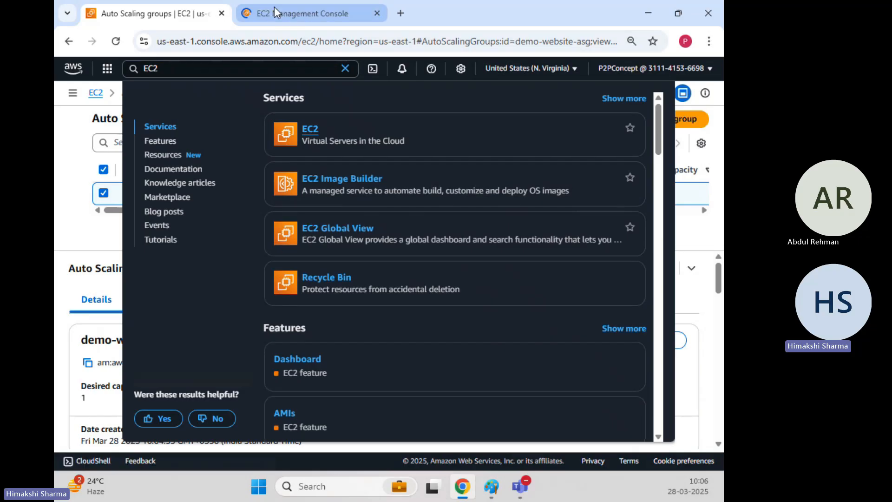
left_click(274, 9)
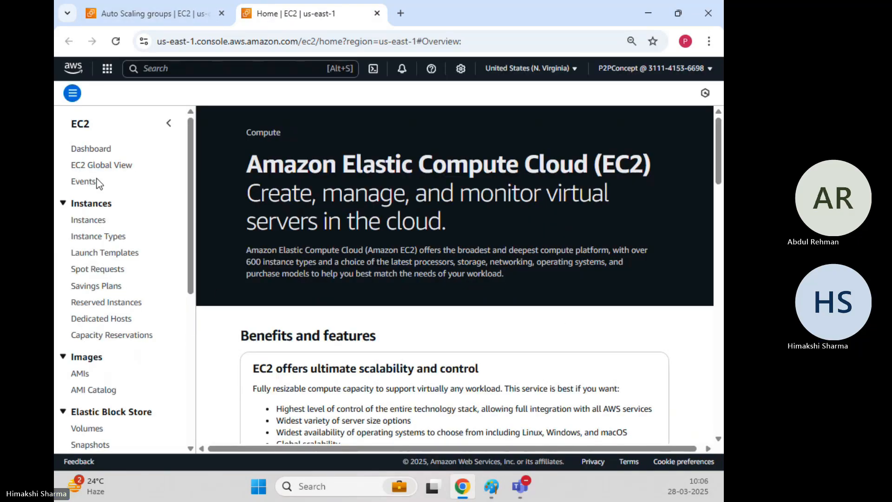
left_click(90, 221)
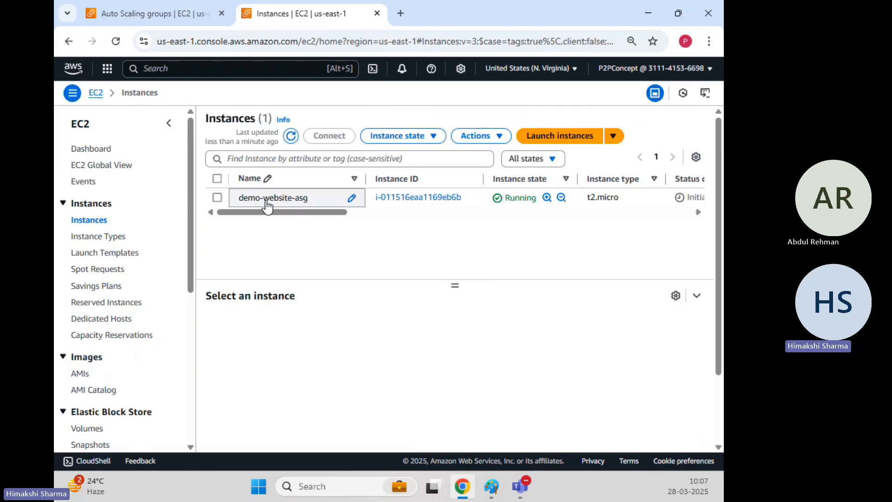
Step: Select the demo-website-asg instance and examine its details, highlighting the AMI name and the key pair assigned at launch
left_click(217, 197)
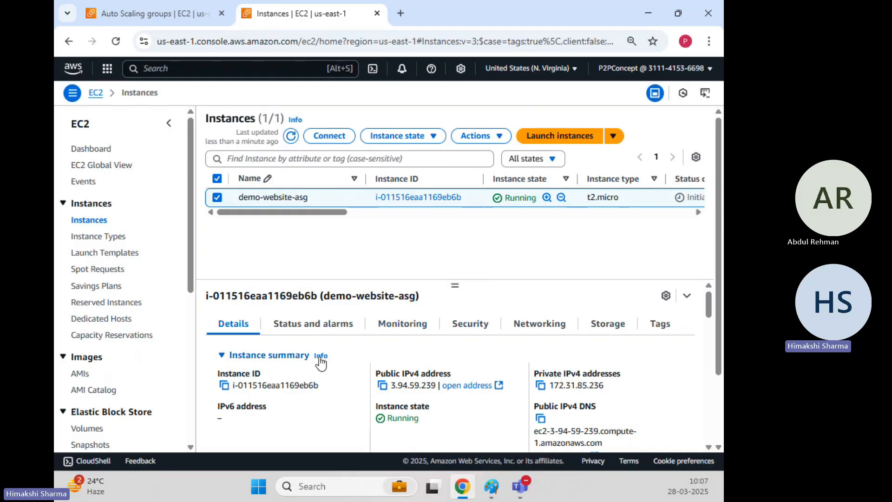
scroll(303, 353, "down", 10)
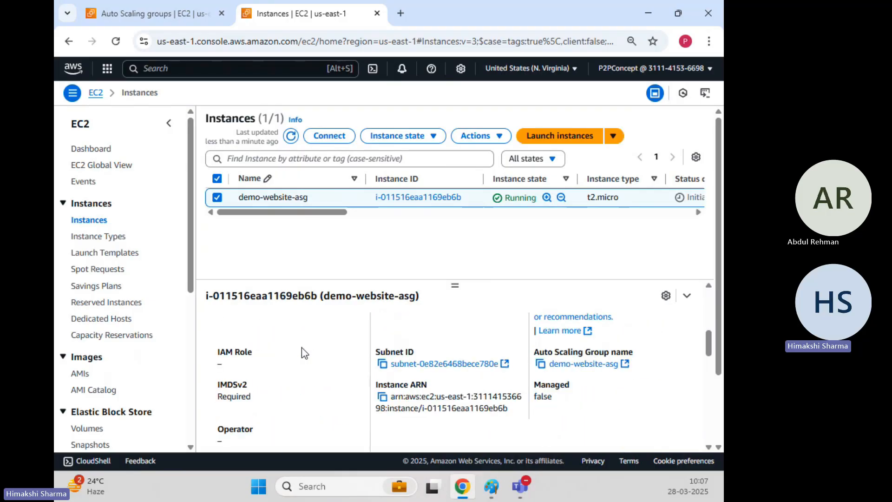
scroll(302, 353, "down", 3)
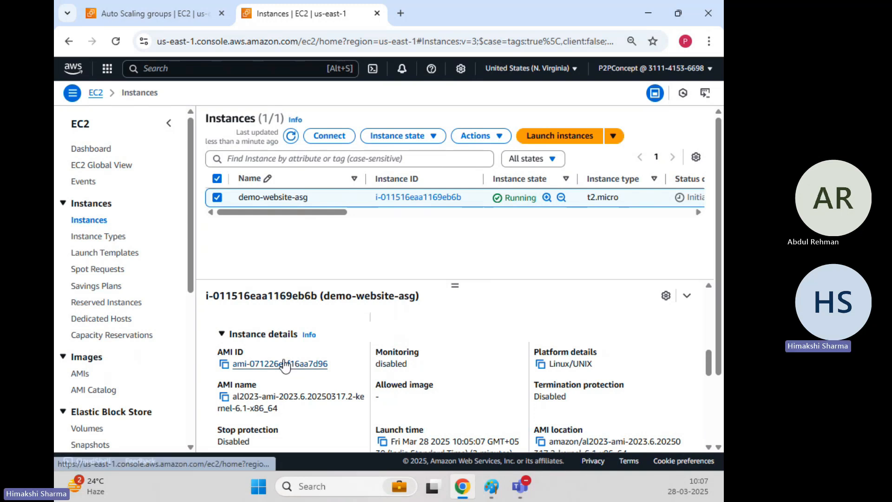
scroll(284, 363, "down", 2)
left_click_drag(245, 330, 319, 343)
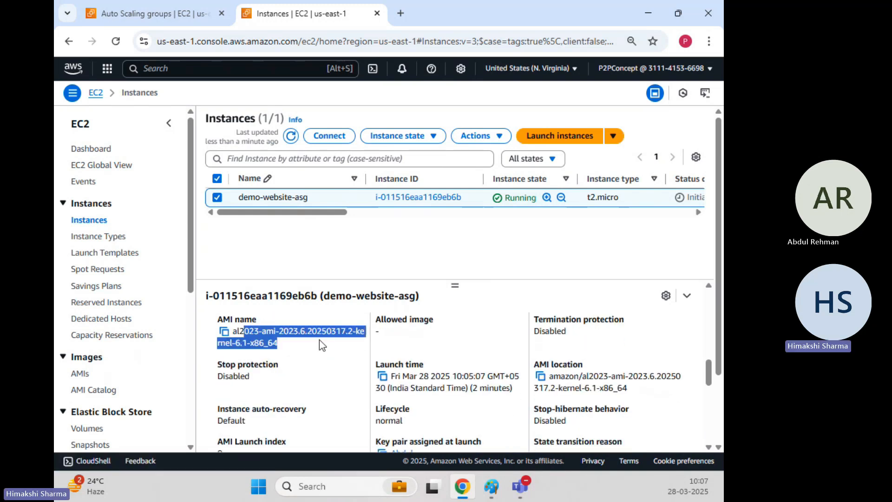
scroll(302, 350, "down", 2)
left_click_drag(411, 374, 461, 377)
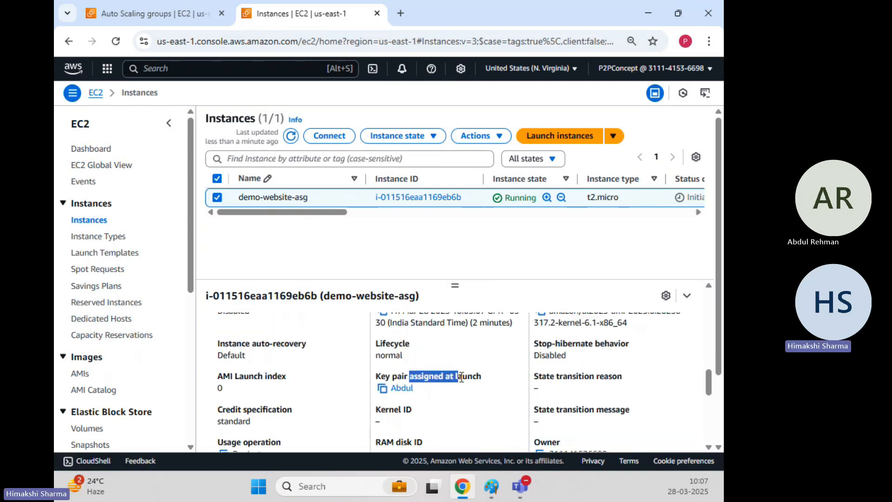
scroll(321, 395, "up", 5)
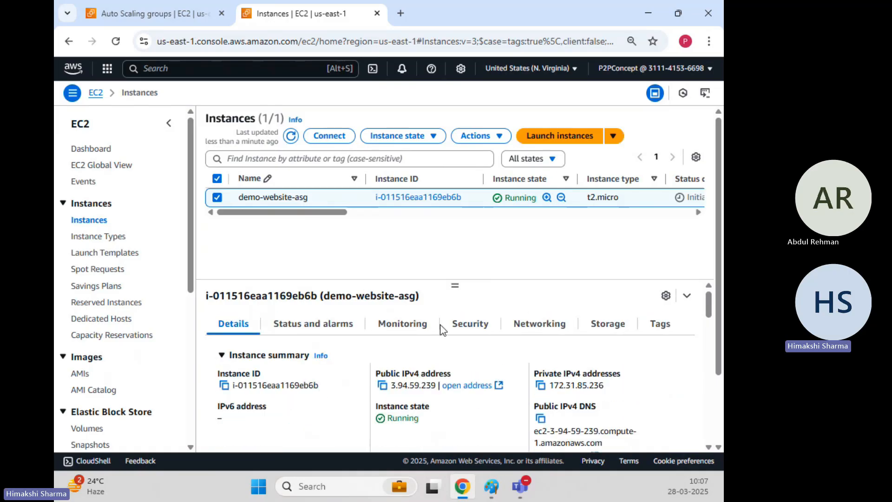
Step: Examine the instance's security group and its inbound and outbound rules
left_click(460, 325)
scroll(298, 379, "down", 1)
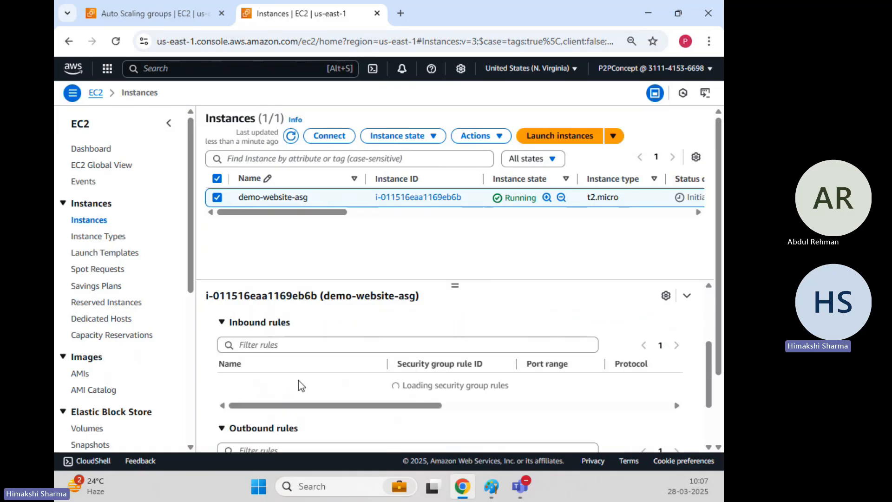
scroll(372, 395, "down", 2)
scroll(372, 395, "up", 1)
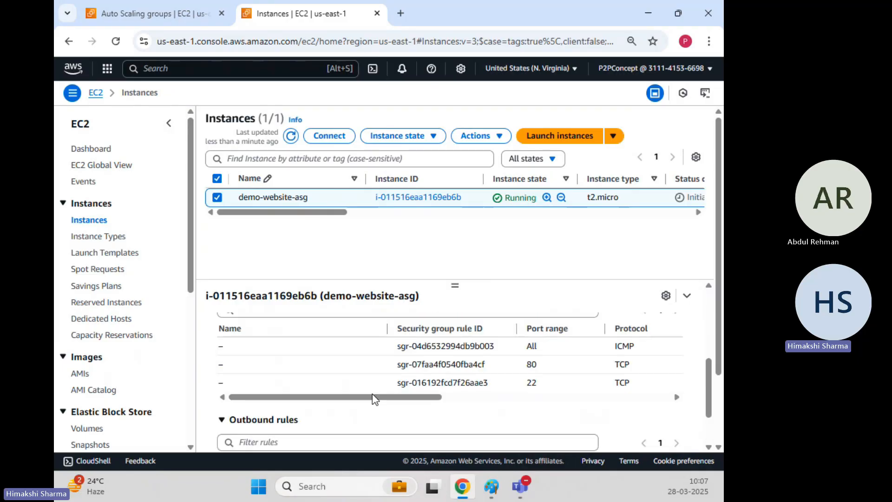
scroll(364, 398, "up", 3)
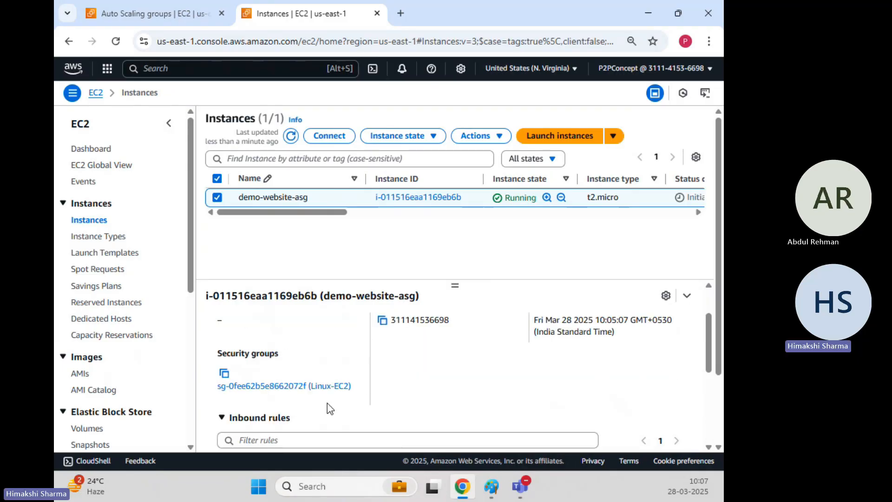
scroll(406, 393, "up", 3)
scroll(432, 399, "down", 3)
scroll(456, 410, "up", 3)
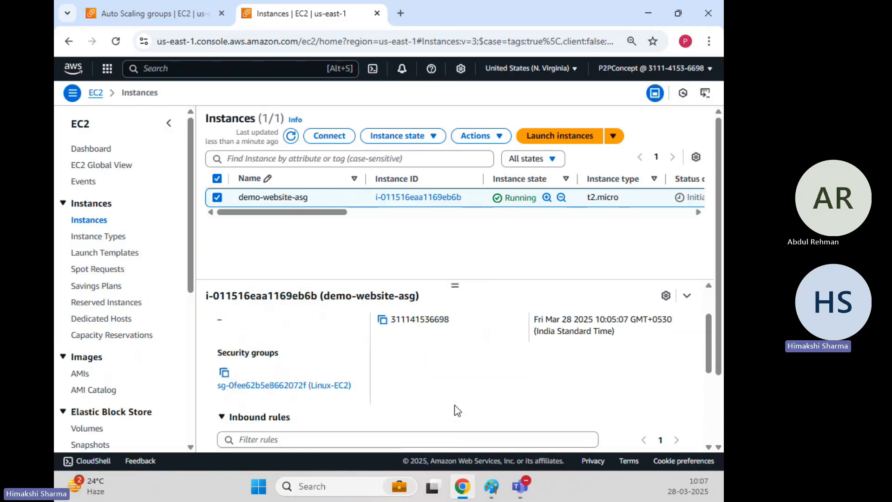
Step: Check the instance's storage, highlighting the volume size of its /dev/xvda block device
left_click(608, 324)
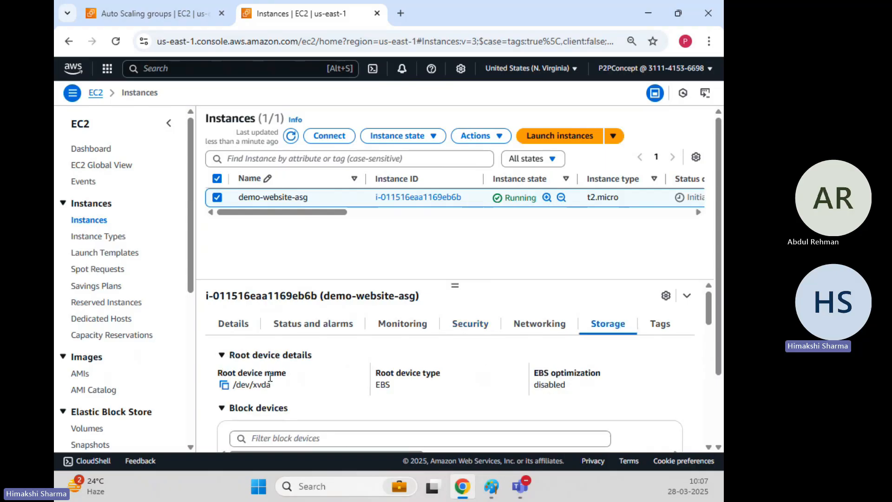
scroll(271, 381, "down", 3)
scroll(272, 380, "down", 1)
double_click(477, 344)
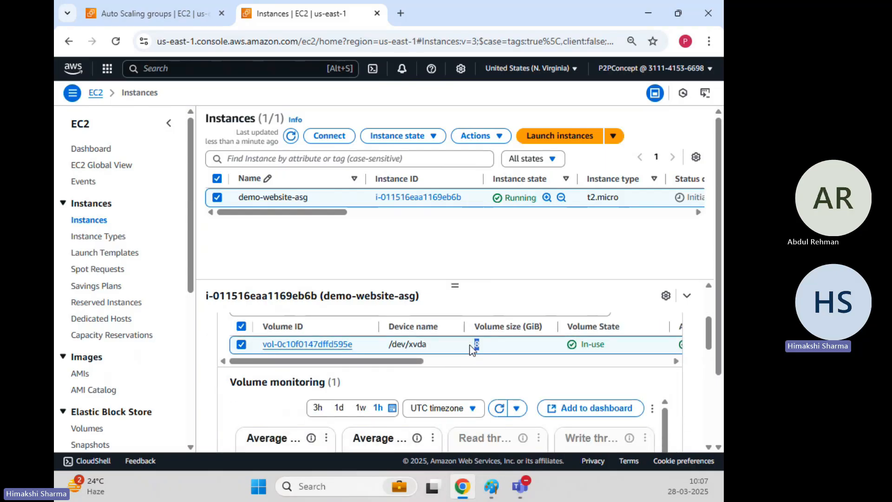
scroll(424, 369, "up", 5)
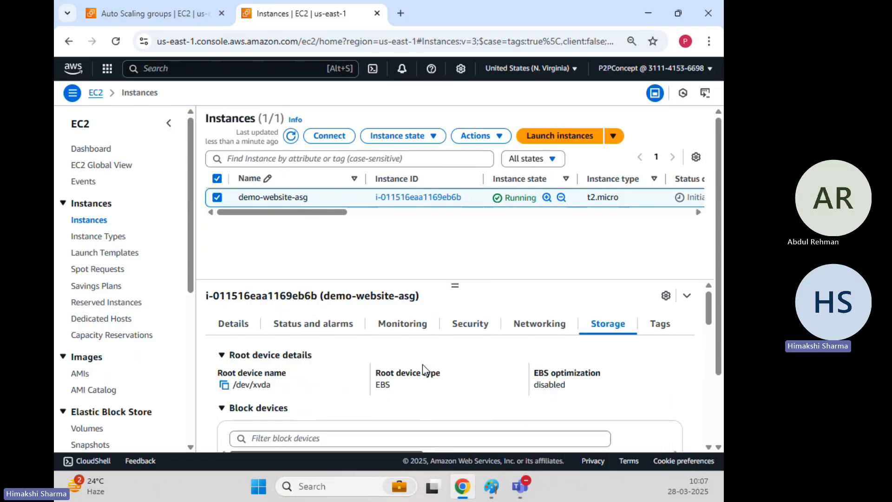
Step: Show the instance's tags, widen the Key column, and highlight the Autoscaling and aws:autoscaling:groupName tags
left_click(660, 324)
scroll(288, 353, "down", 1)
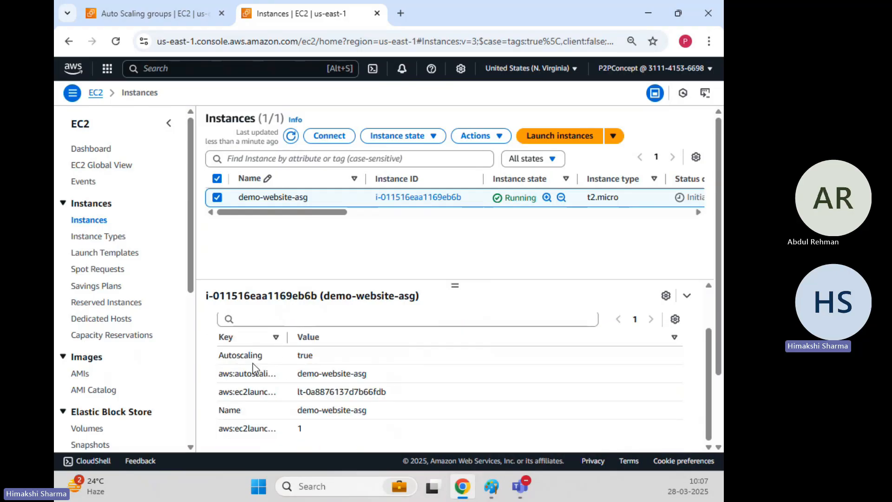
left_click_drag(287, 336, 333, 336)
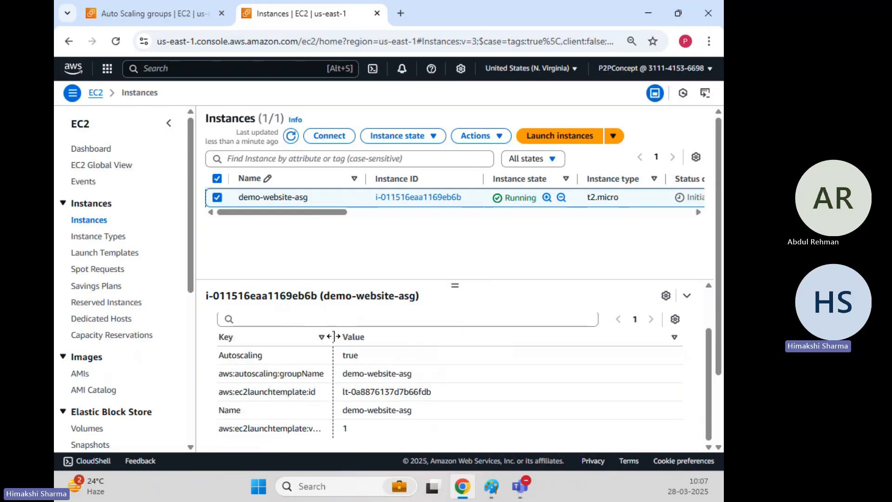
left_click_drag(218, 362, 284, 360)
left_click_drag(342, 356, 376, 355)
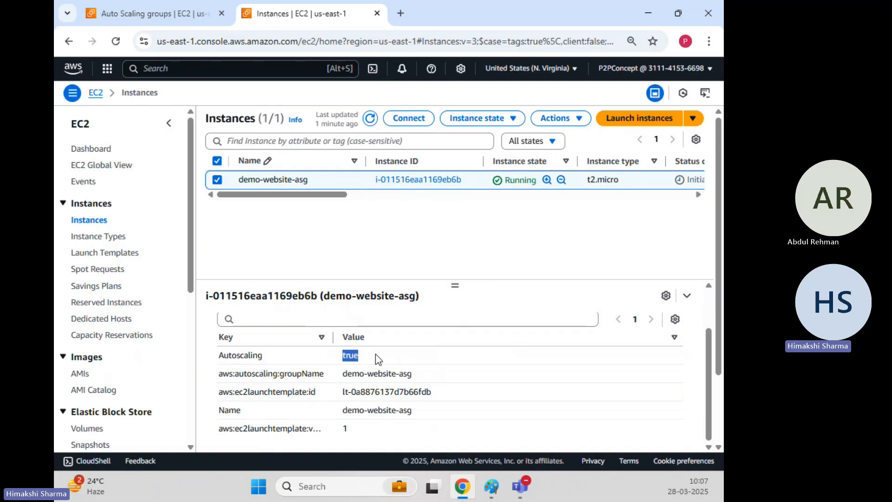
left_click_drag(254, 374, 418, 376)
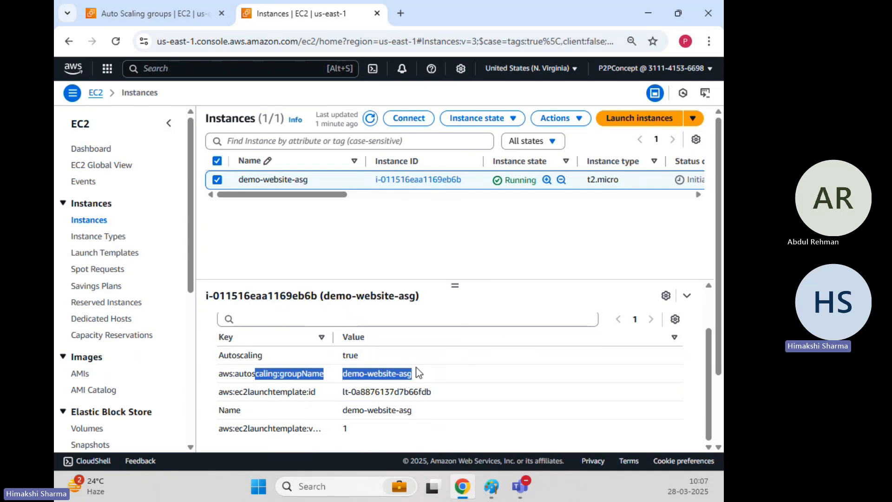
Step: Widen the Key column until every tag key is readable, and highlight the launch template version, Name and group name values
scroll(345, 356, "down", 1)
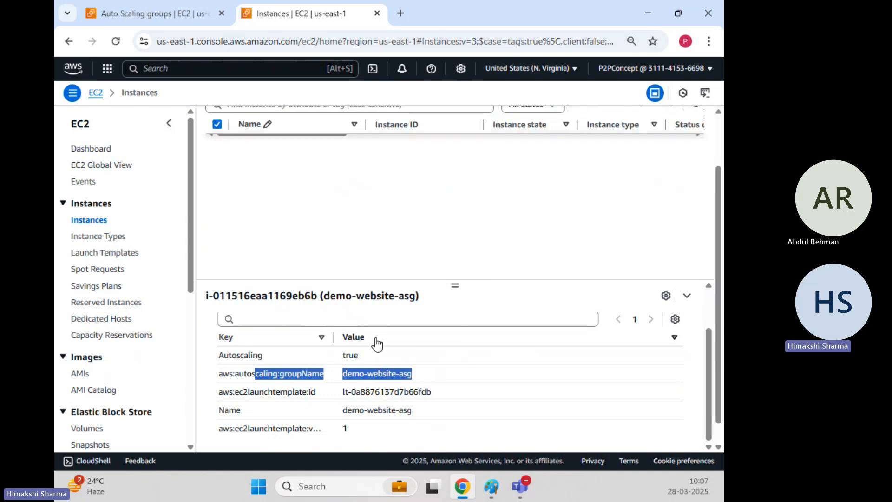
scroll(368, 352, "up", 2)
scroll(367, 352, "down", 1)
left_click_drag(331, 347, 371, 348)
double_click(387, 428)
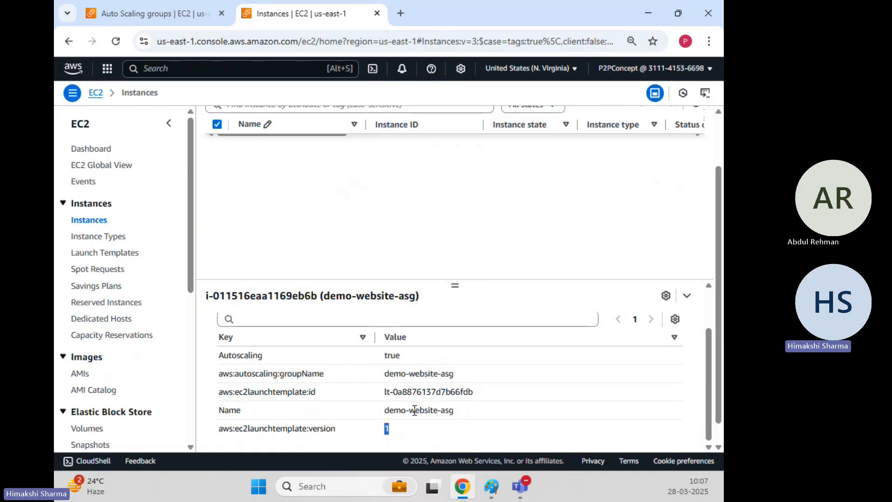
left_click_drag(384, 409, 448, 409)
left_click(311, 375)
left_click_drag(398, 377, 454, 377)
left_click(444, 413)
scroll(409, 301, "up", 3)
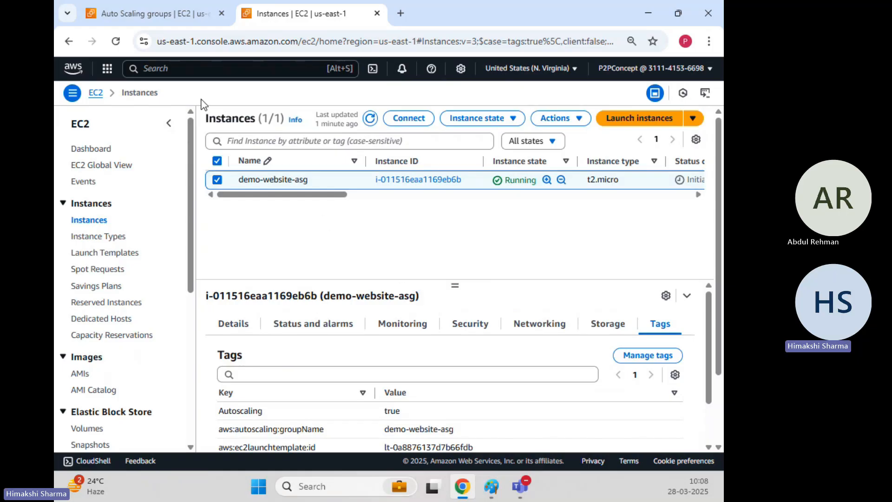
Step: Return to the browser tab with the Auto Scaling groups and dismiss the service search results
left_click(166, 17)
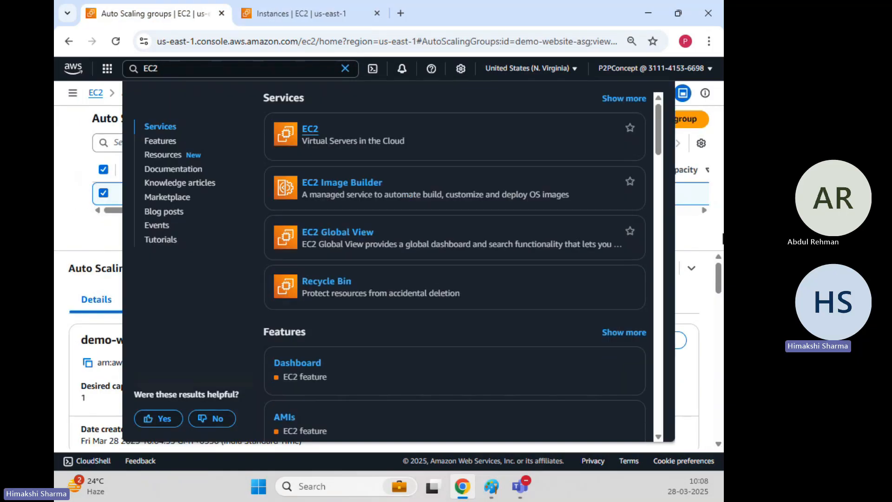
key("Escape")
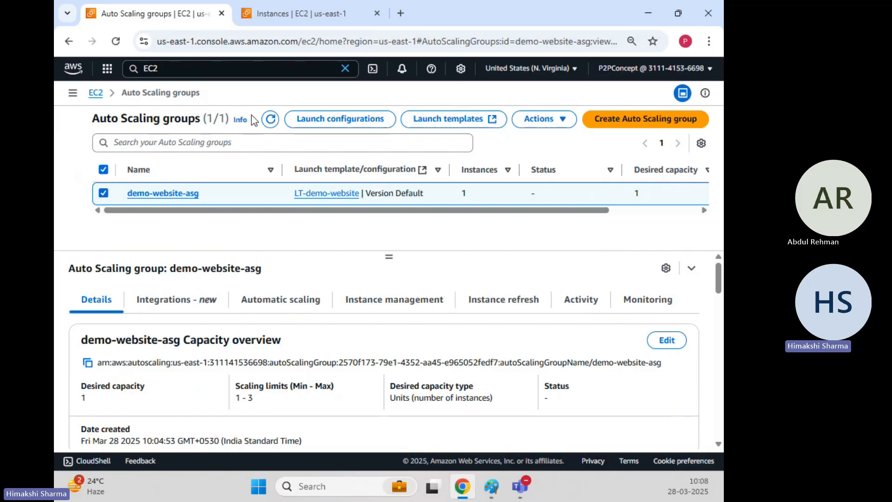
Step: Refresh the Auto Scaling groups, set the desired capacity of demo-website-asg to 2, and update the group
left_click(271, 120)
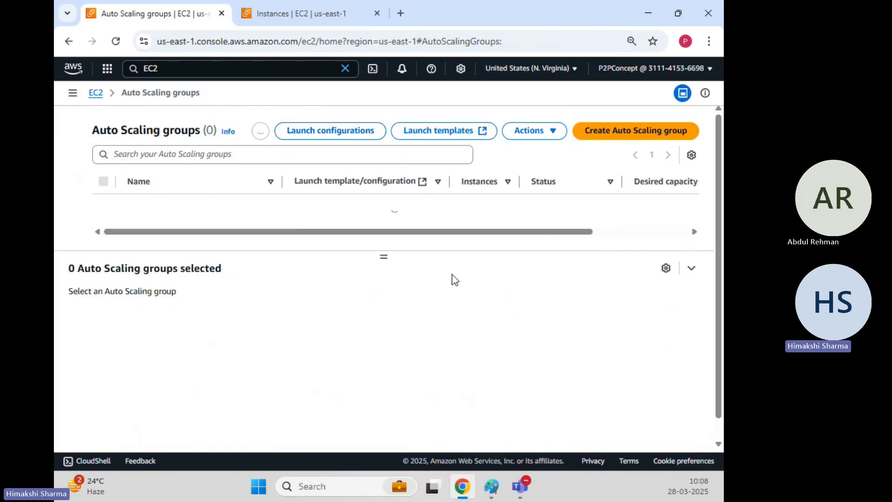
left_click(103, 205)
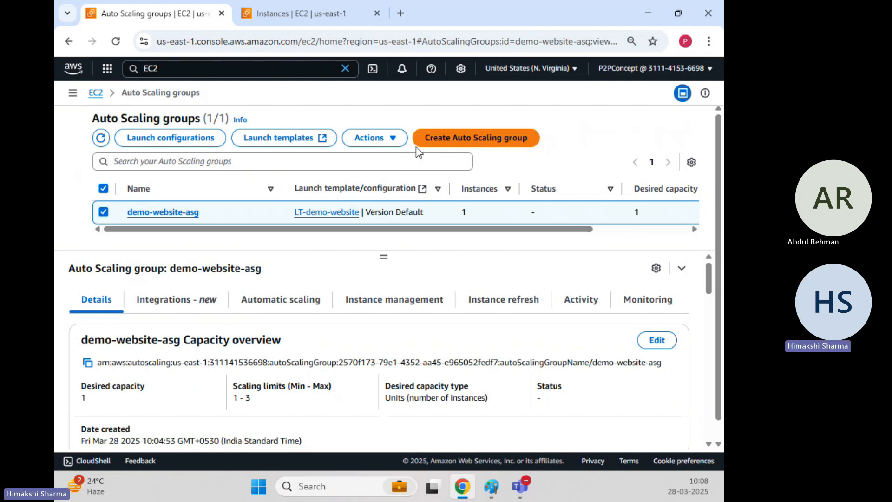
left_click(383, 139)
left_click(376, 158)
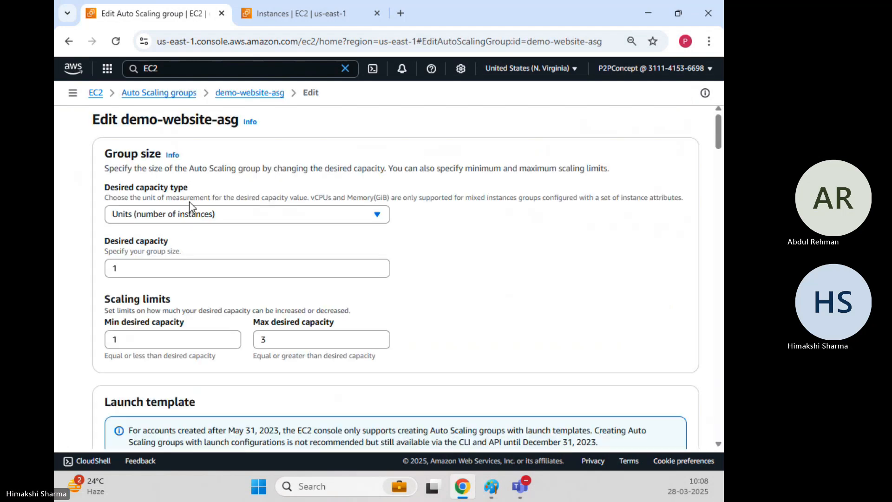
scroll(199, 216, "down", 1)
left_click_drag(158, 199, 91, 195)
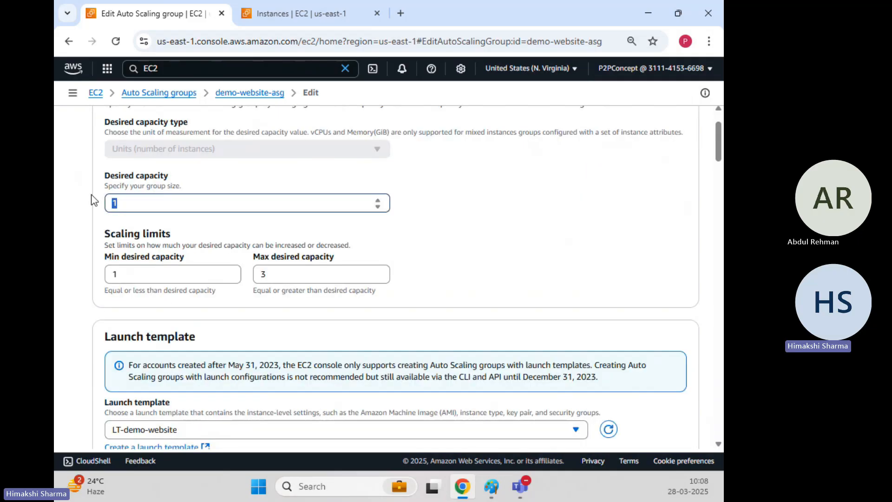
type("2")
left_click(536, 241)
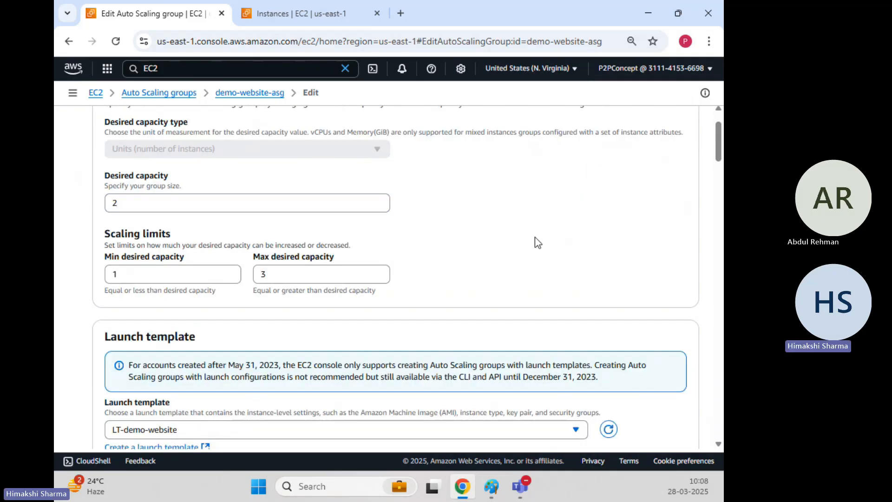
scroll(537, 241, "down", 20)
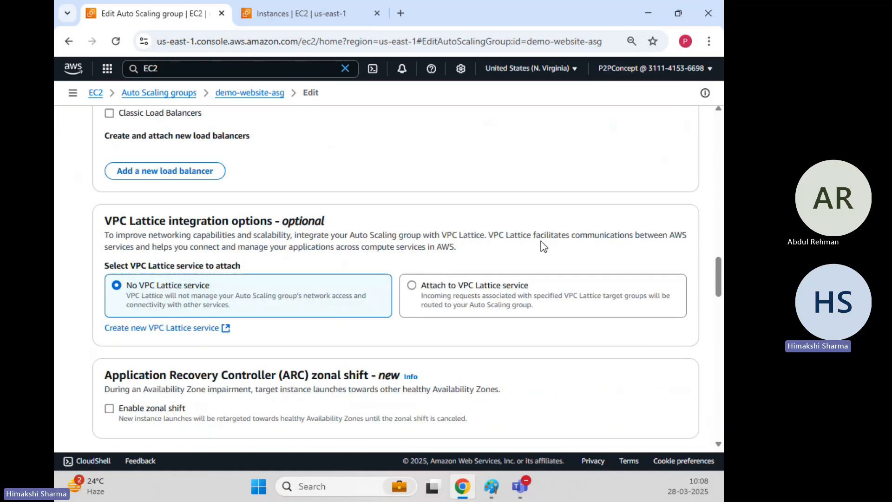
left_click(676, 416)
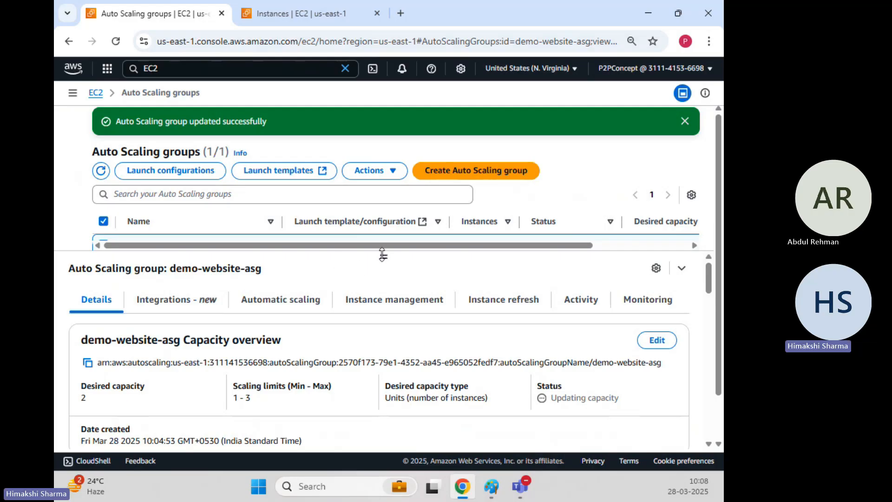
Step: Enlarge the groups list, reselect demo-website-asg, and highlight the description and cause of the latest launch in its activity history
left_click_drag(382, 257, 384, 279)
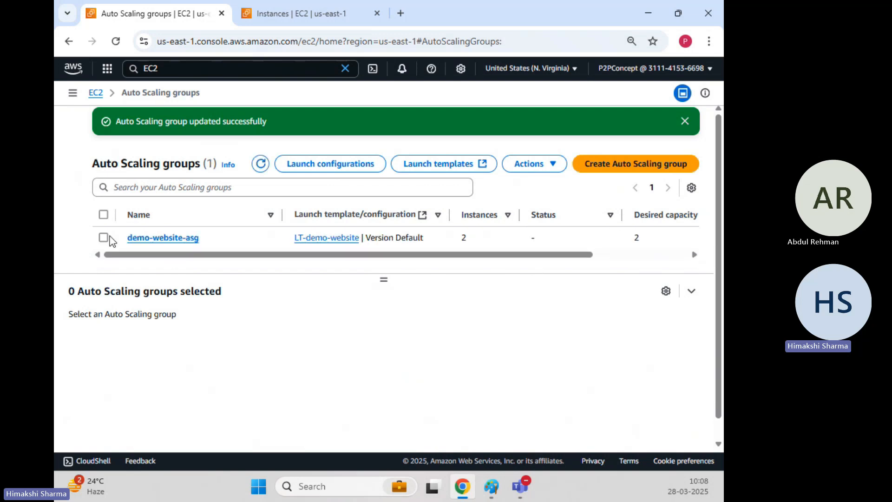
left_click(103, 238)
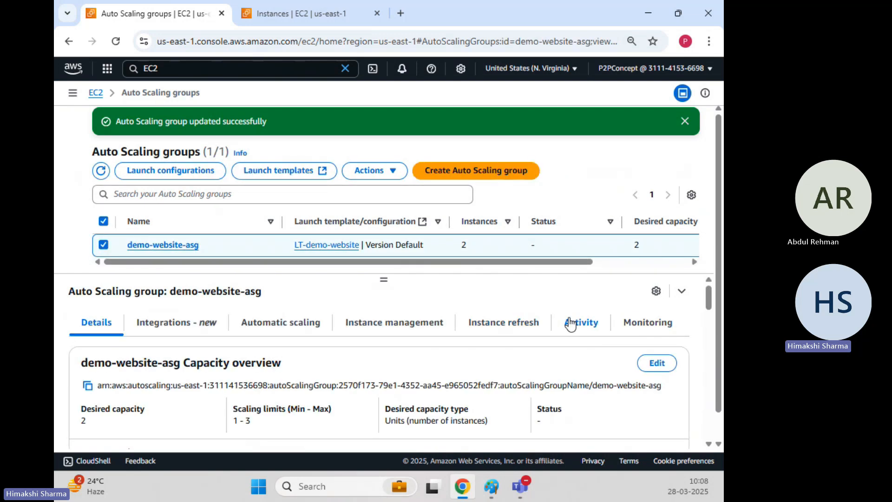
left_click(570, 323)
scroll(231, 366, "down", 5)
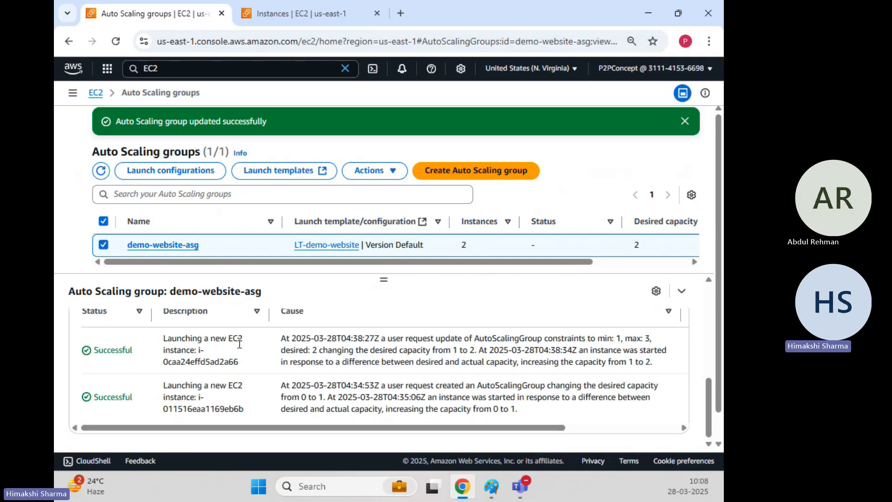
left_click_drag(167, 340, 242, 360)
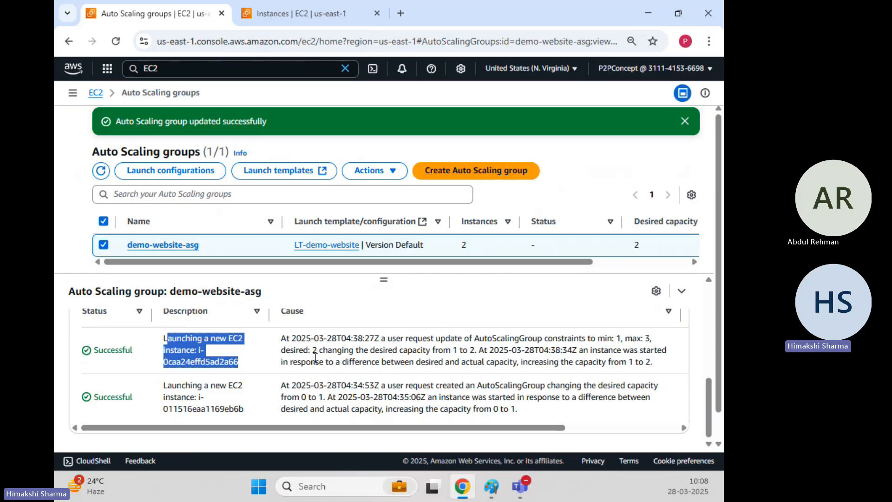
left_click_drag(375, 337, 665, 343)
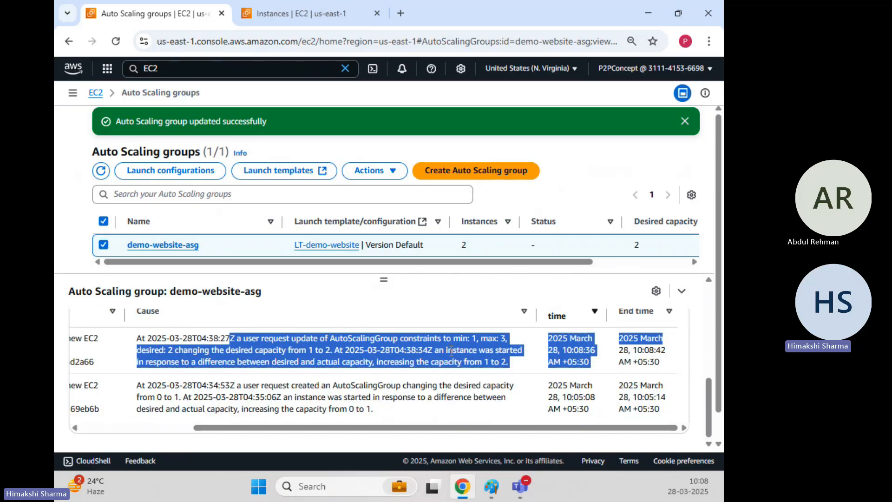
left_click(442, 347)
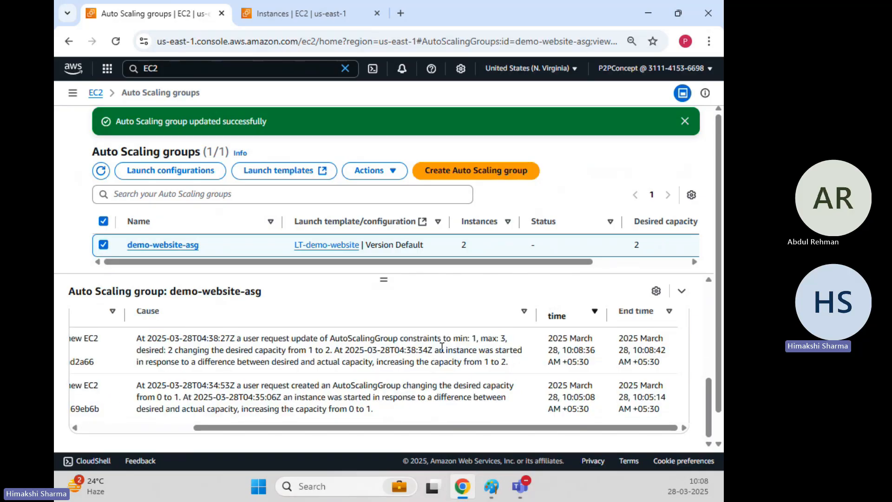
Step: Highlight the capacity change in the latest launch's cause, and its start and end times
left_click_drag(269, 338, 407, 353)
left_click(313, 347)
left_click_drag(565, 339, 590, 362)
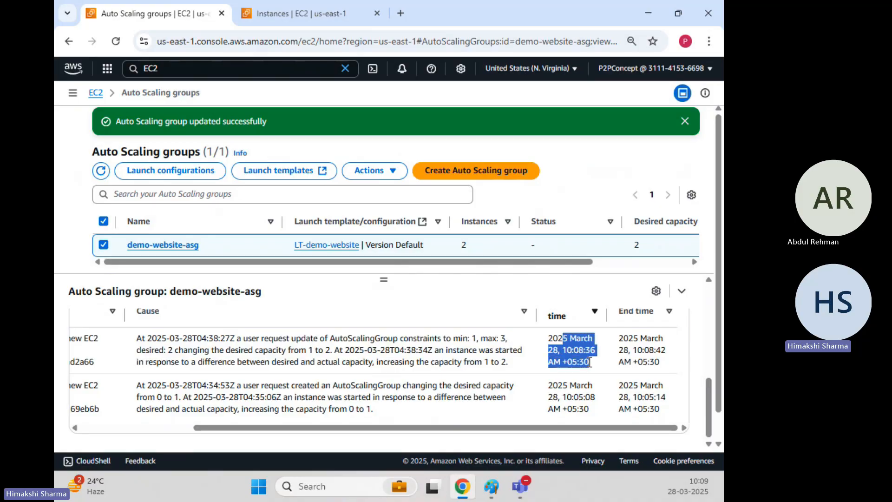
left_click_drag(635, 339, 655, 361)
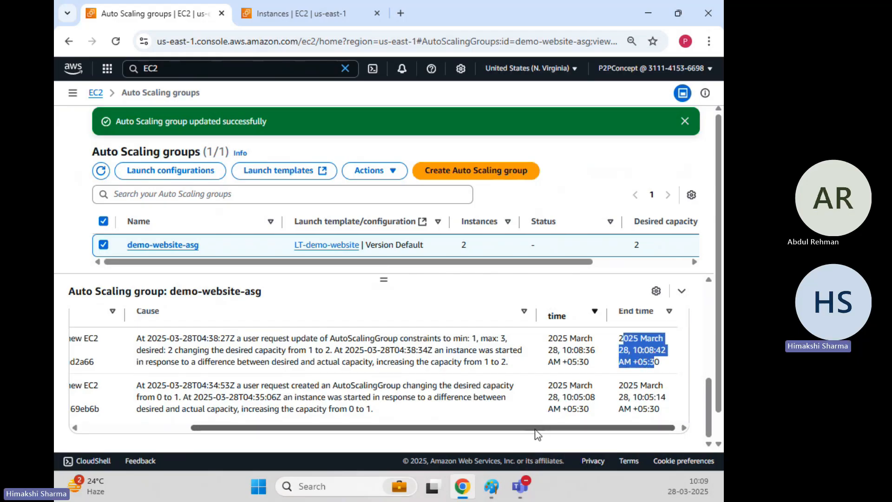
scroll(538, 432, "left", 5)
Step: Lower the details pane divider, check the EC2 instances in the other browser tab, and return to the Auto Scaling groups
left_click_drag(385, 280, 407, 290)
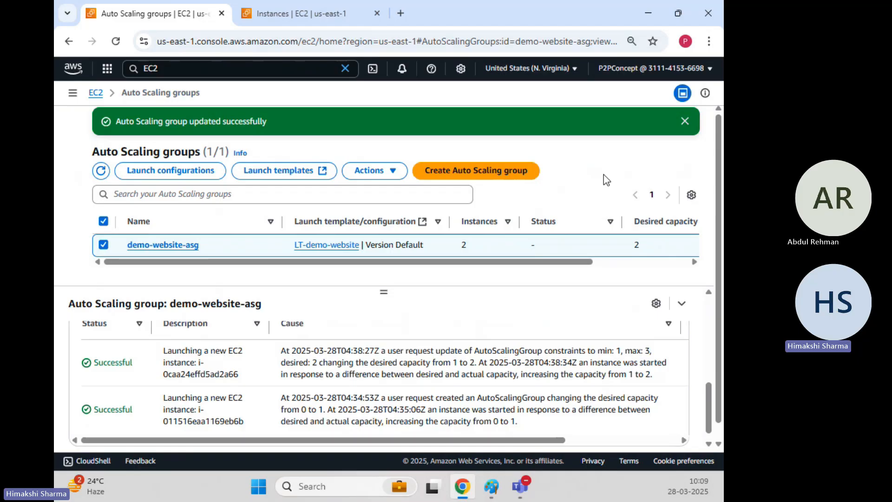
left_click(255, 13)
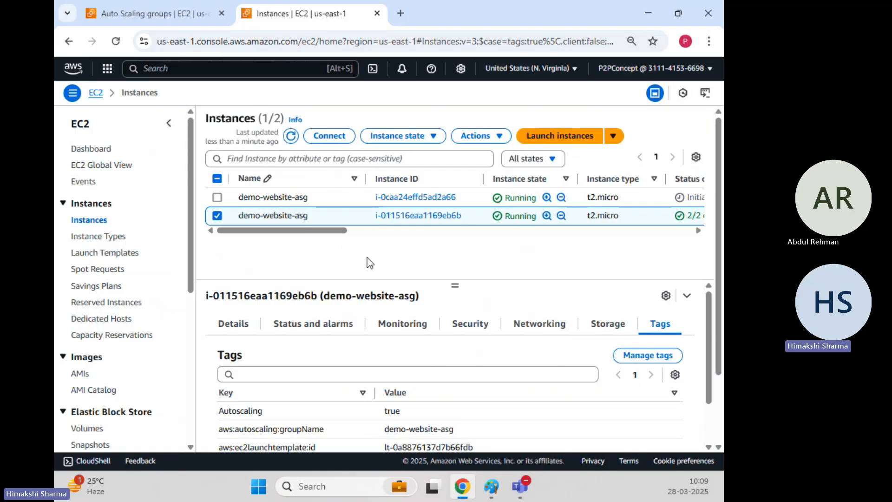
left_click(170, 17)
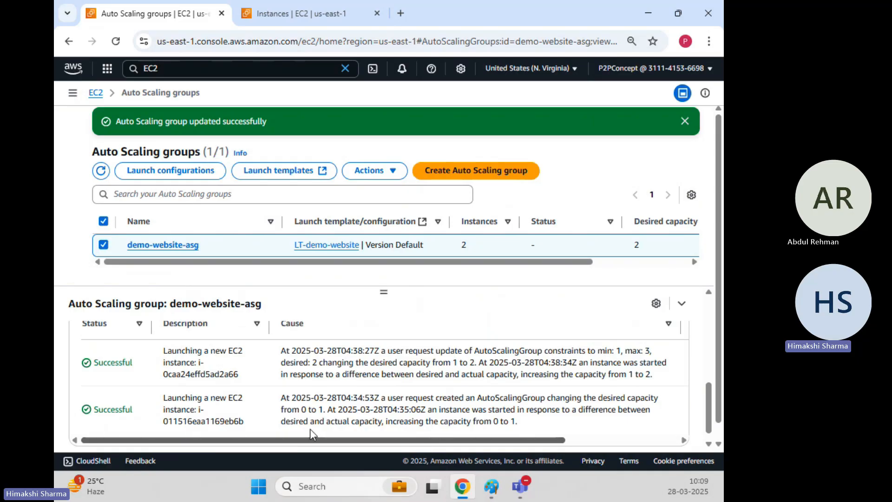
Step: Set the desired capacity of demo-website-asg back to 1 and update the group
left_click(383, 176)
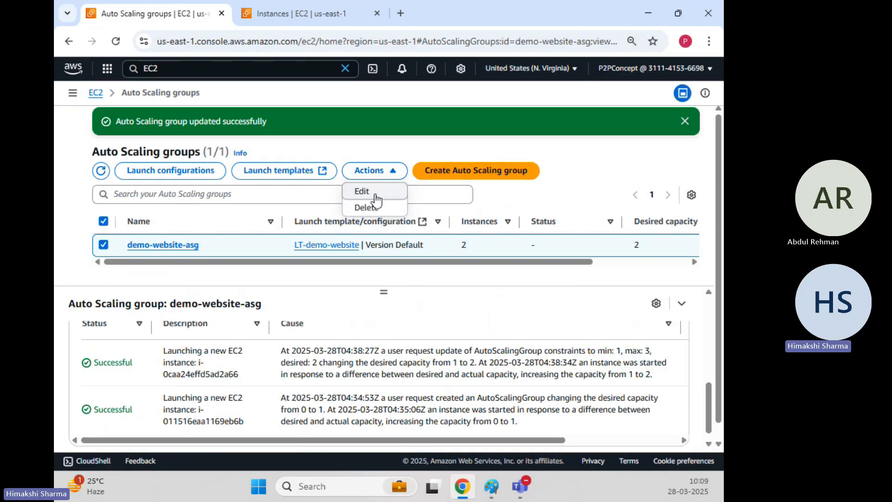
left_click(371, 193)
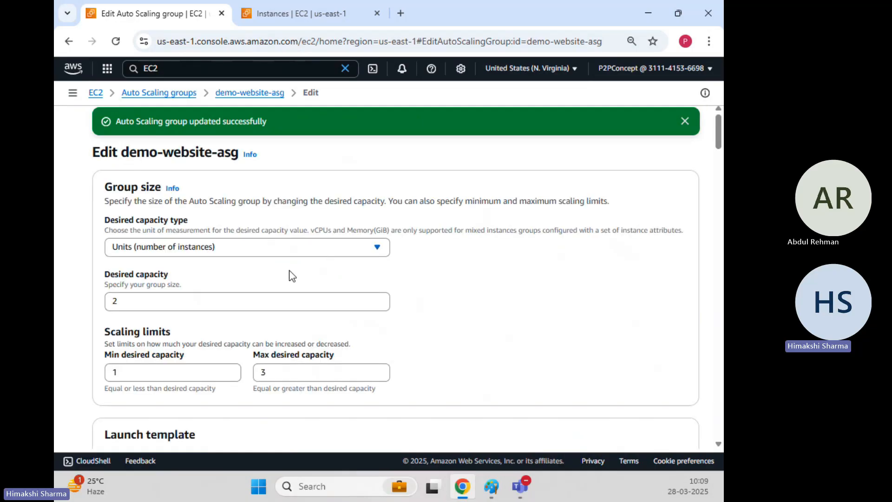
double_click(161, 300)
type("1")
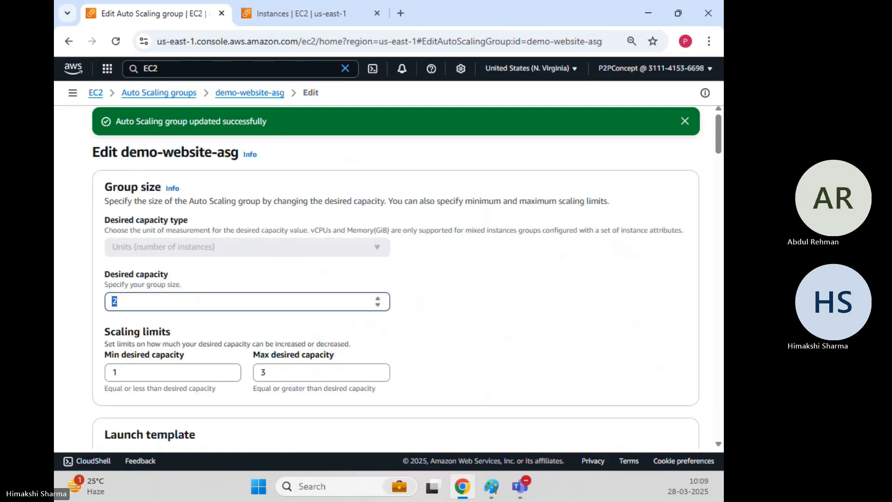
left_click(617, 333)
scroll(619, 332, "down", 3)
scroll(618, 332, "down", 15)
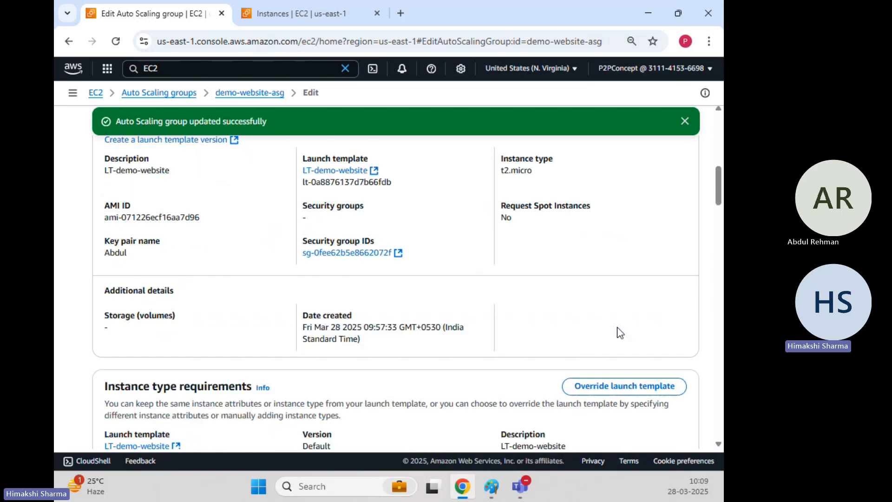
scroll(630, 342, "down", 5)
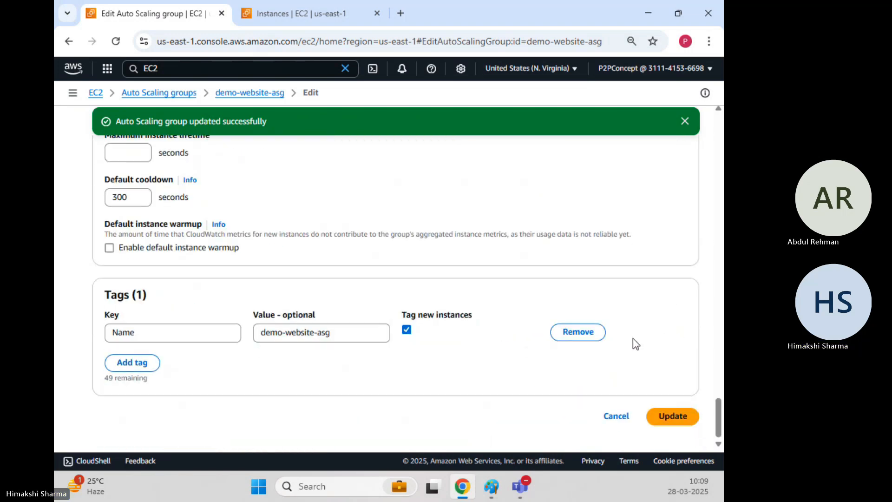
left_click(673, 416)
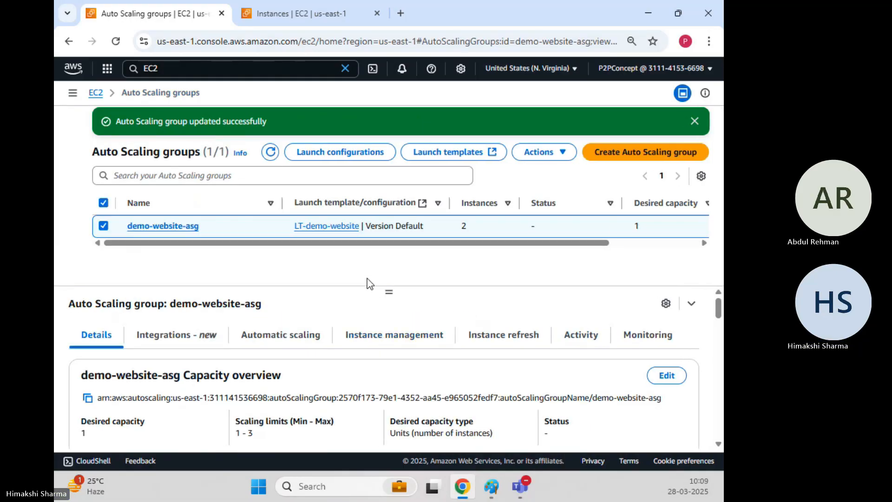
Step: Dismiss the update notification, refresh the Auto Scaling groups, and highlight the desired capacity of demo-website-asg
left_click(695, 121)
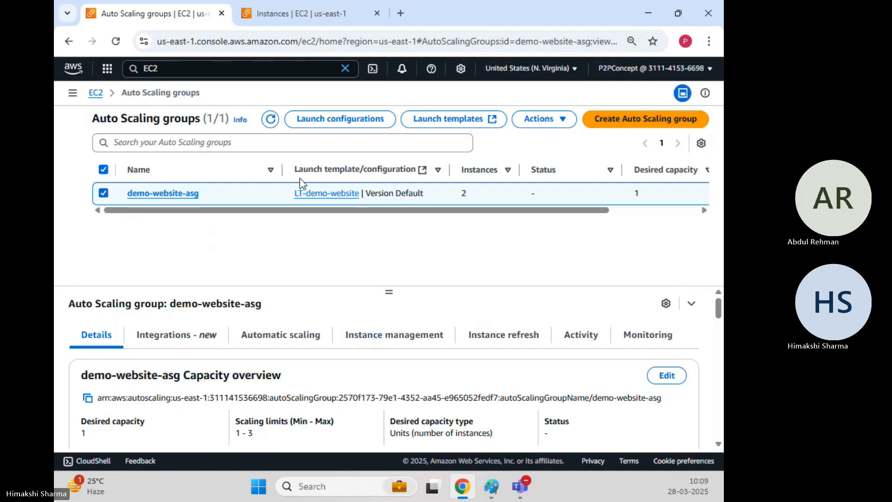
left_click(271, 119)
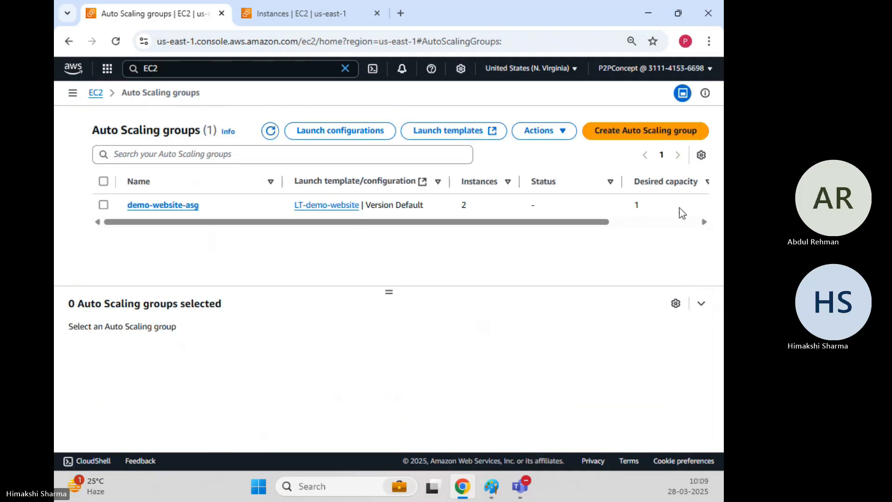
left_click_drag(633, 203, 655, 207)
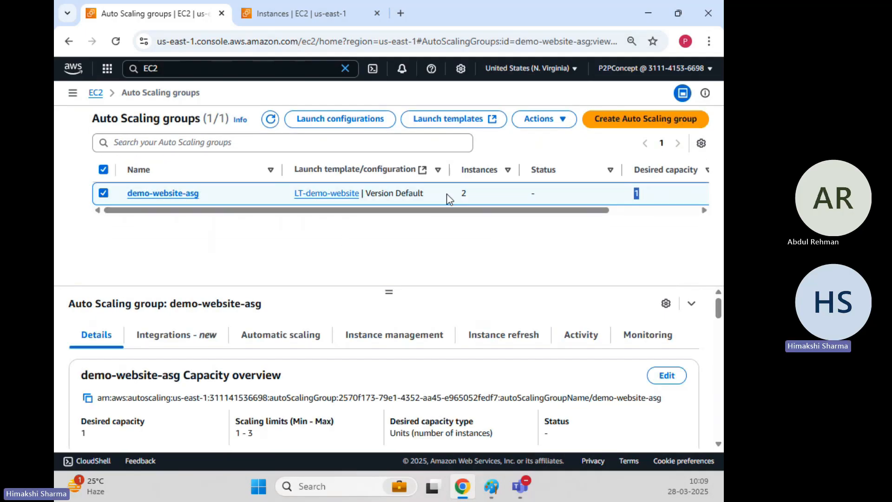
Step: Show the activity history of demo-website-asg and highlight the ID of the instance being terminated
left_click(587, 335)
scroll(385, 332, "down", 2)
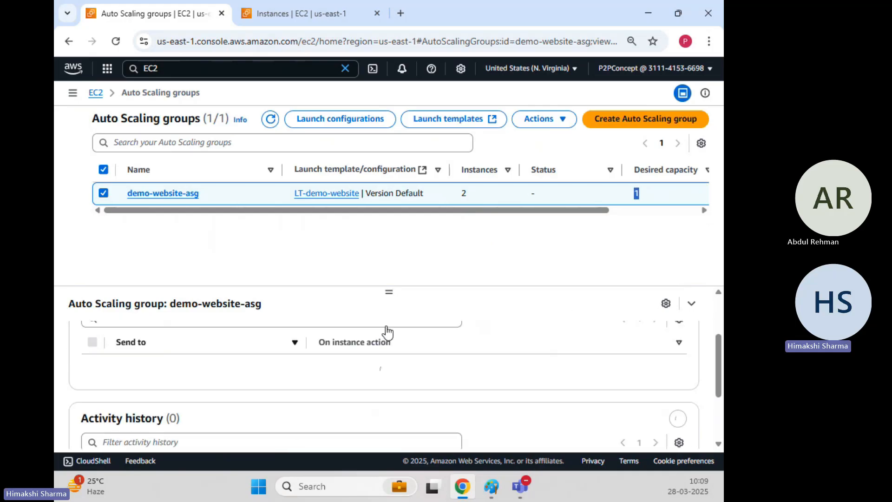
scroll(386, 333, "down", 2)
scroll(388, 330, "down", 1)
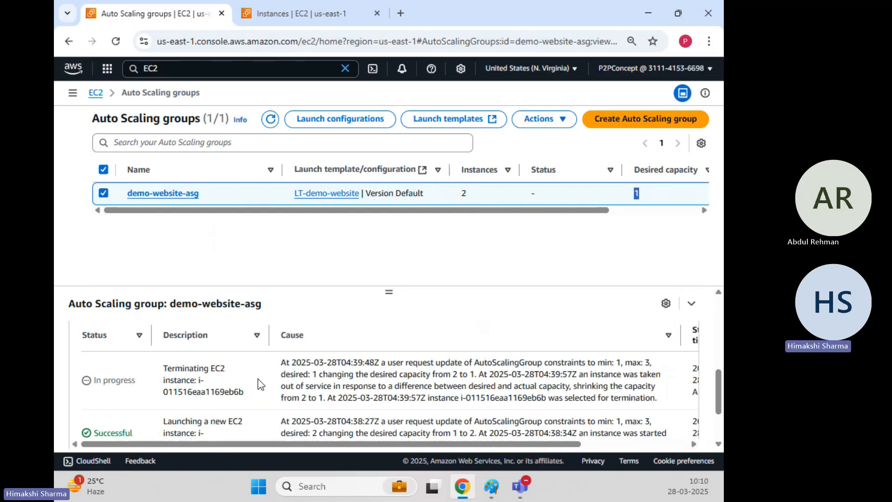
left_click_drag(227, 386, 247, 394)
scroll(261, 370, "down", 3)
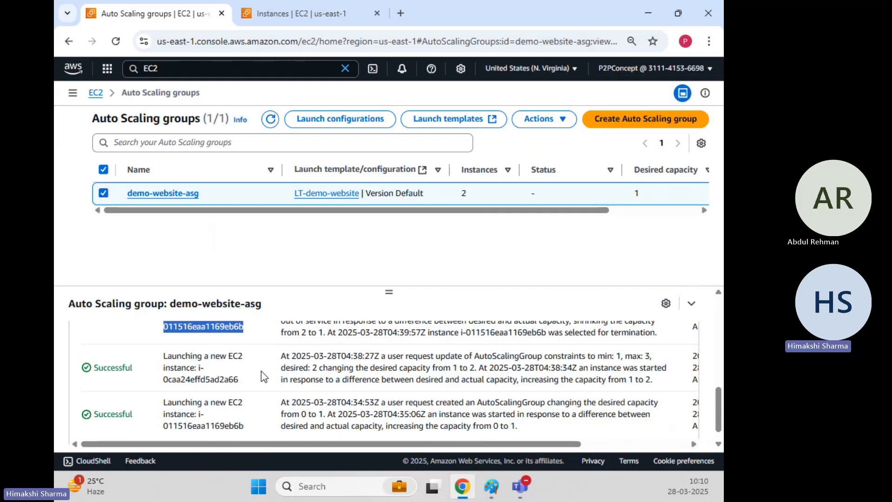
Step: Compare the instance IDs in the termination and launch entries of the activity history, and enlarge the details pane
scroll(250, 344, "up", 2)
scroll(250, 343, "down", 2)
left_click_drag(190, 356, 244, 386)
left_click_drag(163, 326, 242, 328)
left_click_drag(164, 426, 254, 432)
scroll(252, 418, "up", 2)
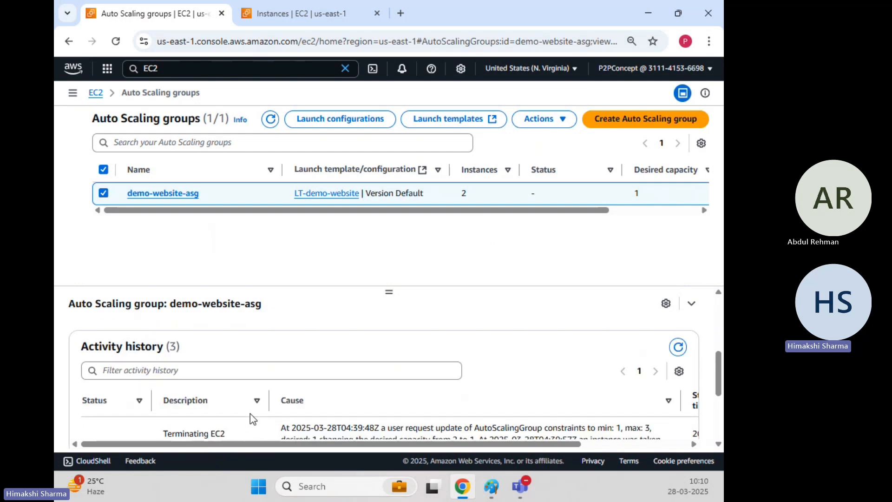
scroll(255, 378, "down", 1)
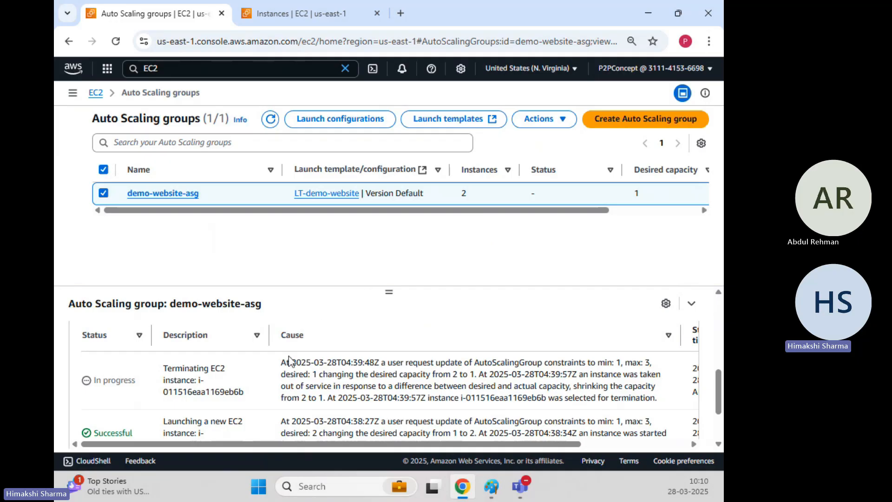
left_click_drag(392, 294, 394, 223)
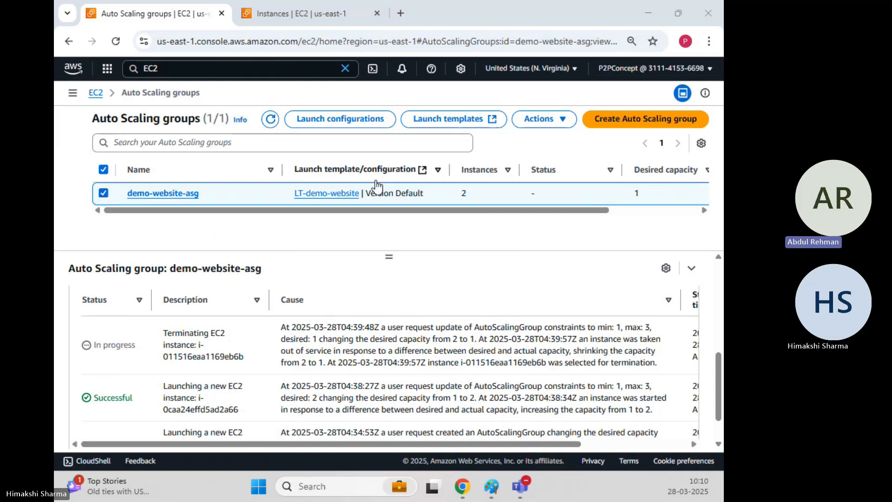
left_click(405, 251)
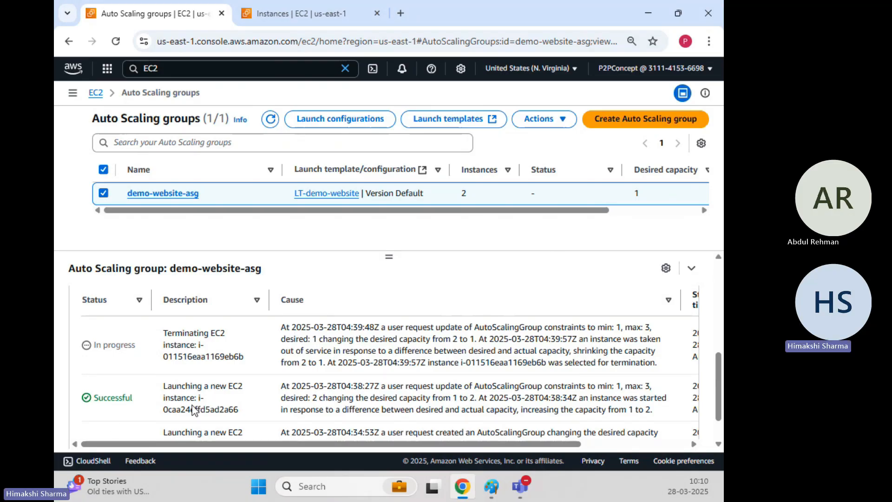
Step: Switch to the scaling diagram in Paint, minimize it after reviewing, and return to the start of the group's activity details
left_click(492, 486)
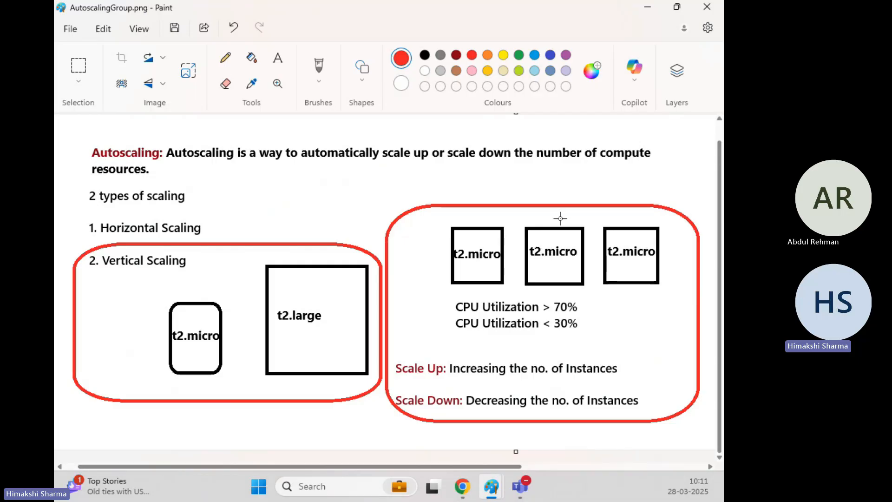
left_click(647, 9)
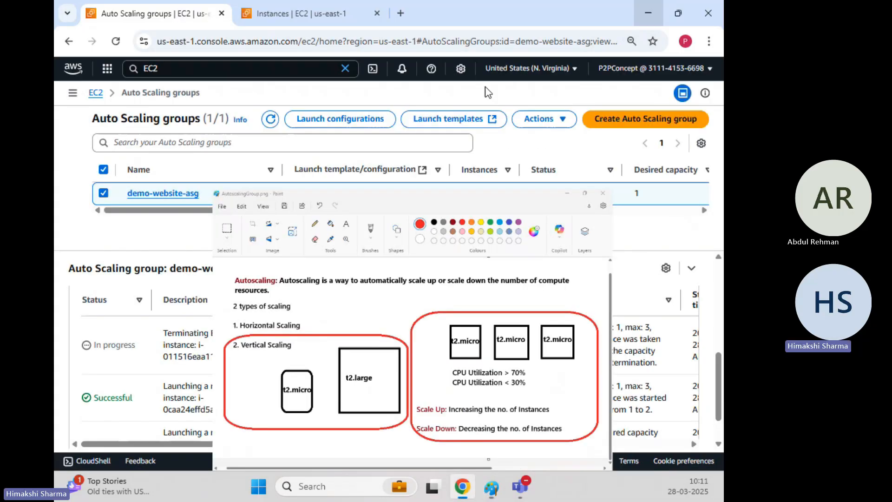
scroll(271, 377, "up", 5)
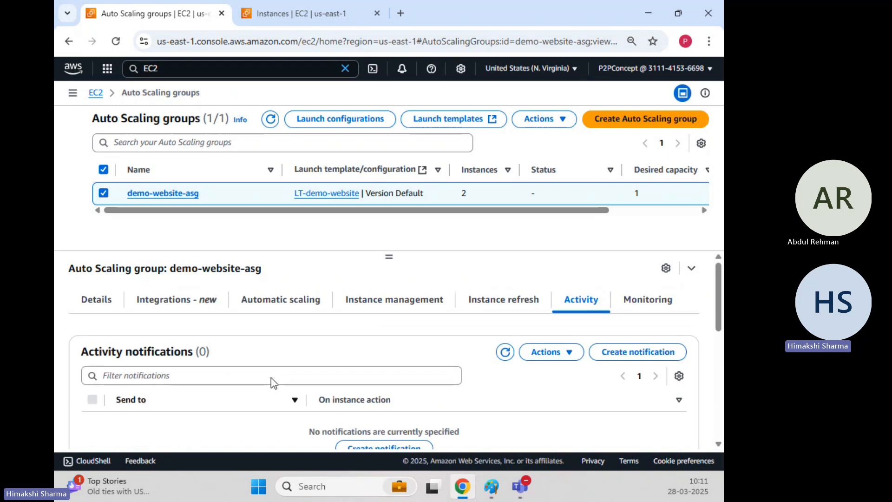